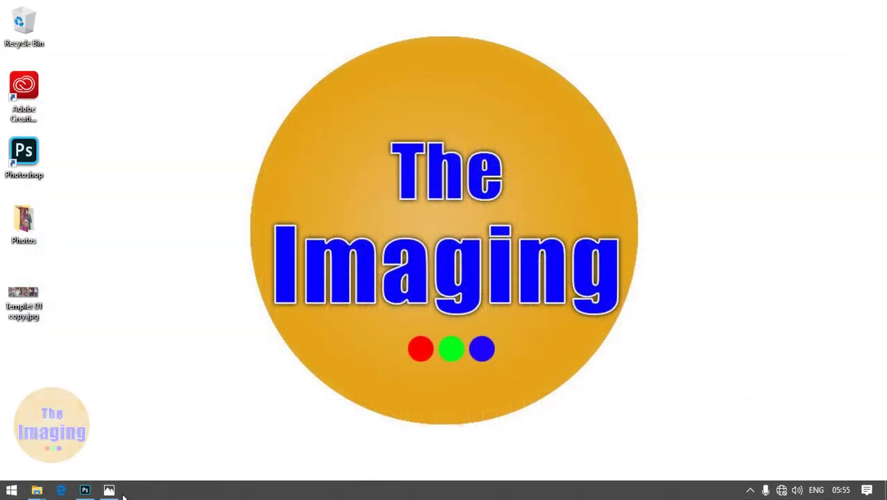
Preview the finished sample Templet 01 copy.jpg in Photos.
left_click(111, 491)
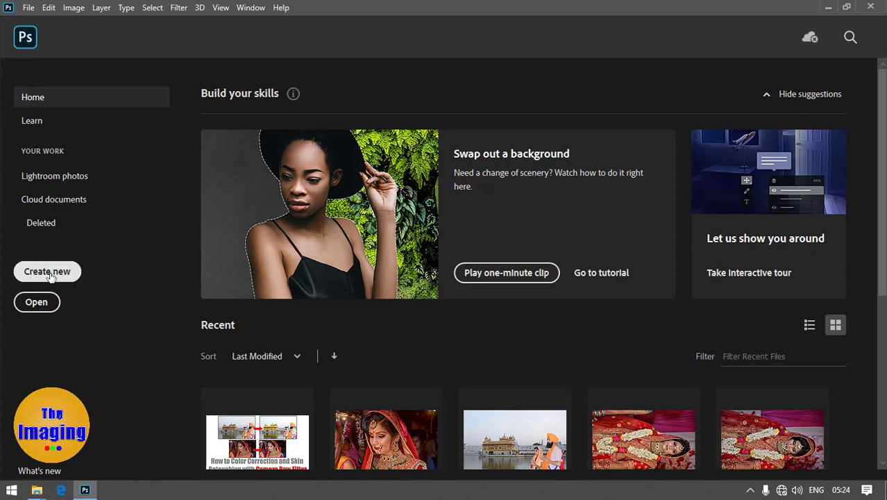
Start a new document and name it Templet 01.
left_click(50, 274)
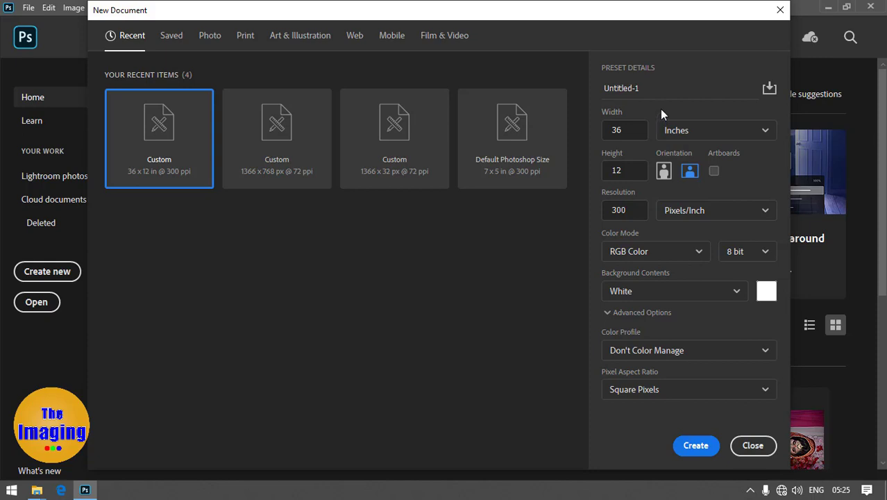
left_click(688, 88)
key("BackSpace")
key("ctrl+z")
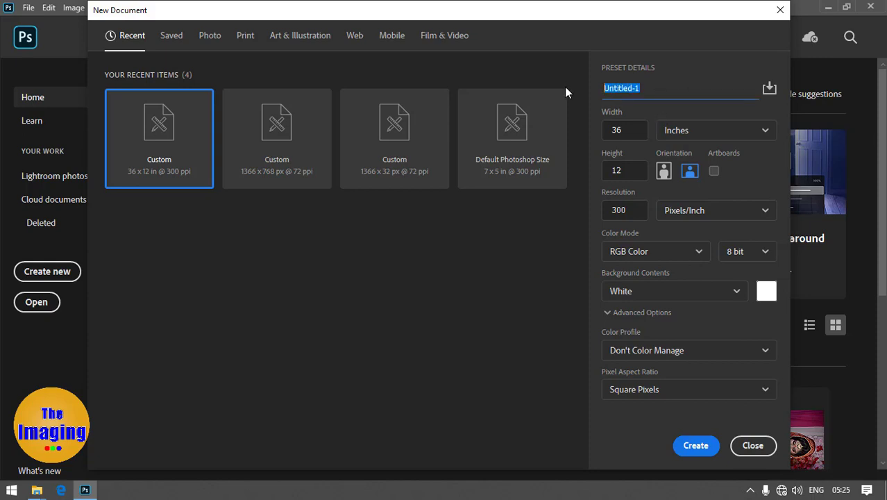
key("BackSpace")
type("Tem")
type("ple")
type("t ")
type("01")
Set the document size to 36 × 12 inches.
left_click(734, 131)
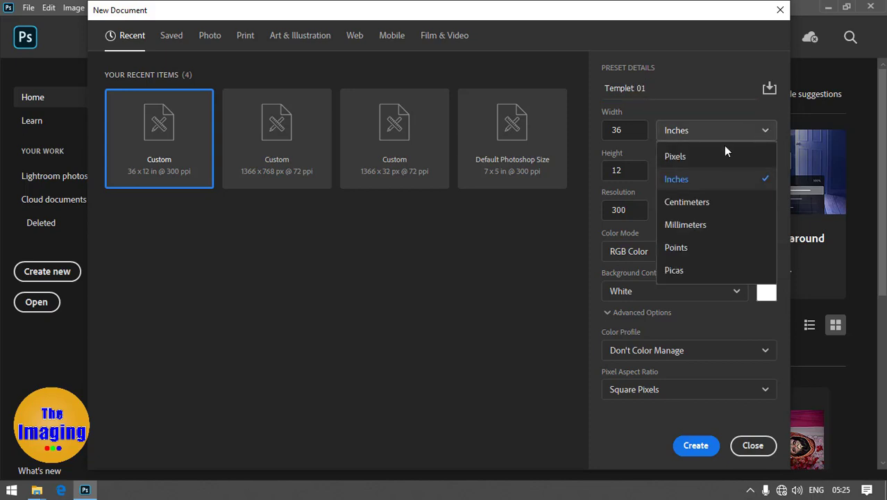
left_click(693, 179)
double_click(618, 130)
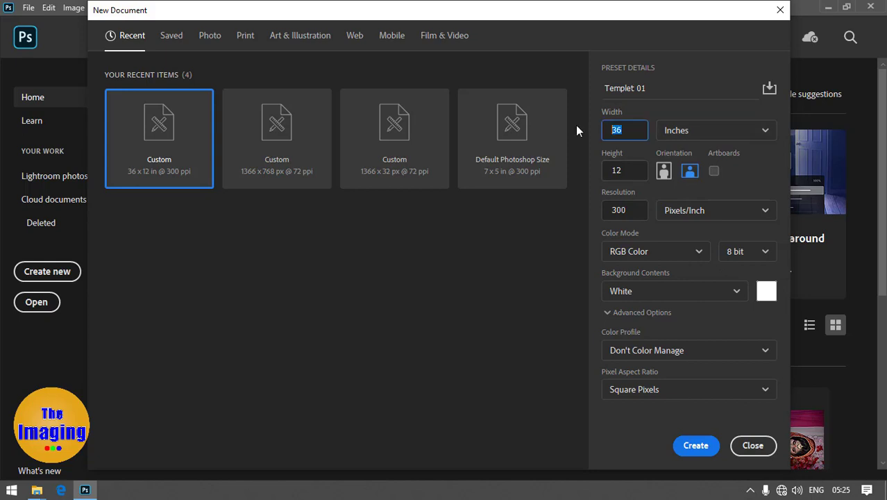
type("36")
key("Tab")
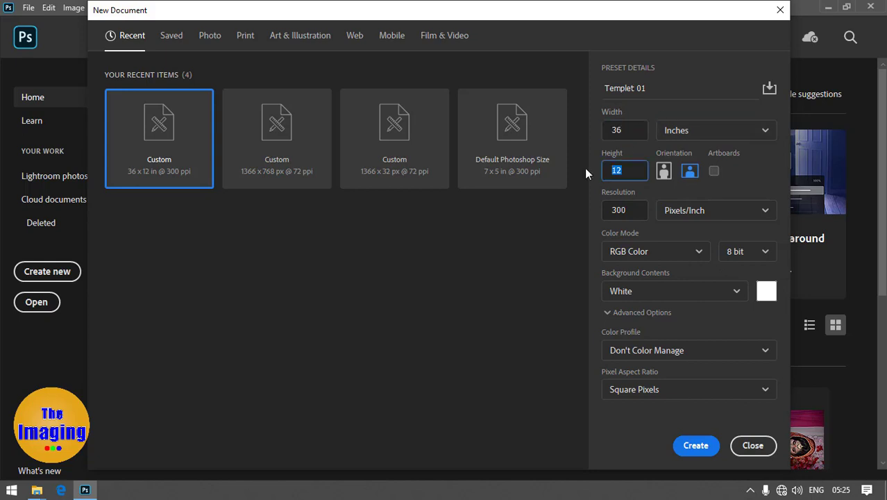
type("12")
left_click(633, 210)
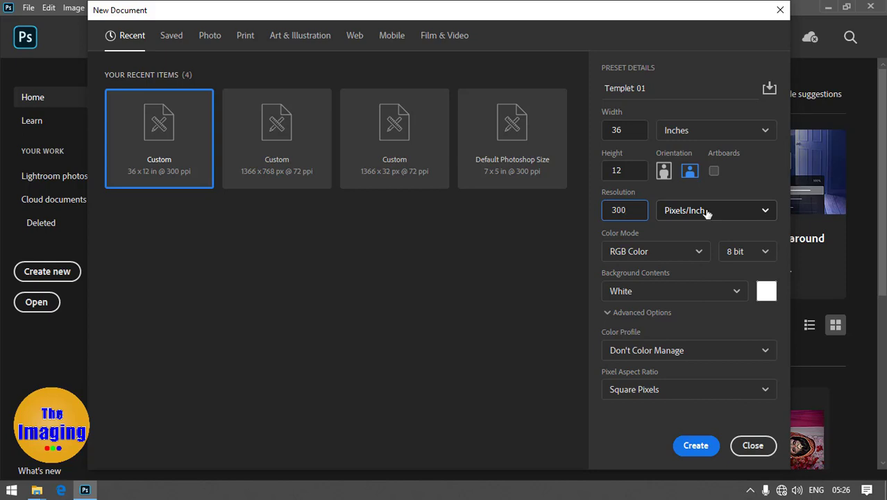
Keep Pixels/Inch, RGB Color and a White background, and create the 10800 × 3600 px document.
left_click(706, 213)
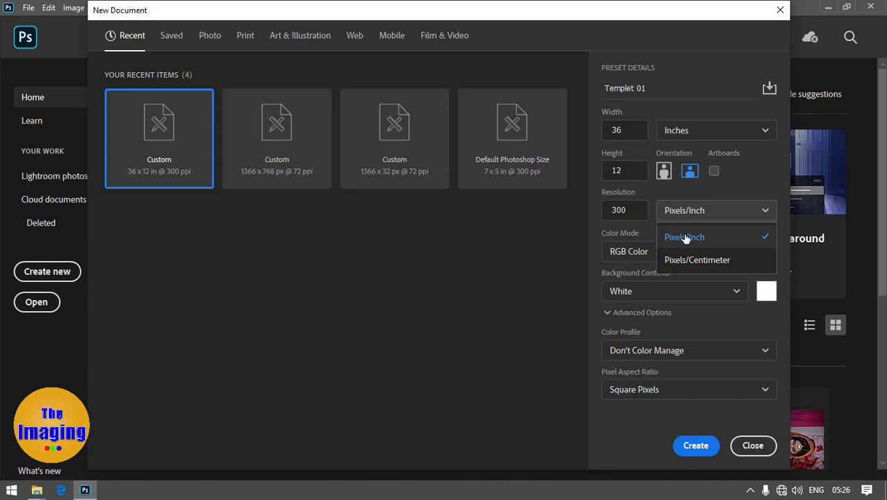
left_click(720, 213)
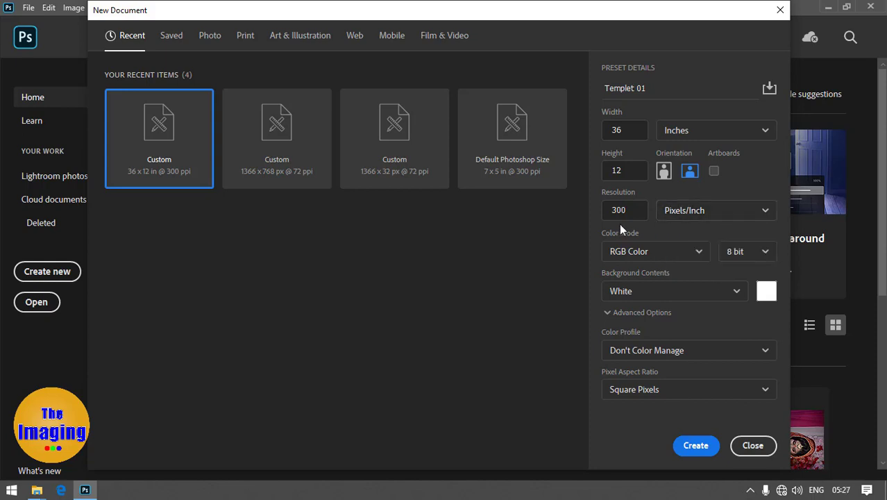
left_click(654, 256)
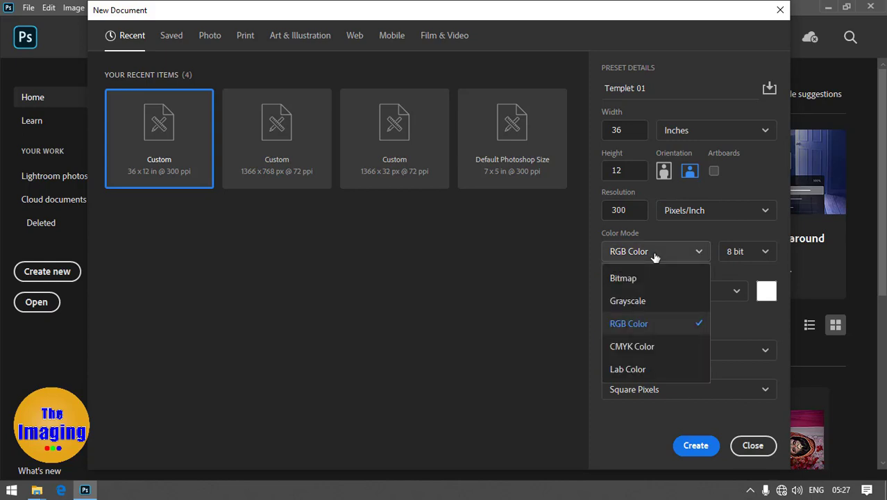
left_click(653, 252)
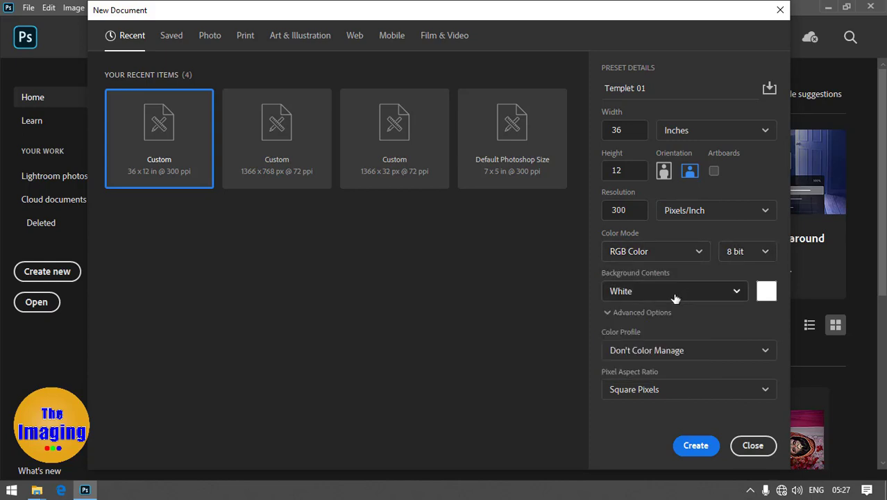
left_click(710, 297)
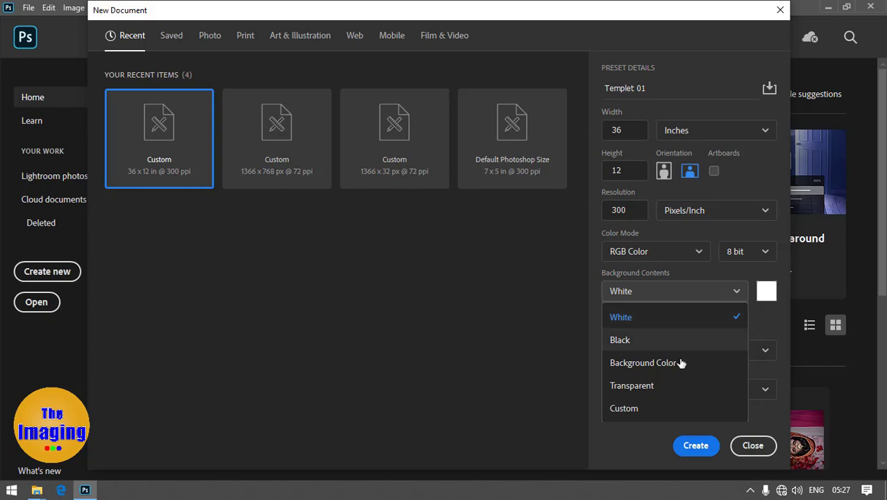
left_click(695, 296)
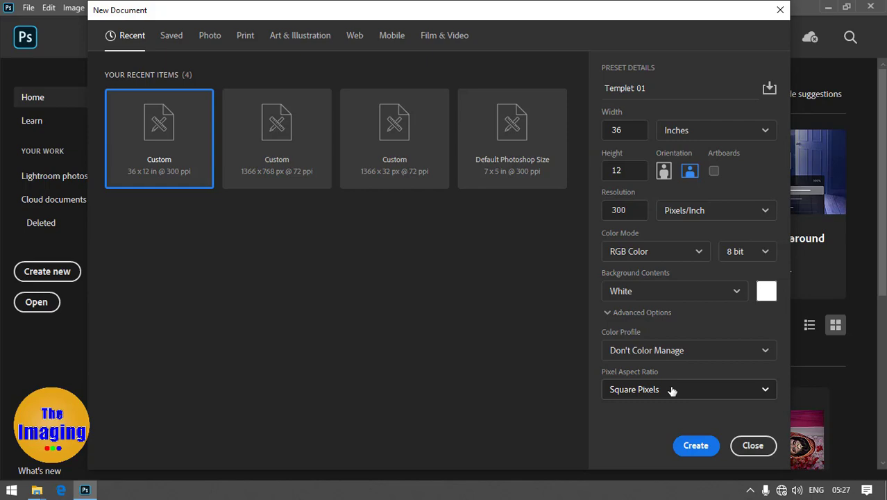
left_click(691, 448)
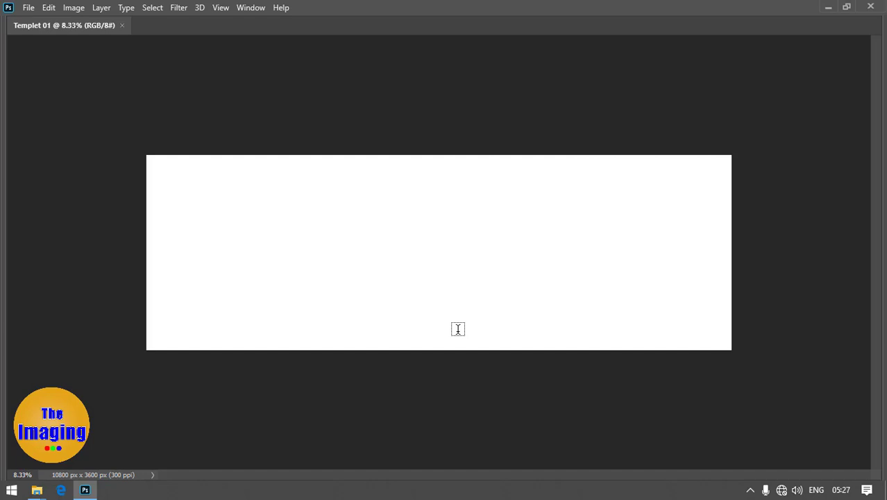
Fit the blank Templet 01 canvas to the window with Ctrl+0.
key("v")
key("t")
key("ctrl+minus")
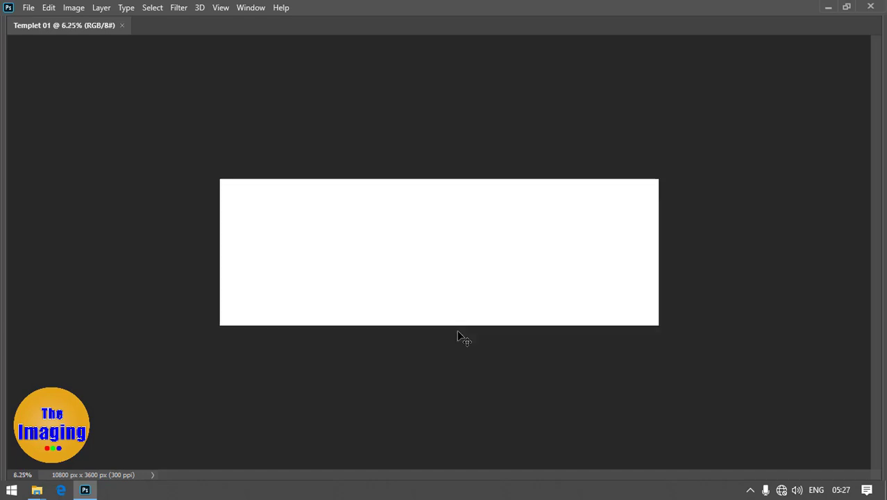
key("ctrl+plus")
key("ctrl+0")
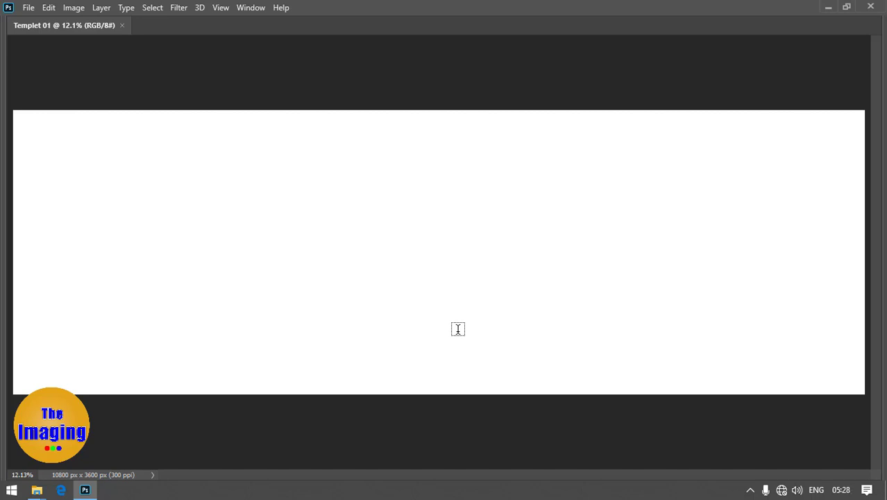
In a new guide layout, zero the column count and gutter and enable margins.
left_click(221, 7)
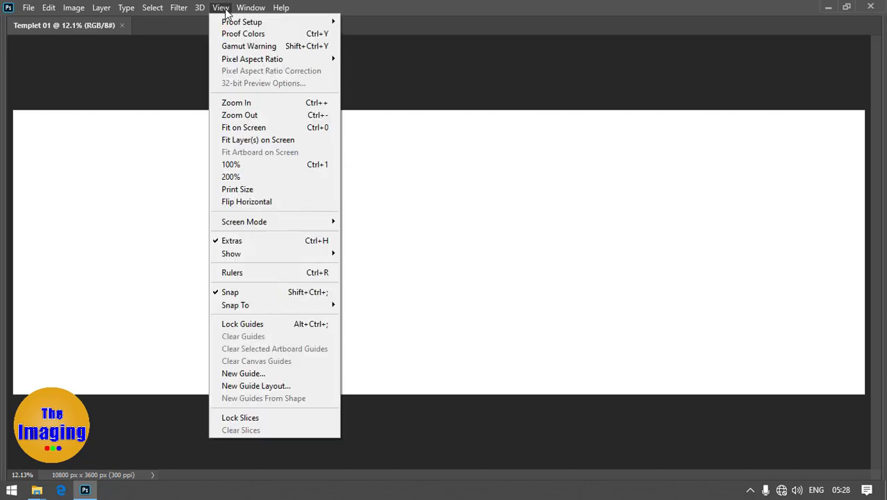
left_click(298, 386)
left_click_drag(550, 162, 539, 176)
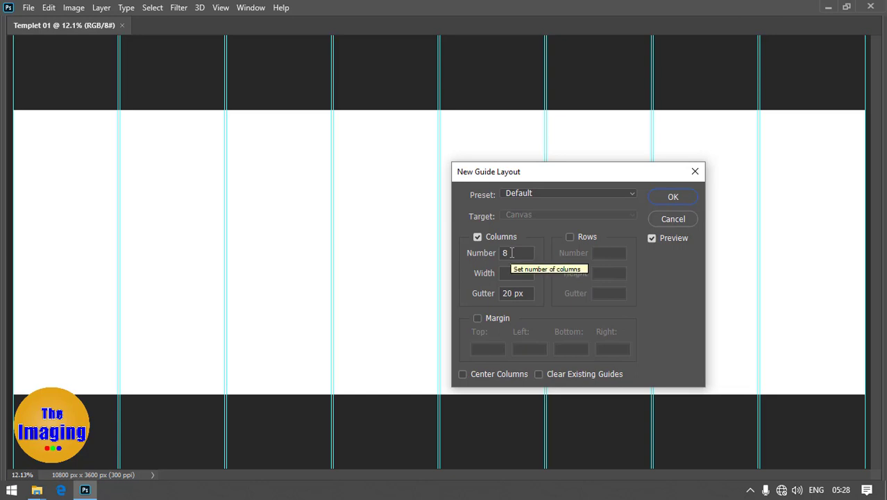
double_click(511, 253)
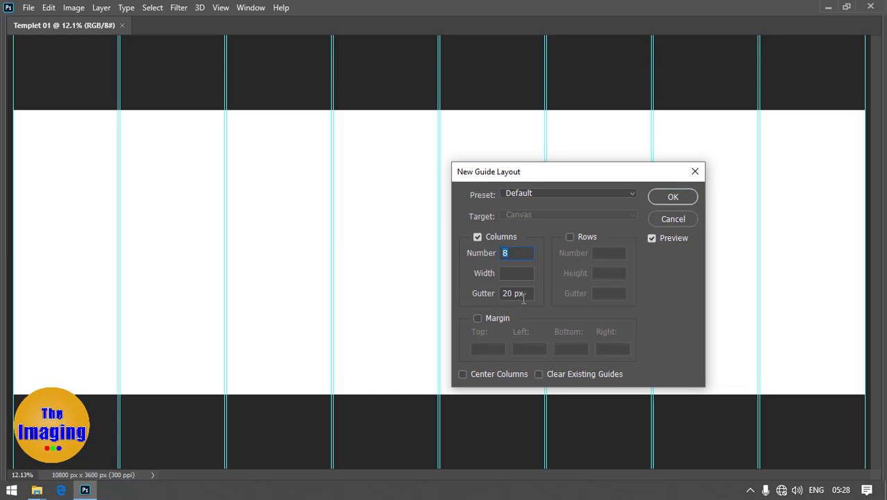
left_click_drag(532, 295, 381, 299)
type("0")
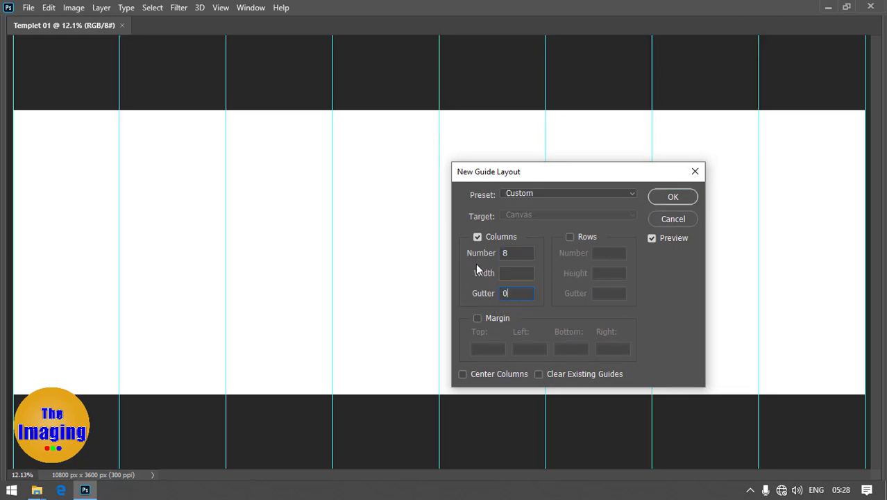
double_click(521, 252)
type("0")
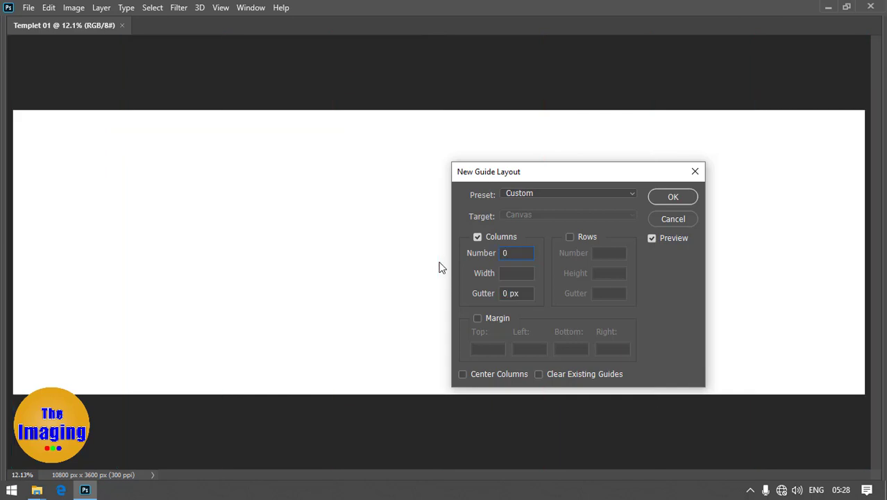
left_click(478, 318)
Set the top, left, bottom and right margins to 0.25 in.
left_click_drag(500, 349, 419, 348)
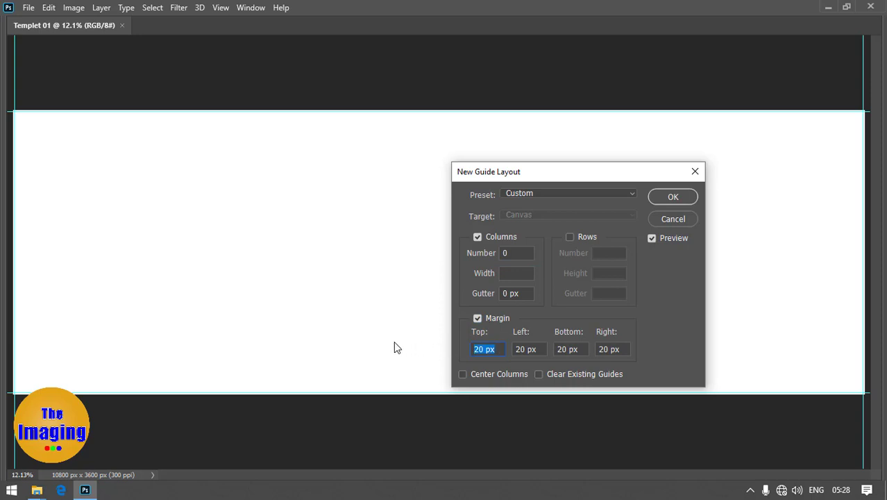
type("0")
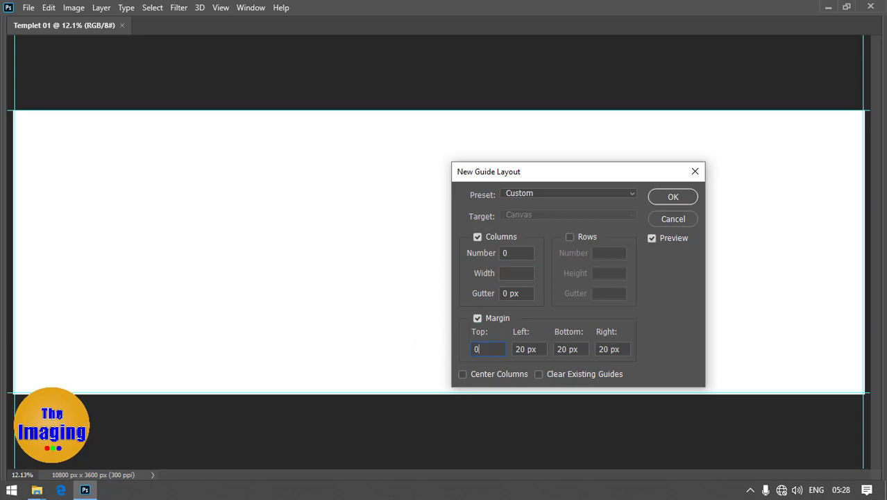
type(".25")
type("in")
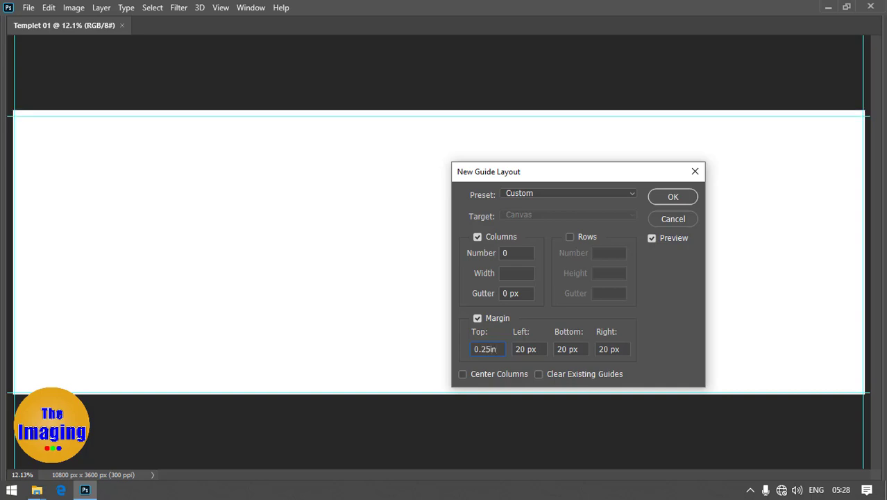
key("Tab")
type("0.25")
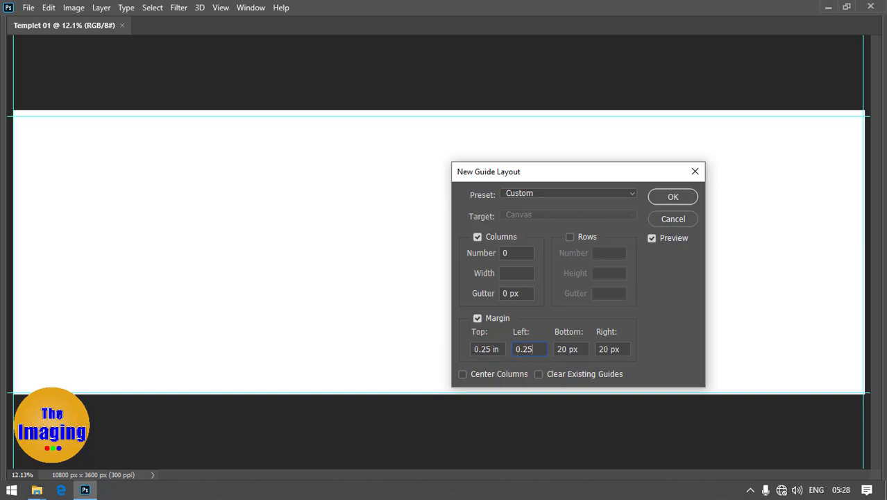
type("in")
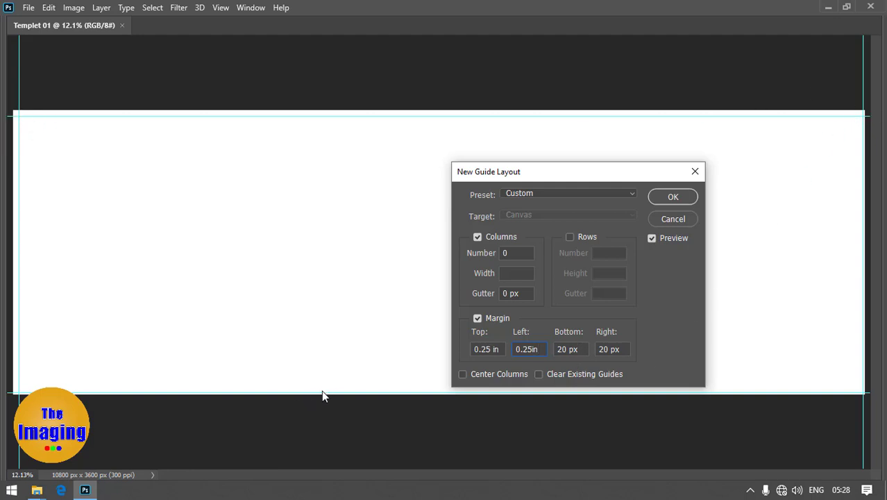
key("Tab")
type("0.25")
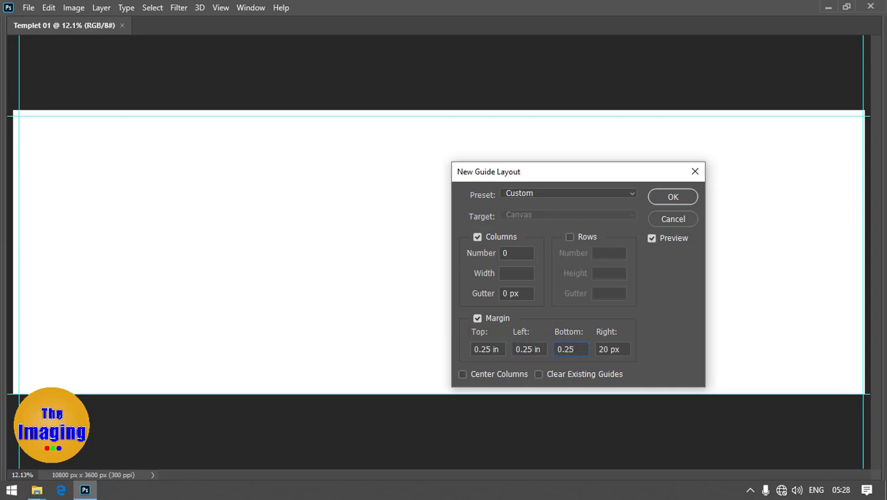
type("in")
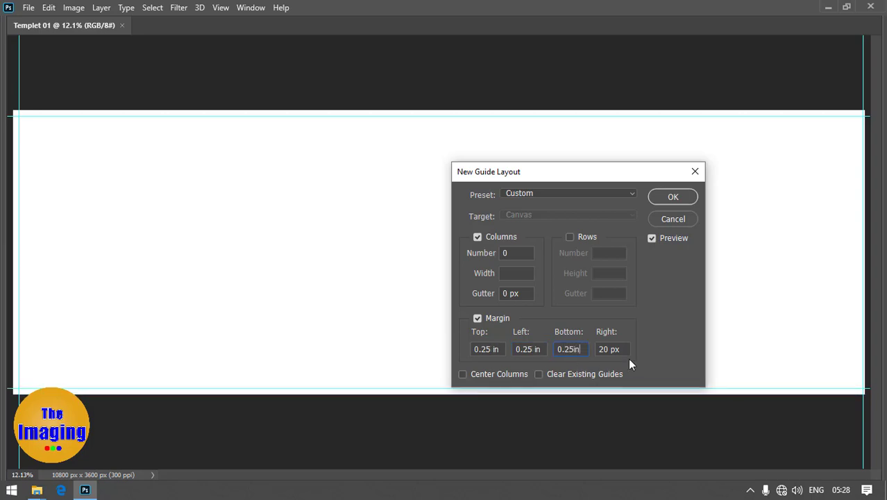
left_click(622, 349)
left_click_drag(623, 349, 575, 349)
type("0.25")
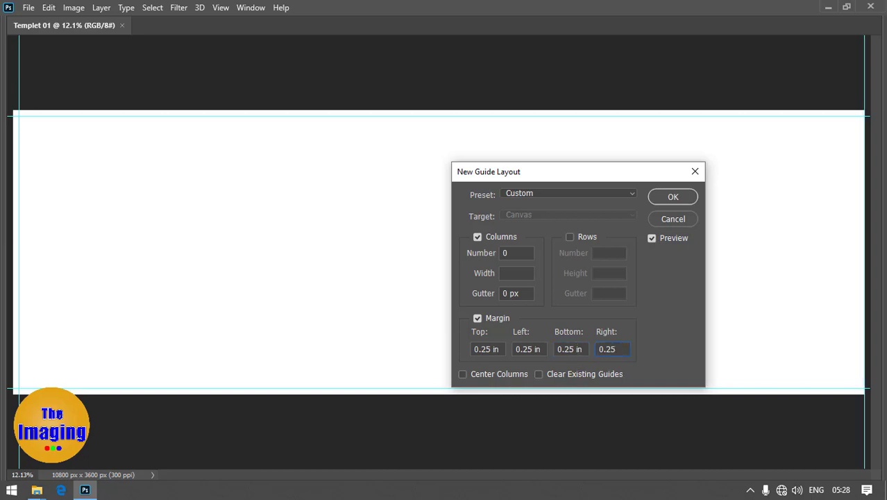
type("in")
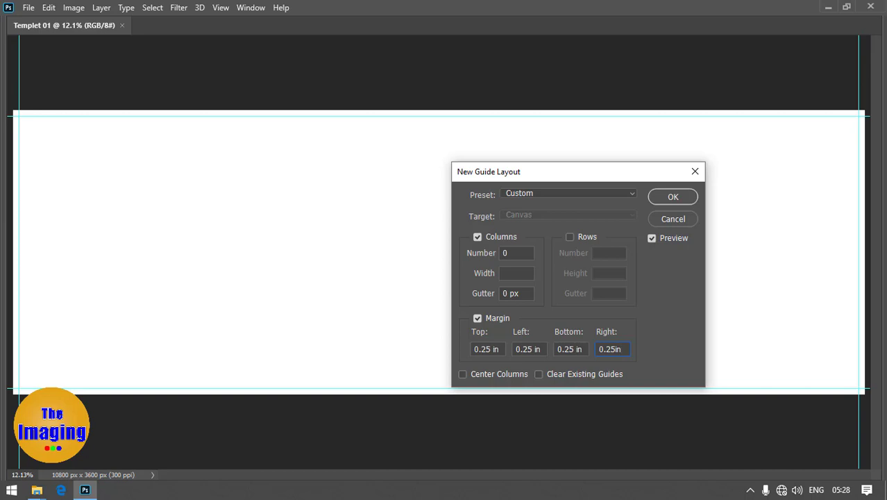
left_click_drag(573, 175, 593, 81)
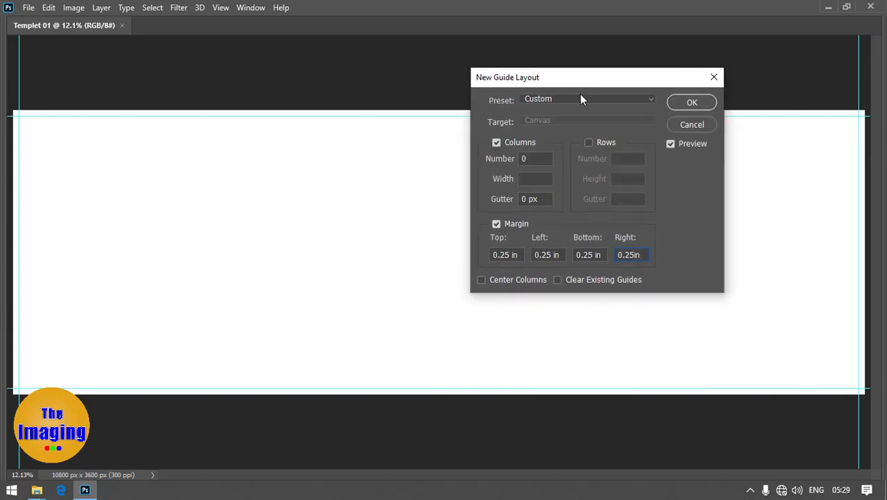
Give the guide layout 2 columns with a 0.25 in gutter, briefly trying 4 columns.
left_click_drag(587, 81, 660, 149)
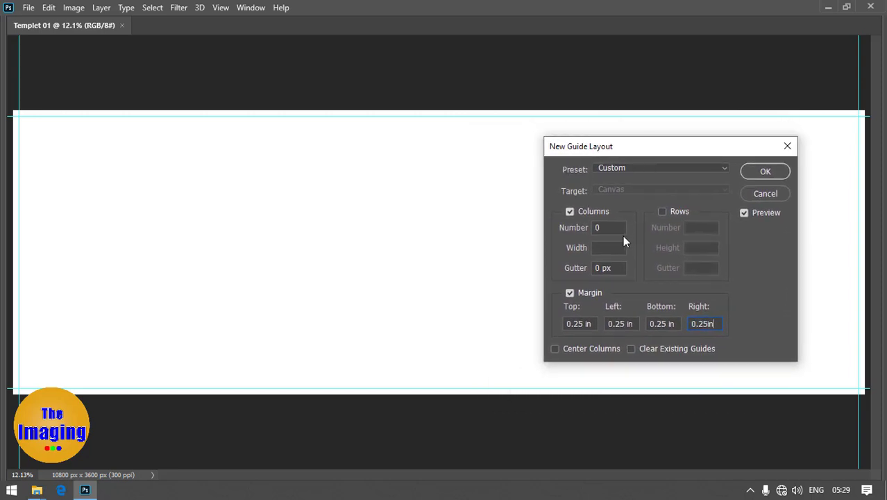
double_click(605, 228)
type("2")
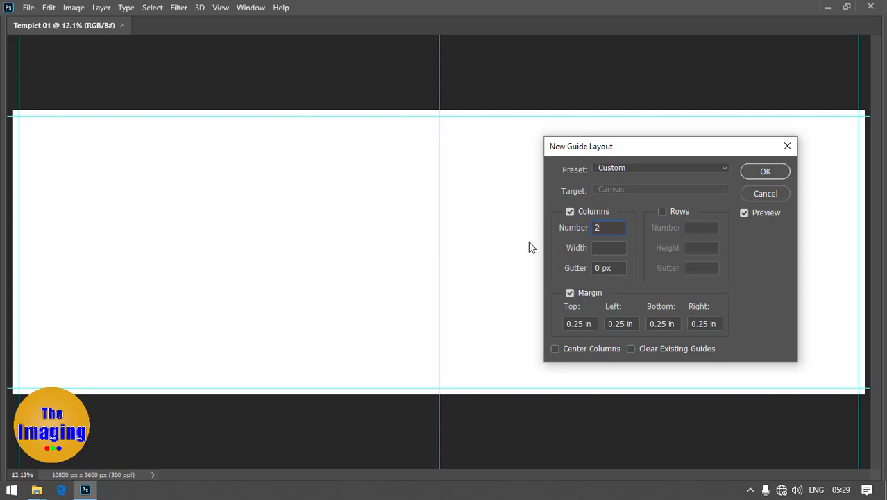
left_click_drag(602, 270, 497, 273)
type("0.2")
type("5")
type("in")
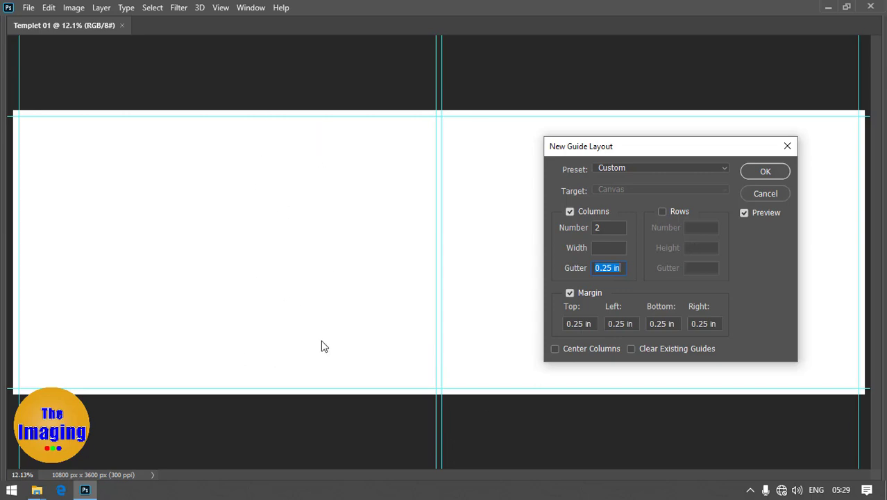
left_click(605, 228)
type("4")
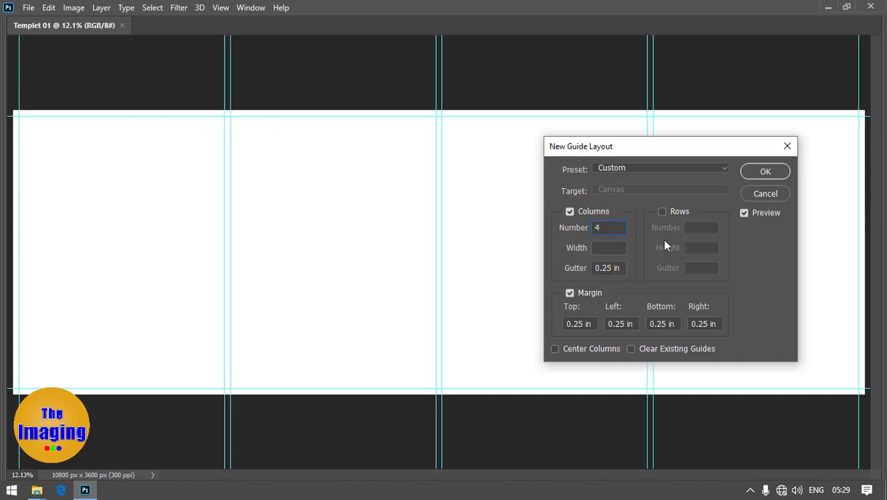
key("BackSpace")
type("2")
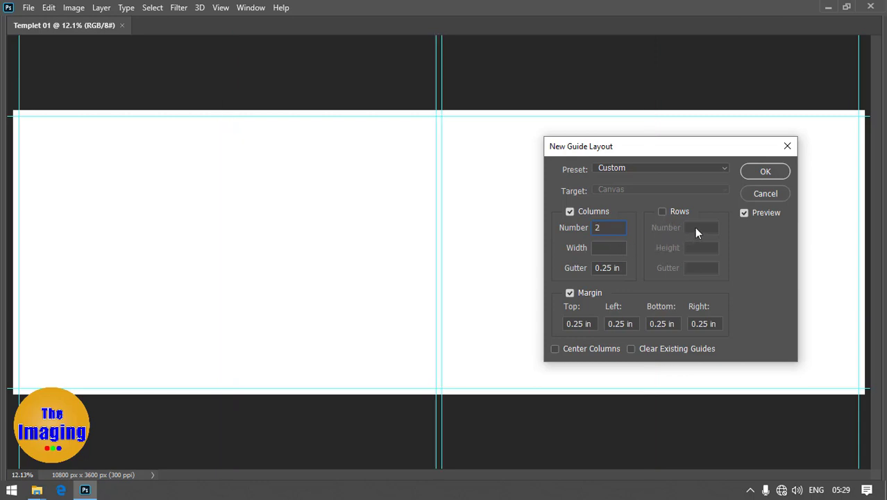
Add 2 rows with a 0 px gutter to the guide layout.
left_click(662, 211)
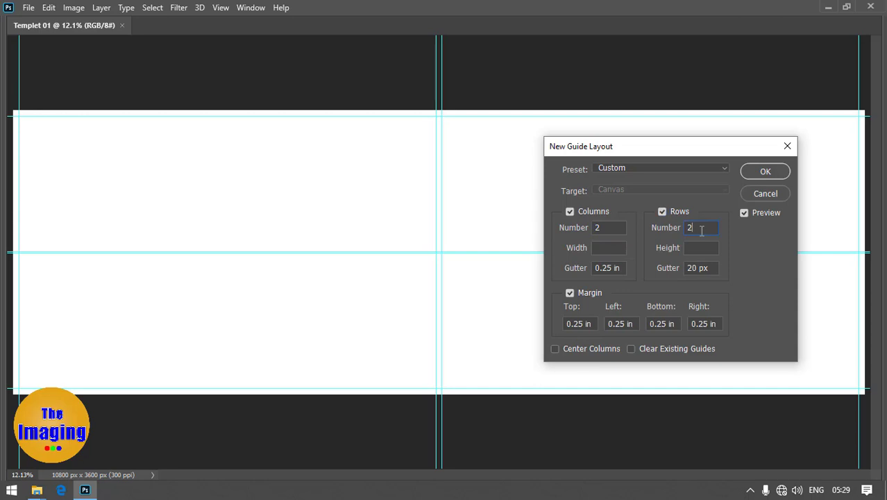
double_click(692, 228)
key("Tab")
key("Tab")
type("0")
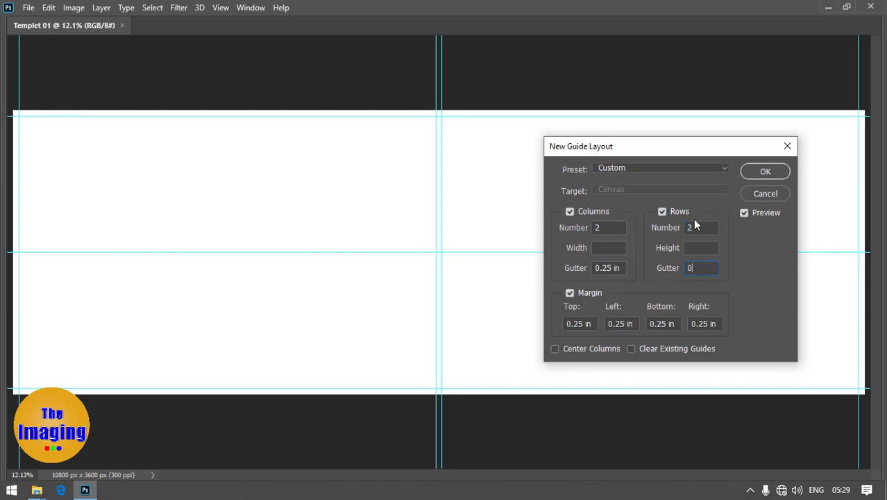
left_click(702, 228)
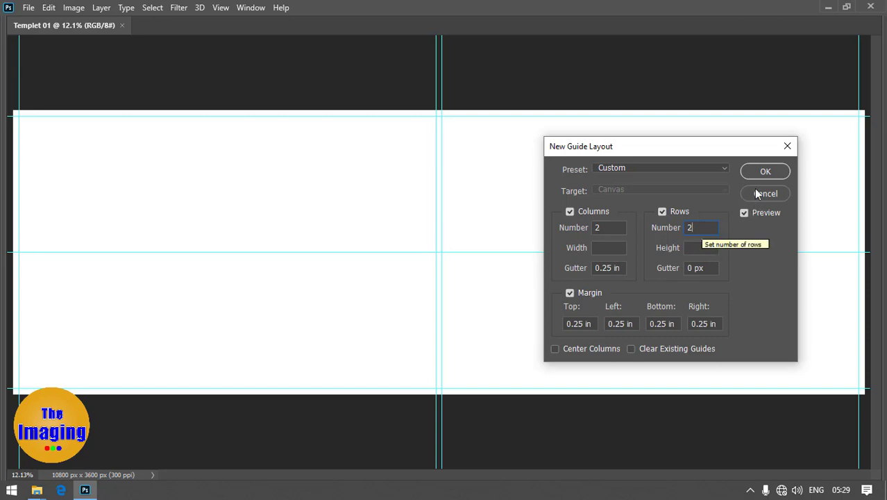
left_click(721, 171)
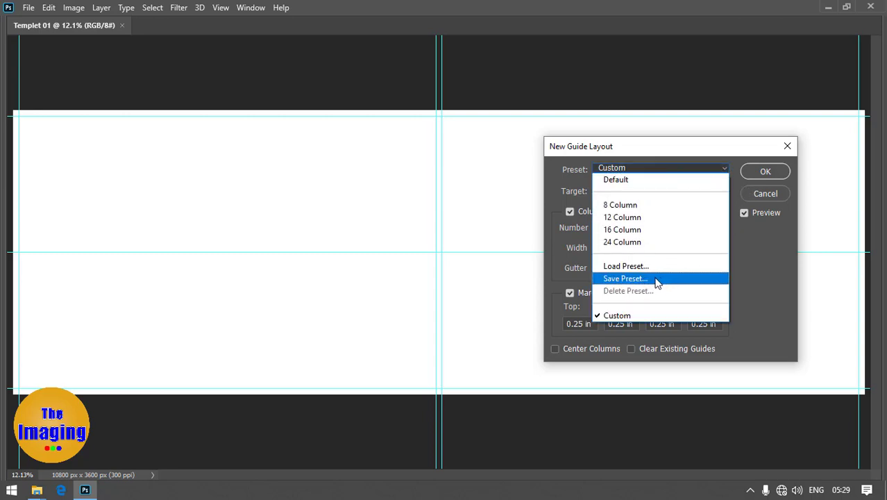
Keep the Custom preset and apply the margin, column and row guides.
left_click(749, 266)
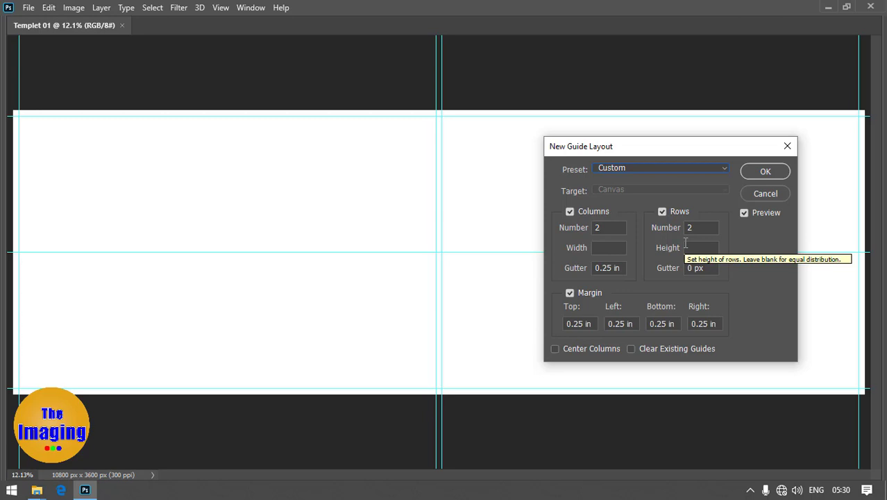
left_click(766, 173)
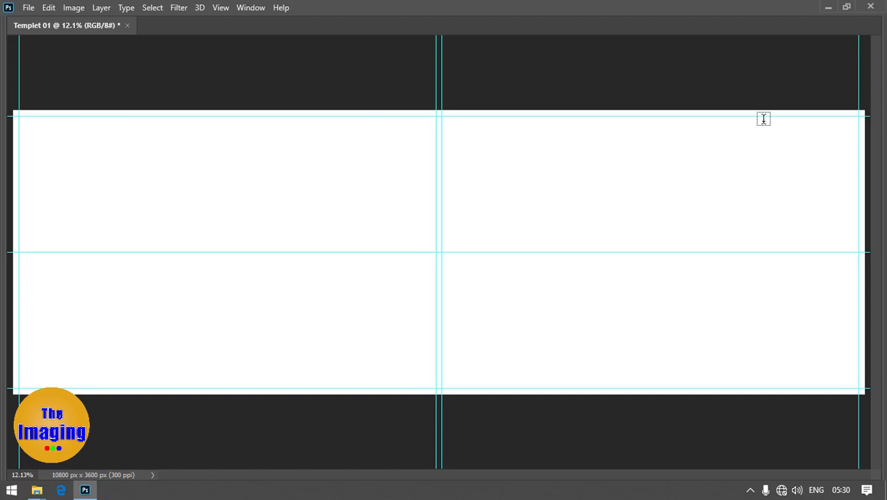
Show the previews of the open File Explorer windows from the taskbar.
left_click(34, 491)
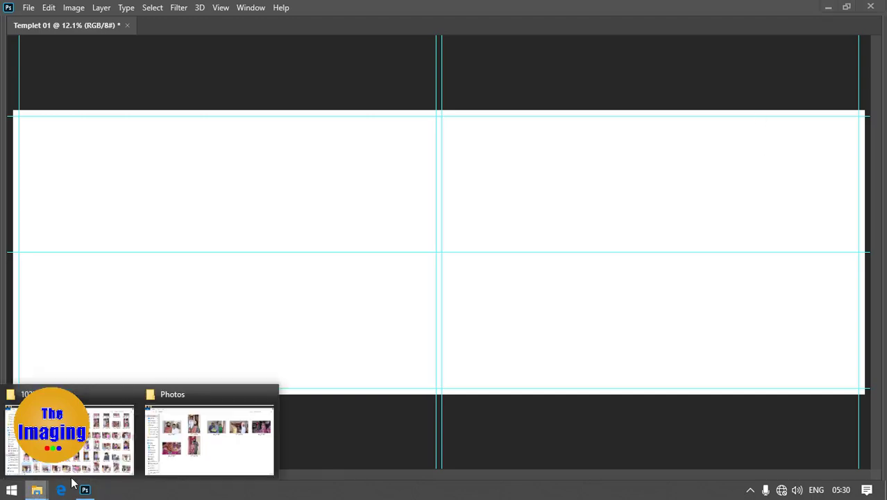
Switch to the Photos folder window with its seven wedding photos.
left_click(214, 451)
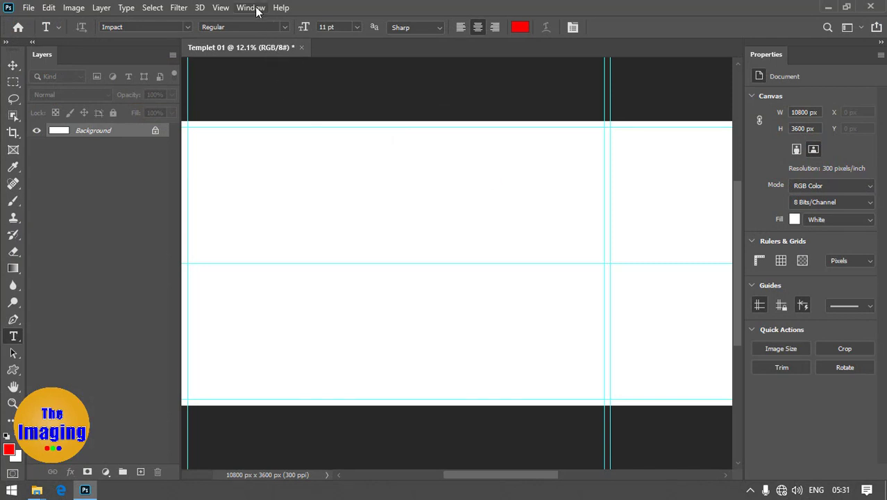
Show the Gradients panel, expand the Grays set and pick a dark-to-light gray gradient.
left_click(250, 7)
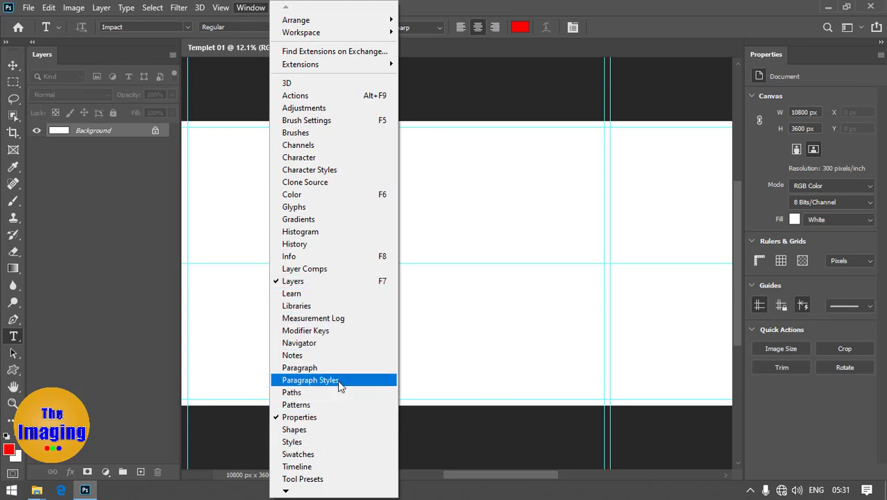
left_click(299, 219)
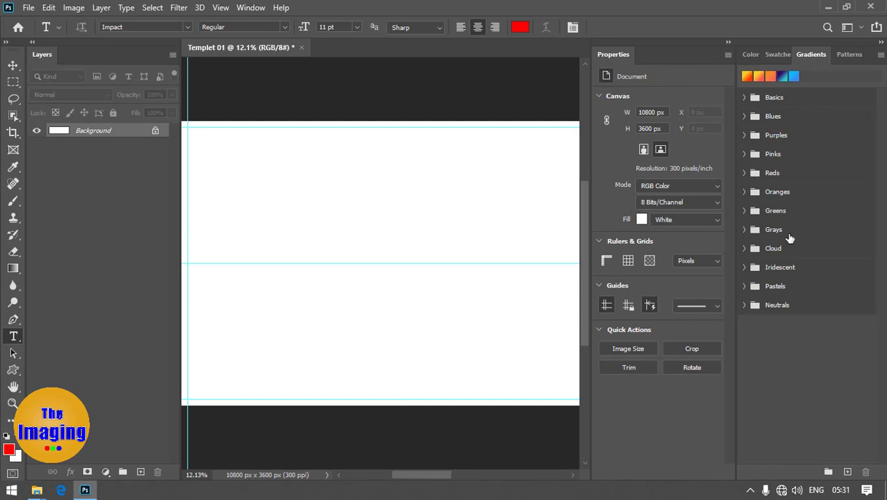
left_click(743, 230)
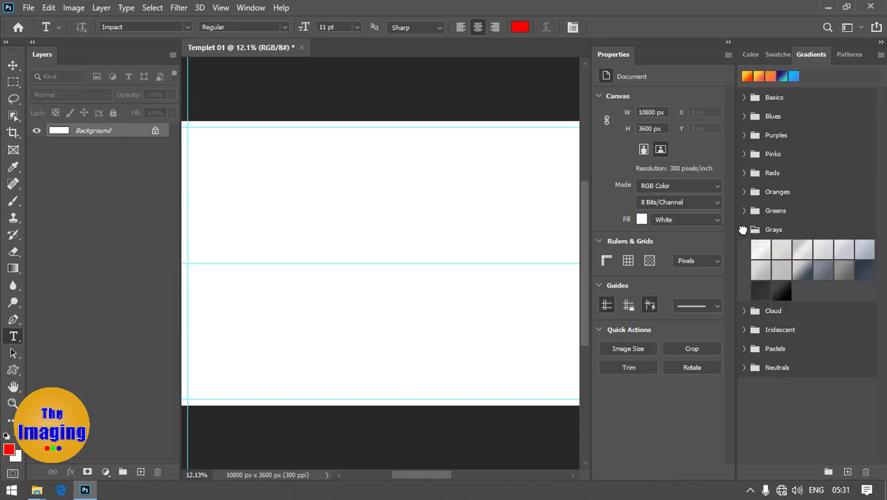
left_click(802, 269)
Drag the gray gradient onto the canvas to create the Gradient Fill 1 layer.
left_click_drag(789, 273, 410, 259)
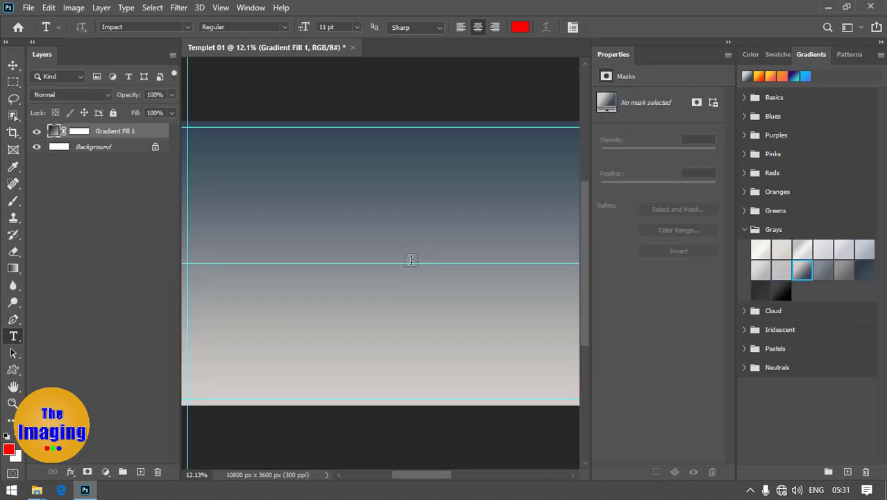
key("ctrl+minus")
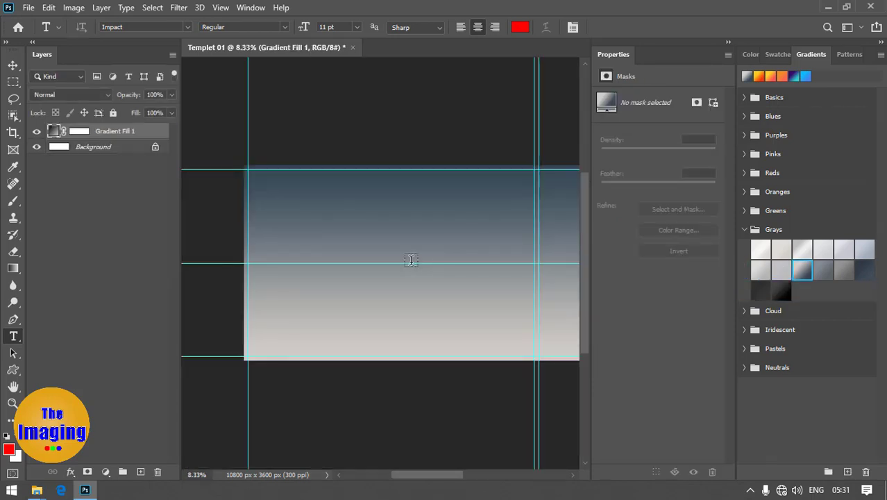
key("Tab")
key("ctrl+plus")
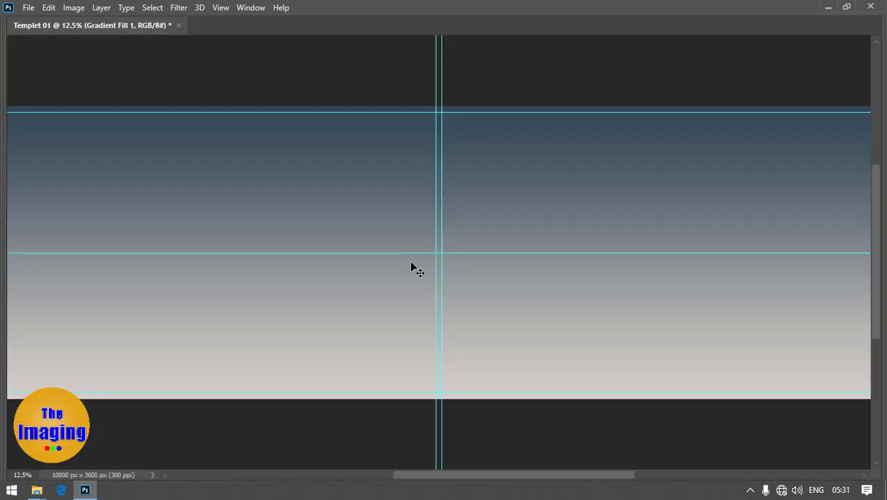
Try several Grays swatches, settle on a medium gray gradient, and restore the panels.
left_click(250, 8)
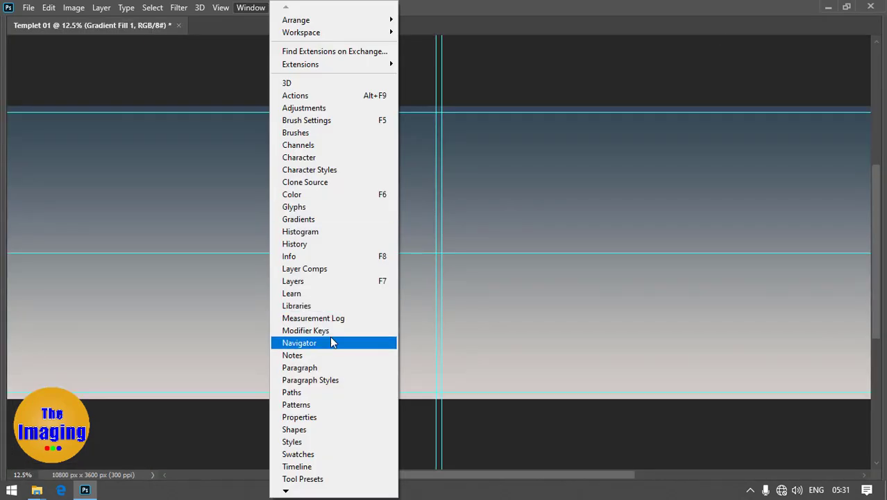
left_click(313, 219)
left_click(803, 227)
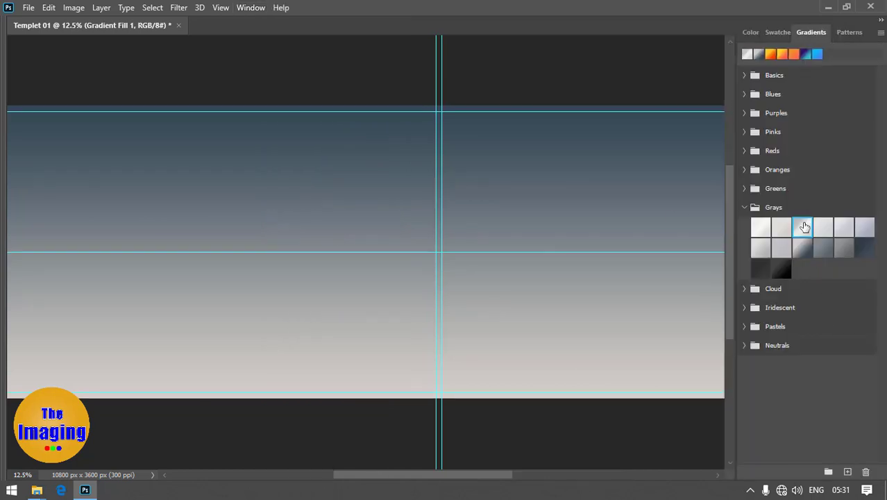
left_click(778, 227)
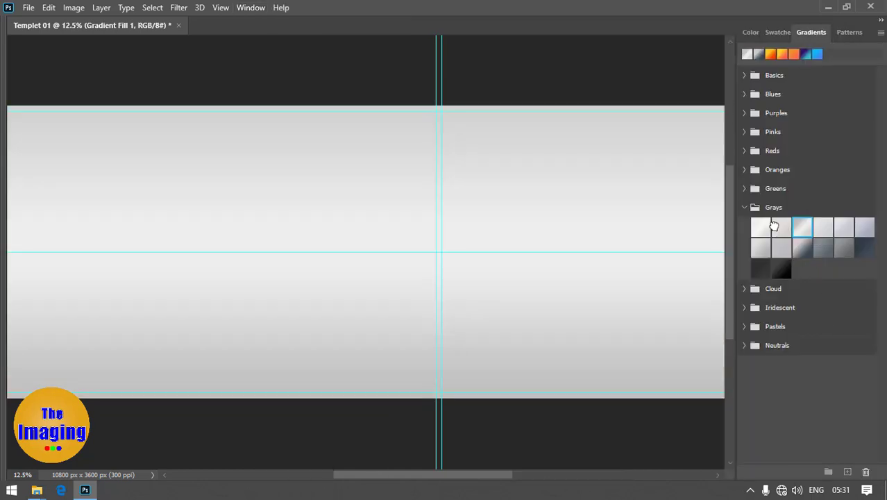
left_click(803, 251)
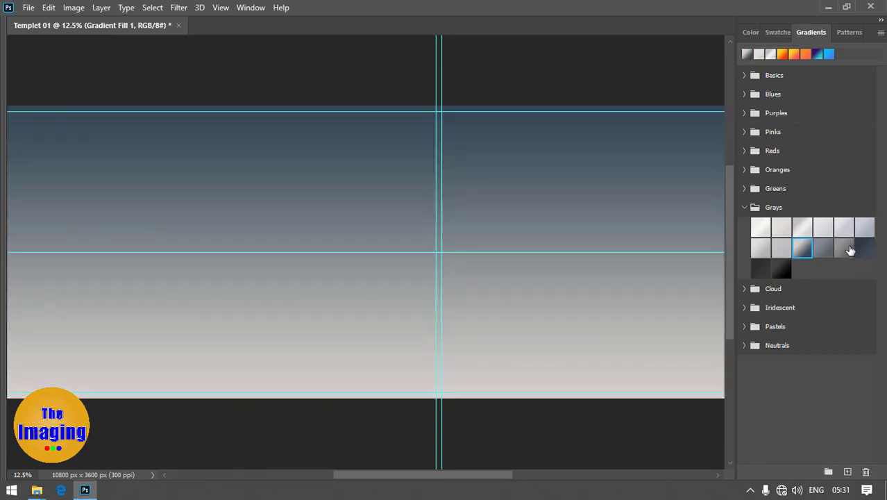
left_click(824, 249)
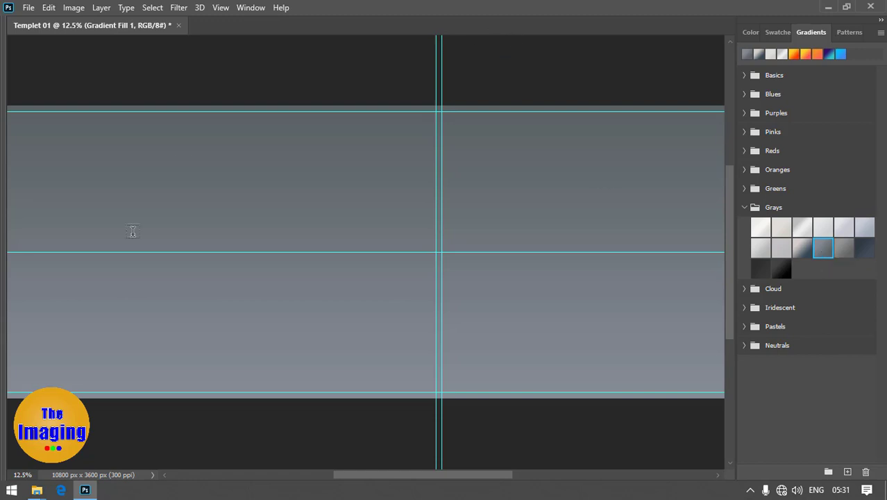
left_click_drag(167, 278, 299, 282)
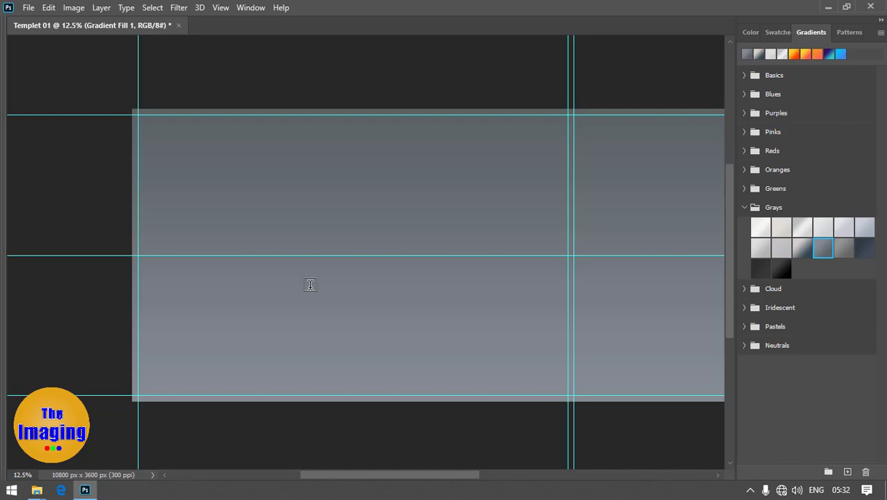
key("Tab")
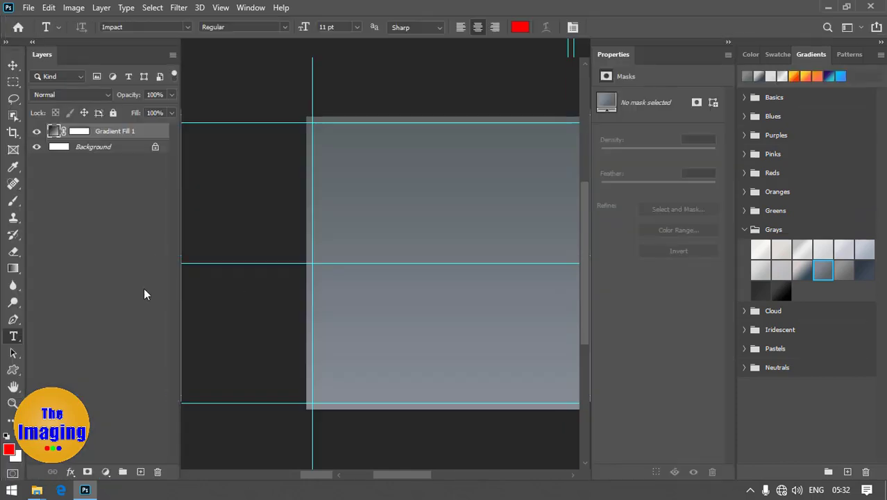
Draw a dark 2328×1620 px rounded rectangle with 10 px corners in the spread's upper-left.
left_click(14, 372)
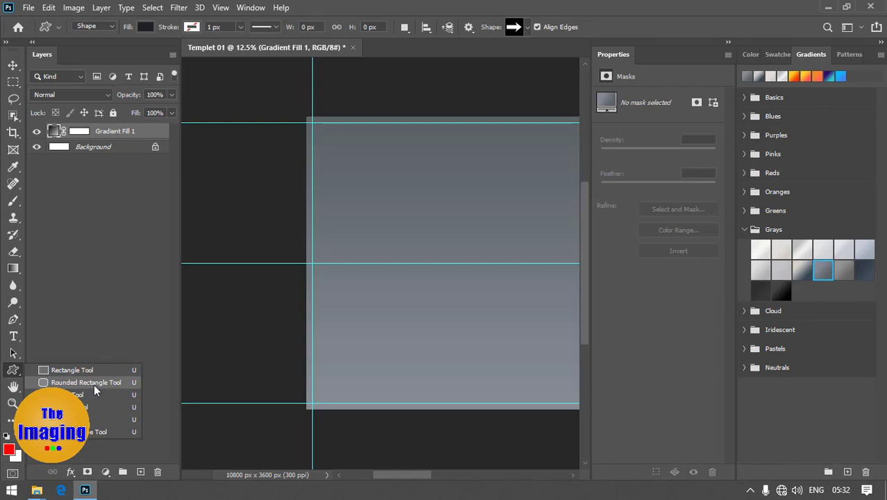
left_click(94, 384)
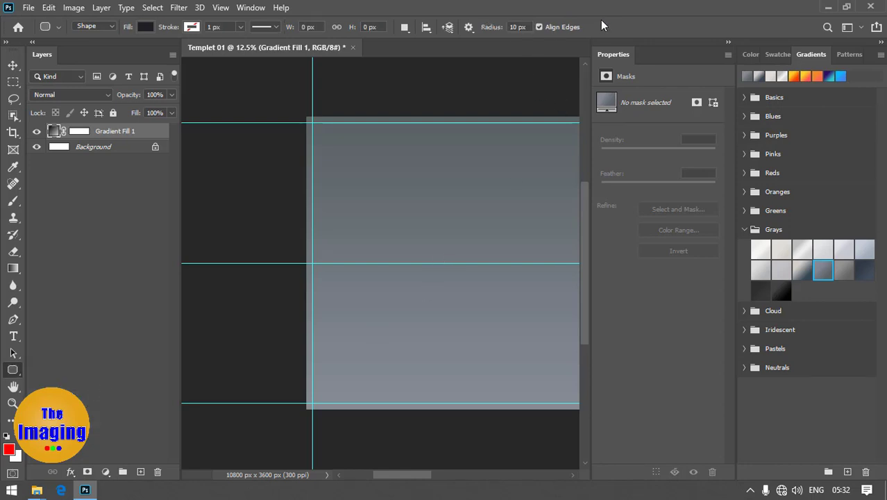
key("Tab")
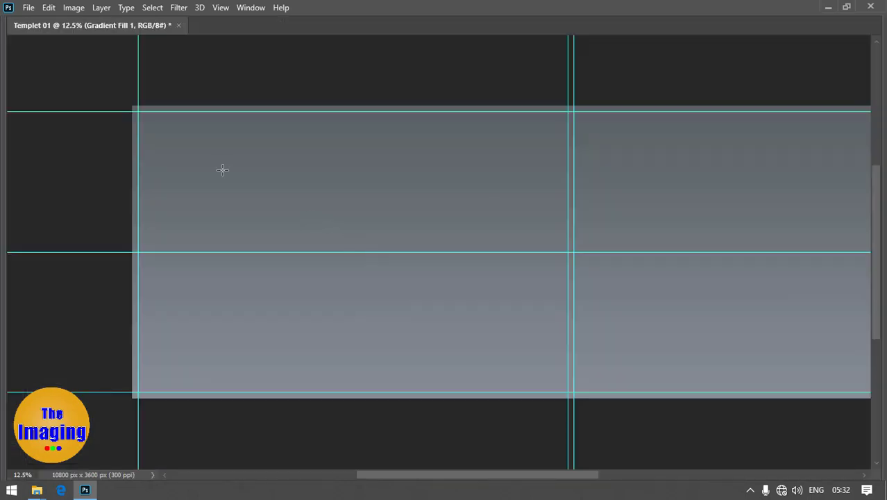
mouse_move(192, 138)
left_mouse_down()
mouse_move(333, 250)
mouse_move(380, 268)
left_mouse_up()
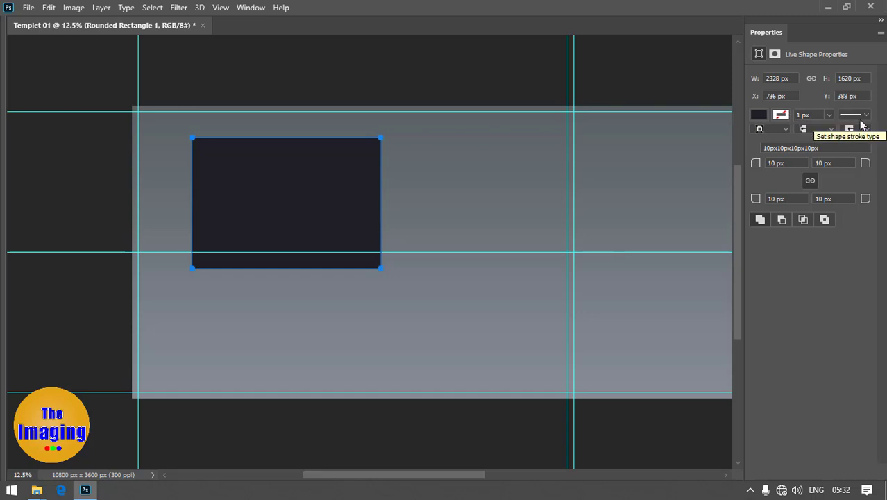
Give the rounded rectangle a dashed white stroke.
left_click(864, 117)
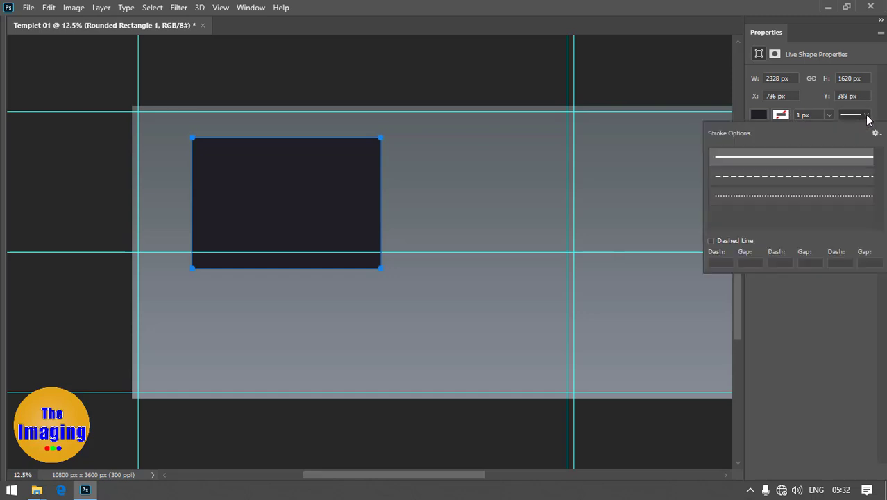
left_click(773, 177)
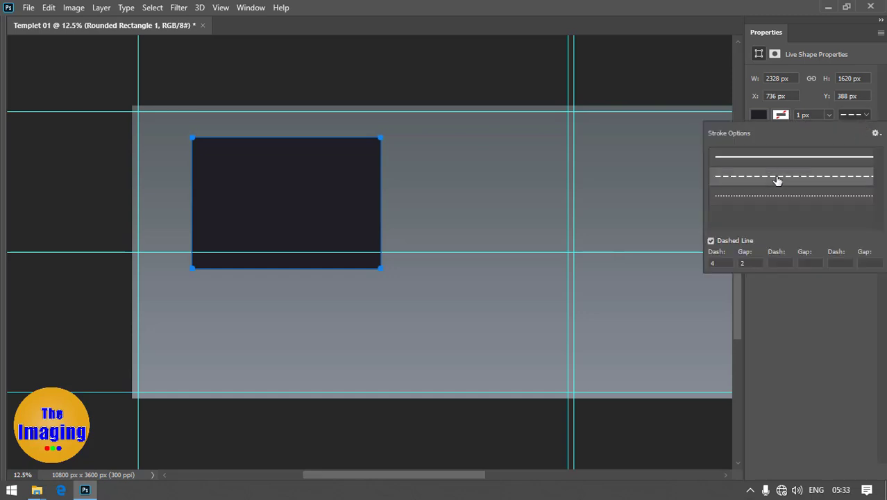
left_click(747, 36)
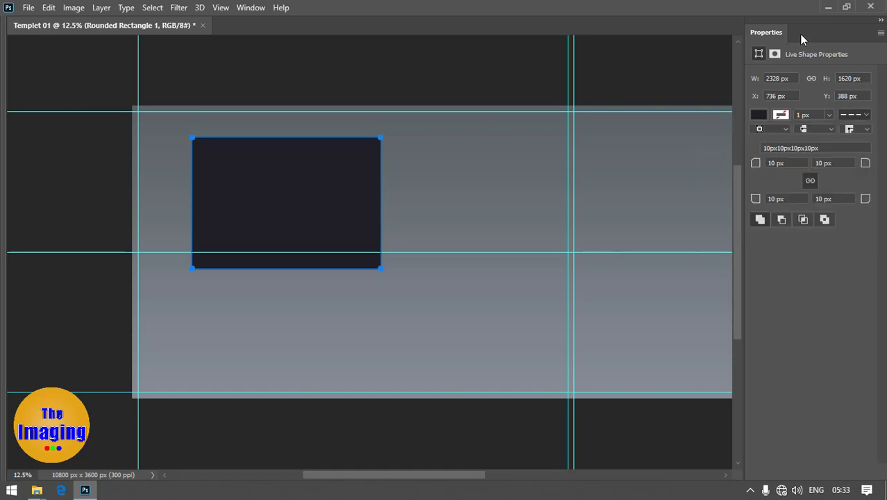
left_click(786, 121)
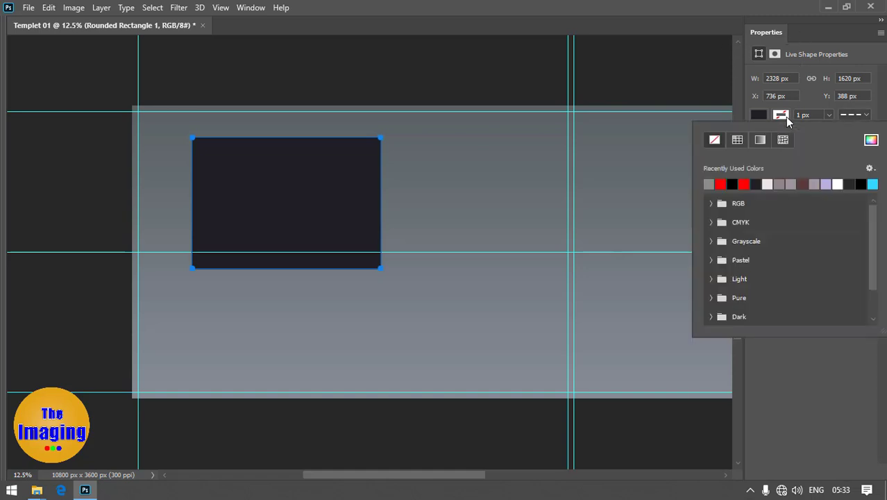
left_click(768, 185)
left_click(751, 68)
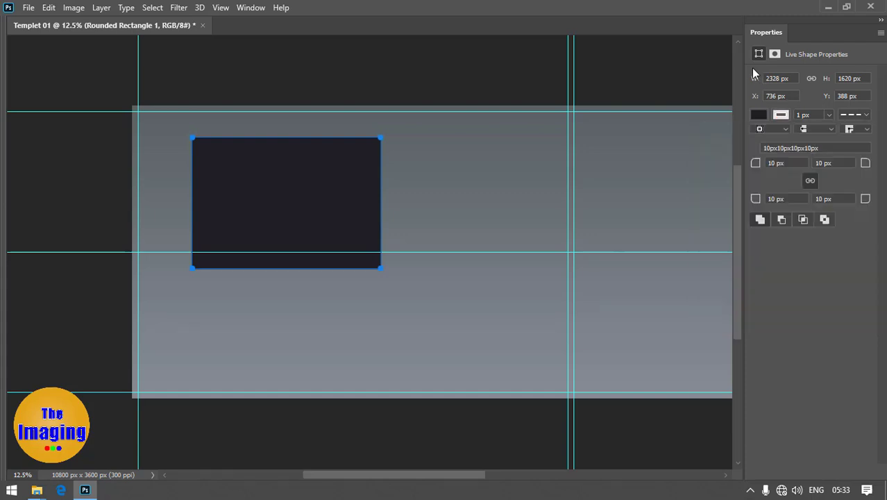
Round the top-left and bottom-right corners, trying 100 px and then 1000 px radii.
left_click(790, 163)
type("100")
left_click(845, 199)
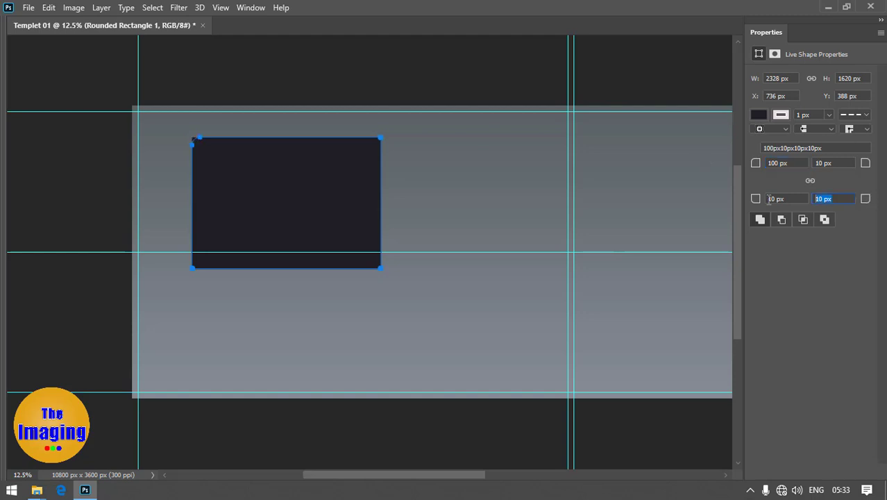
type("1000")
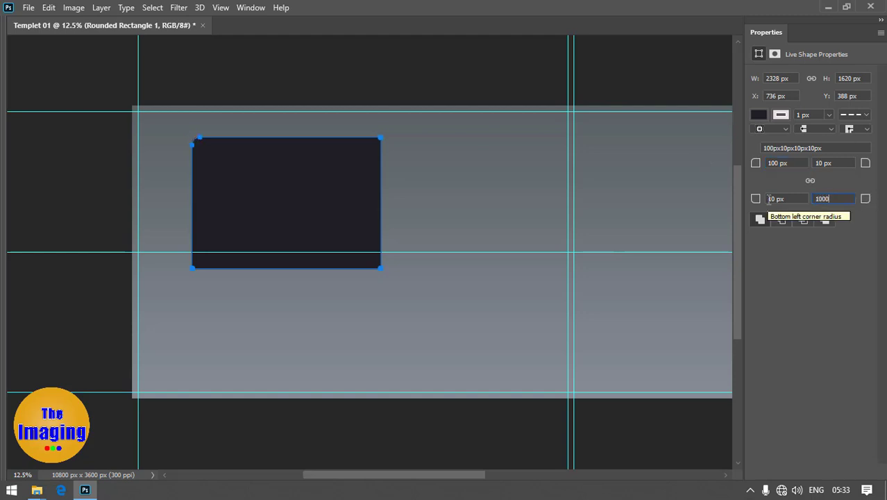
key("BackSpace")
key("Return")
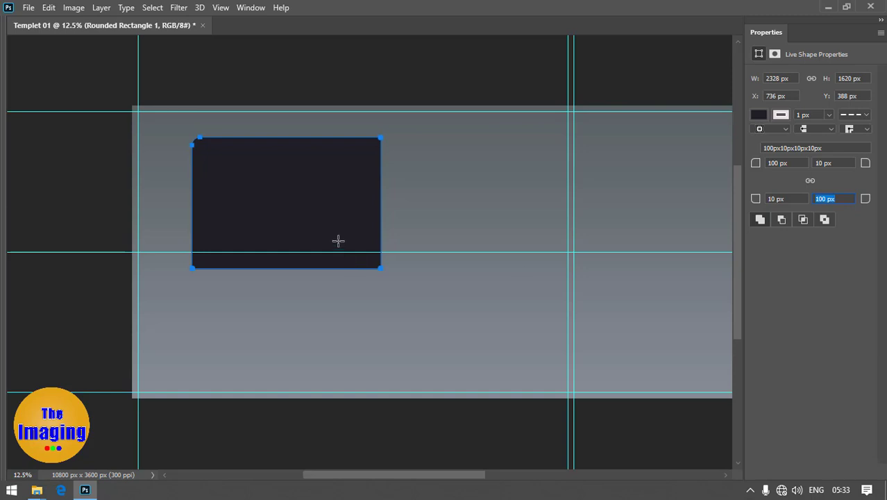
left_click(837, 165)
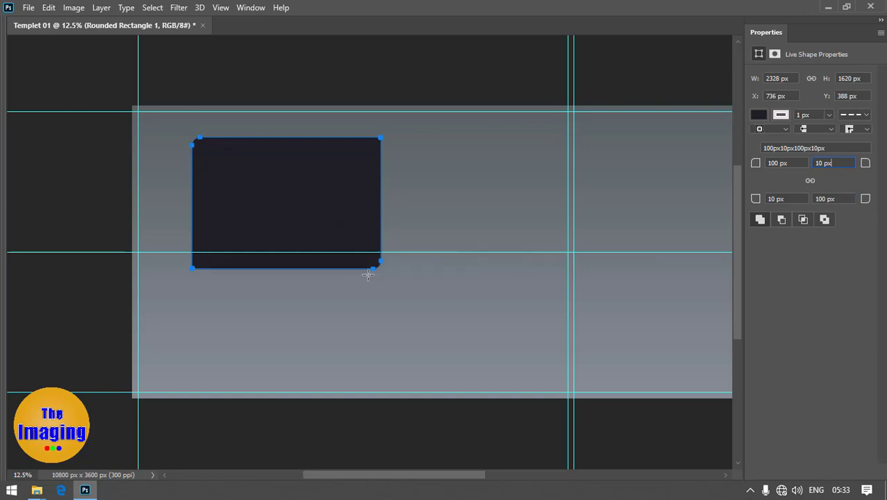
left_click(780, 163)
type("1000")
left_click(826, 199)
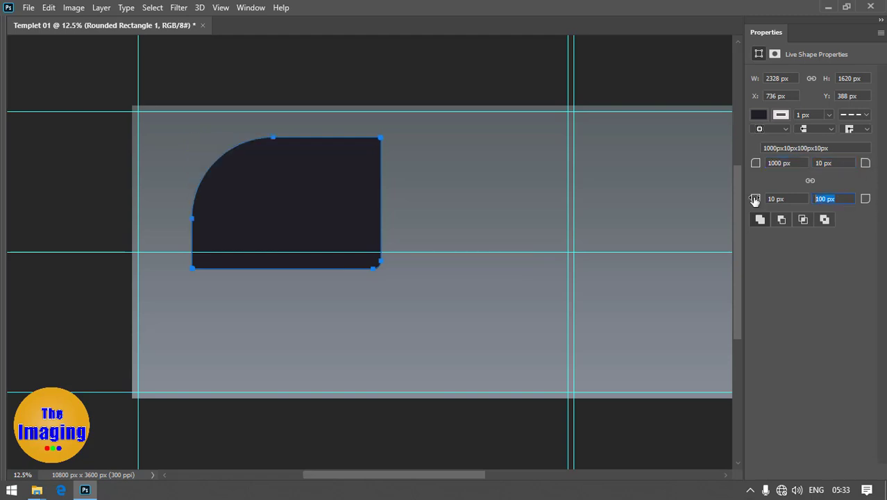
type("10")
type("00")
key("Return")
left_click(843, 163)
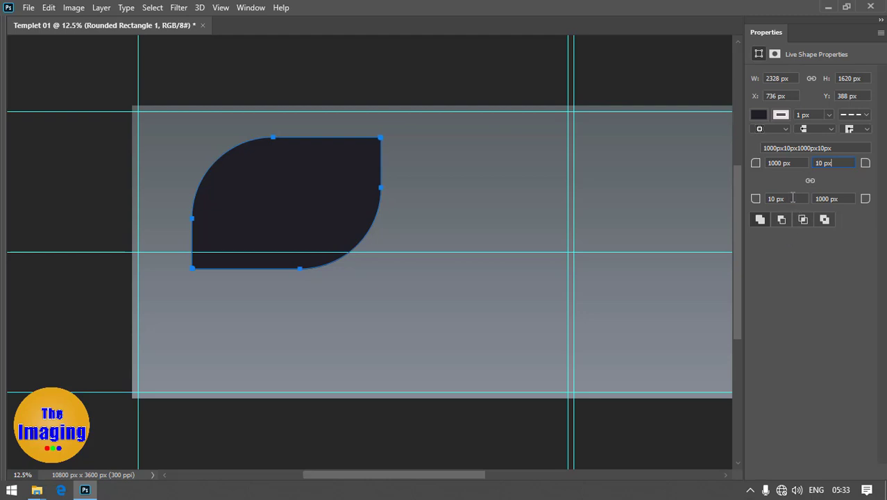
Reduce the top-left and bottom-right corner radii to 500 px.
left_click(798, 162)
type("500")
left_click(847, 199)
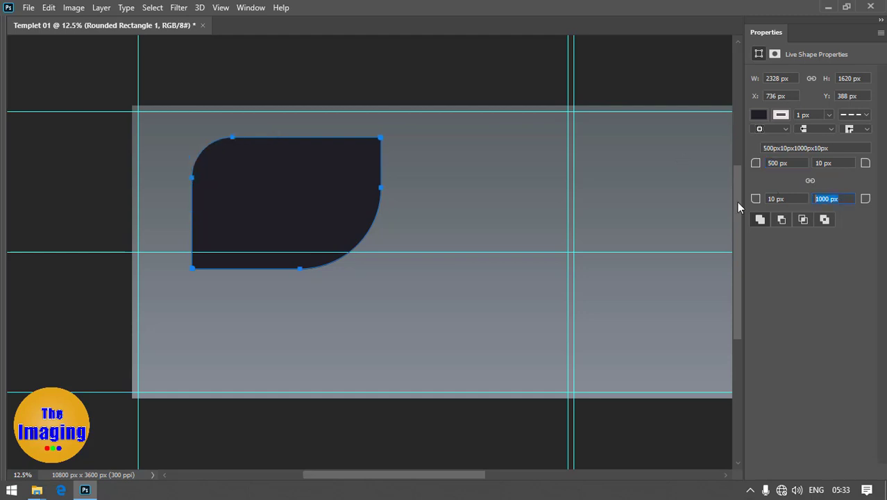
type("500")
key("Return")
key("Return")
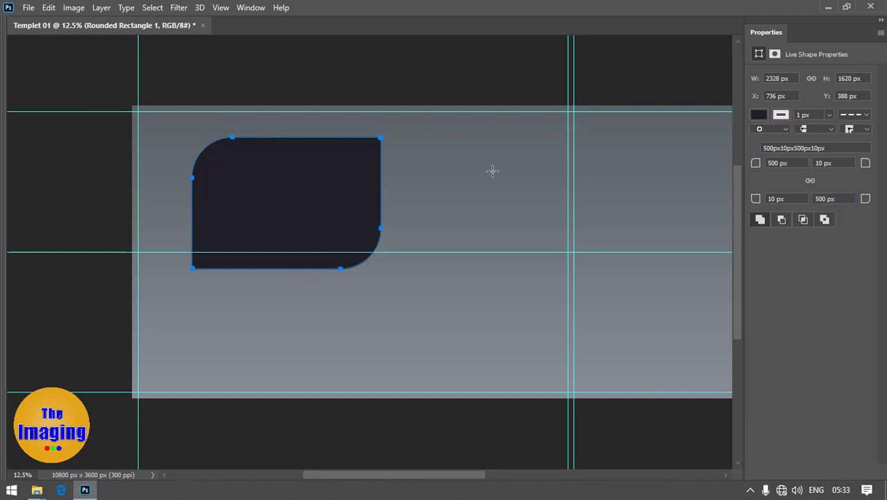
Set the dashed stroke to 15 px, move the panel top-left, and Alt-drag a copy below.
left_click(828, 115)
left_click_drag(831, 127, 829, 128)
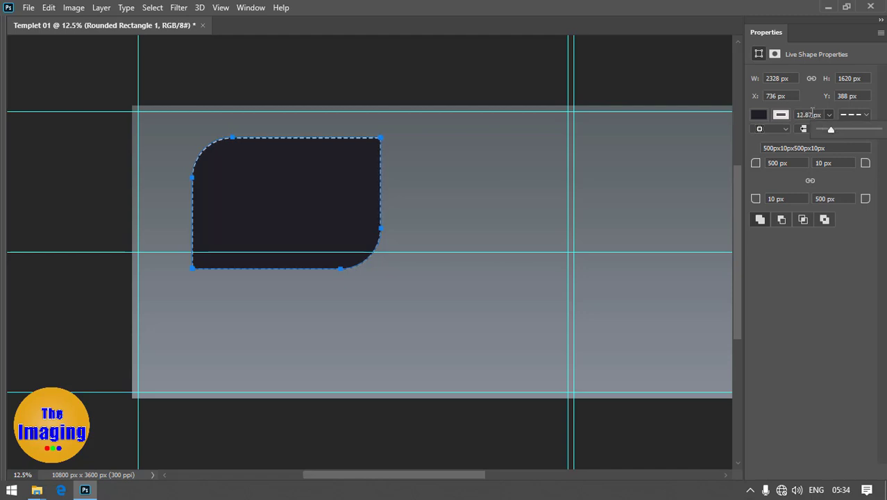
left_click_drag(823, 115, 797, 114)
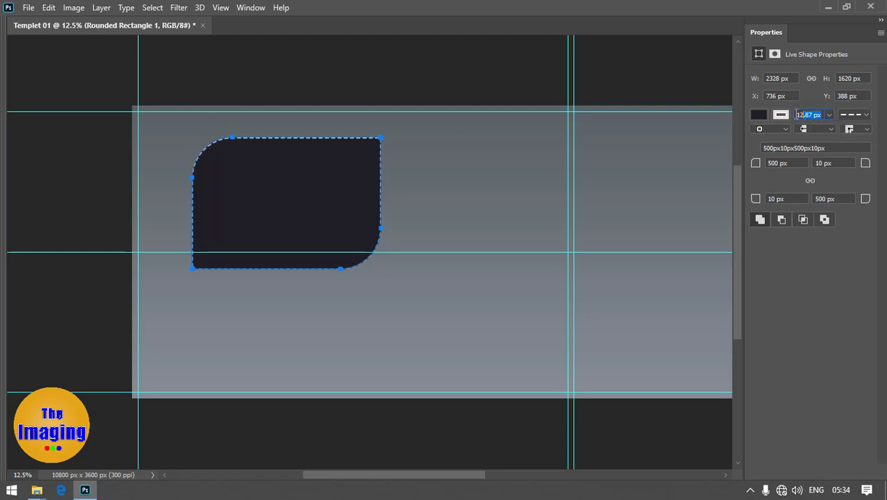
type("15")
key("Return")
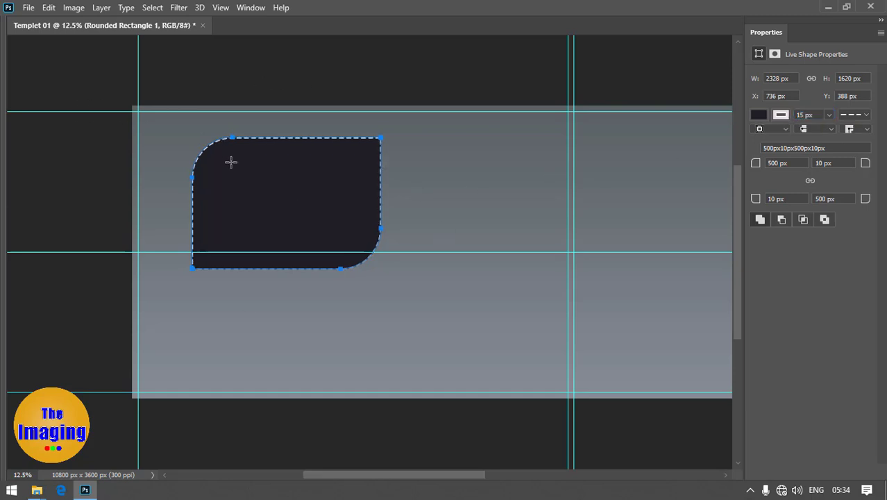
mouse_move(289, 228)
left_mouse_down()
mouse_move(326, 236)
mouse_move(238, 215)
left_mouse_up()
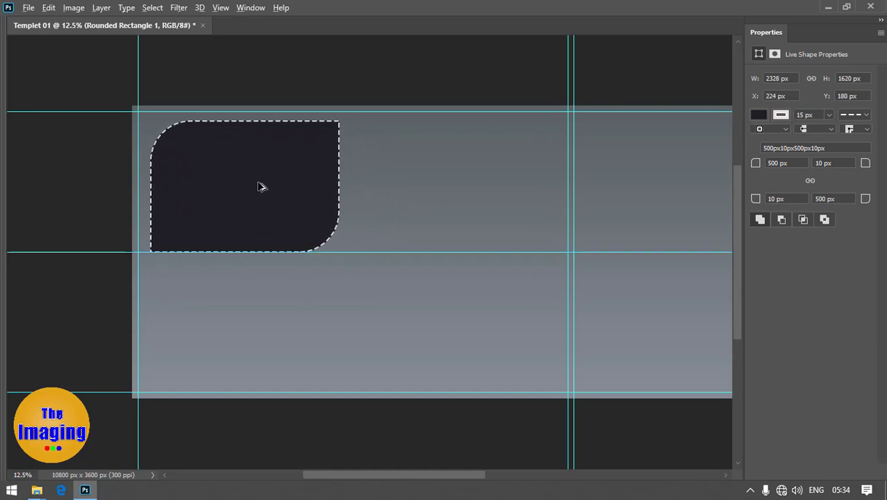
left_click_drag(250, 171, 250, 311)
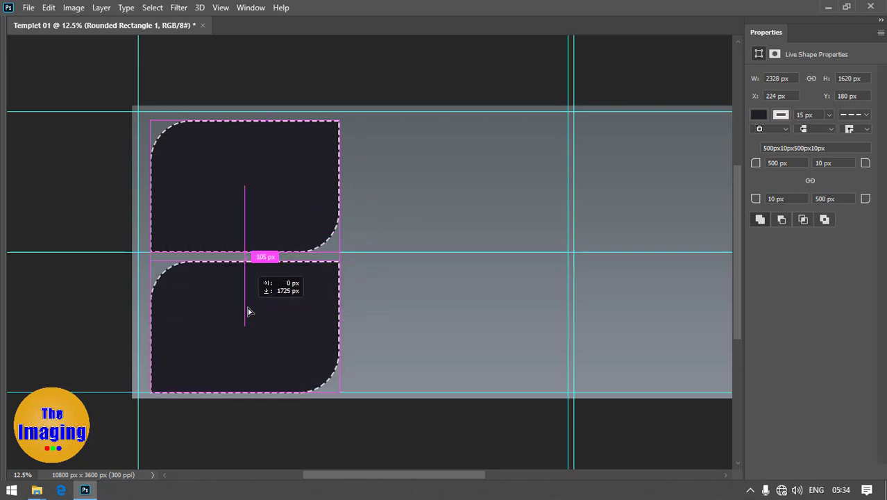
Make the copy's top-left corner square and top-right 500 px, then reselect the copy layer.
left_click(781, 163)
type("0")
key("Tab")
type("500")
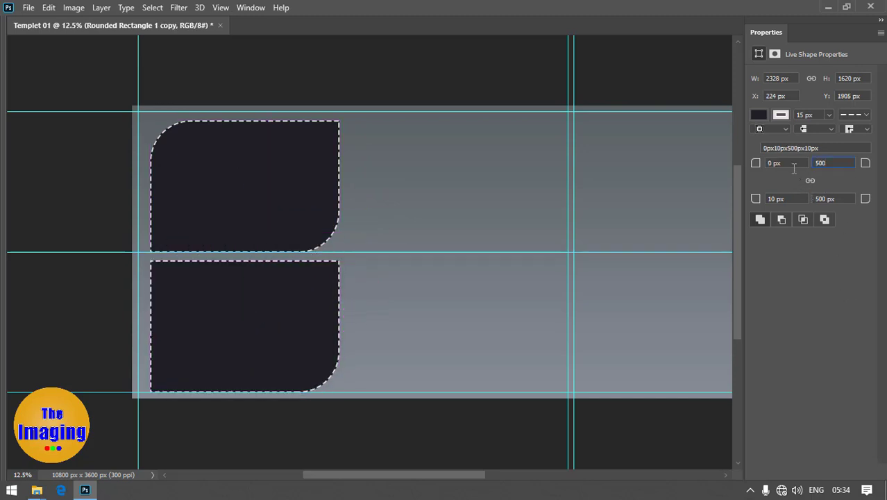
key("Return")
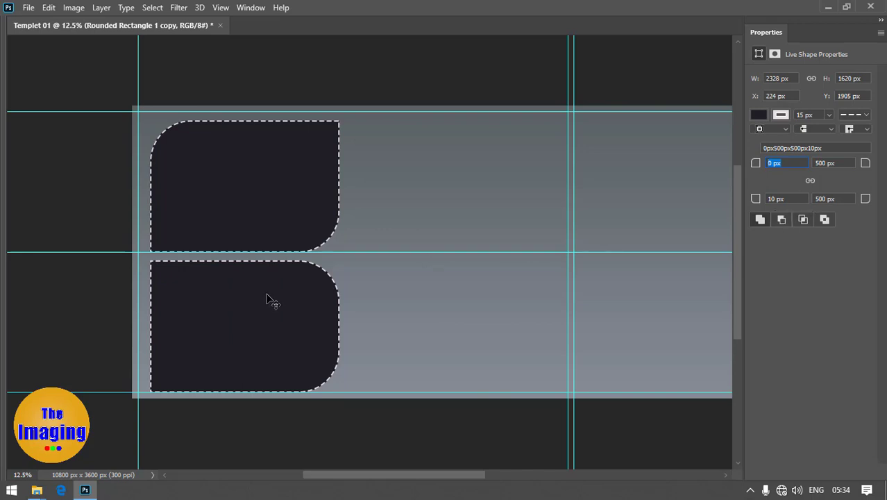
right_click(296, 319)
left_click(299, 324)
left_click_drag(264, 320, 468, 234)
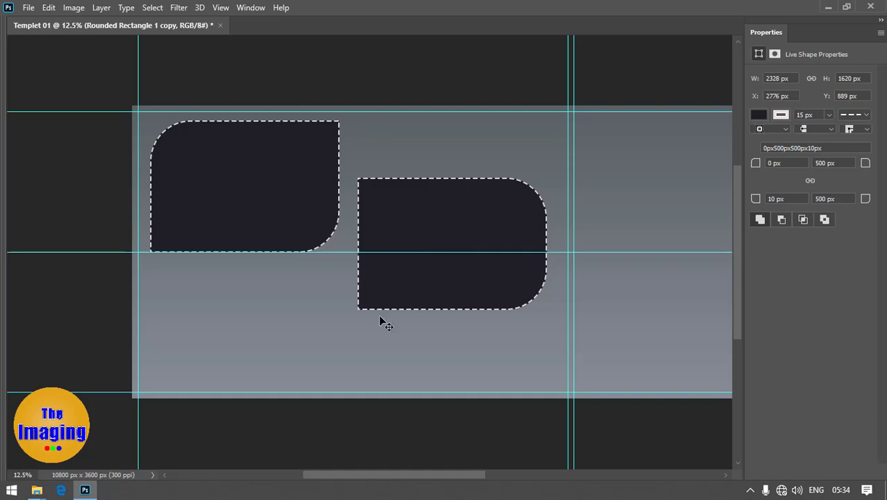
mouse_move(493, 206)
left_mouse_down()
mouse_move(259, 305)
mouse_move(290, 296)
left_mouse_up()
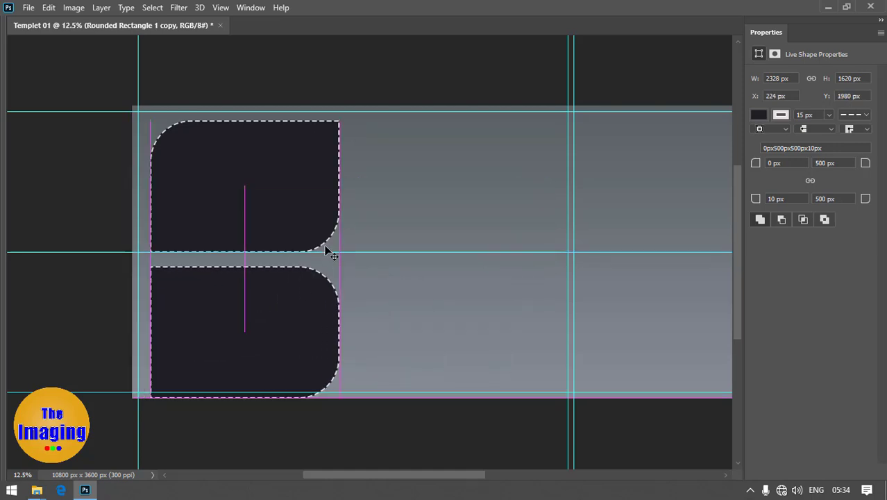
right_click(276, 179)
left_click(299, 183)
left_click(286, 311)
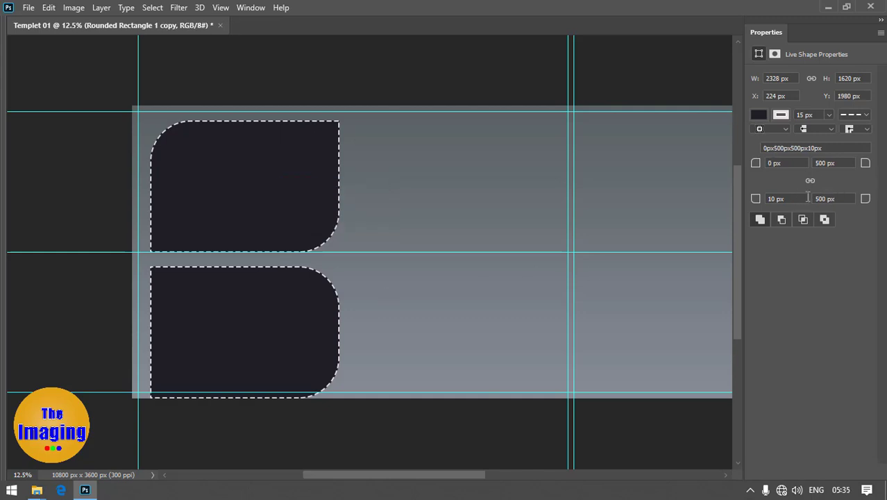
Square the copy's bottom-right corner, round bottom-left 500 px, and place it under the upper panel.
left_click(838, 198)
type("0")
left_click(792, 198)
type("500")
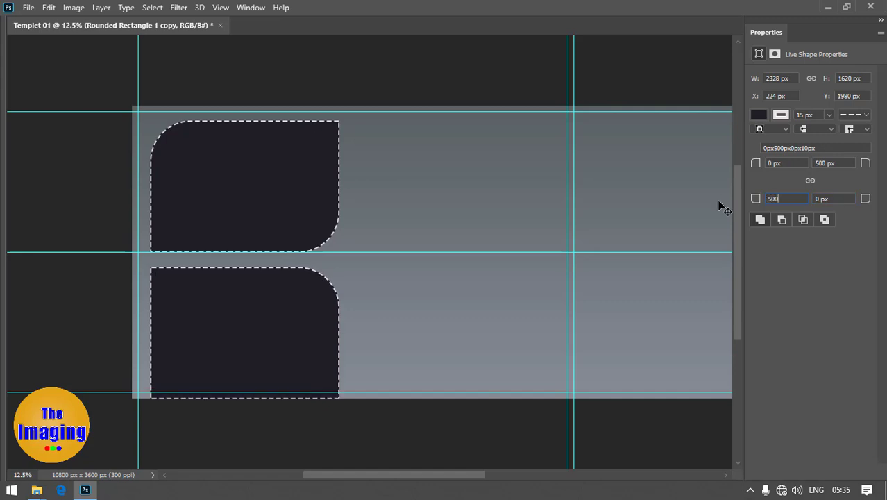
key("Return")
left_click_drag(253, 311, 262, 282)
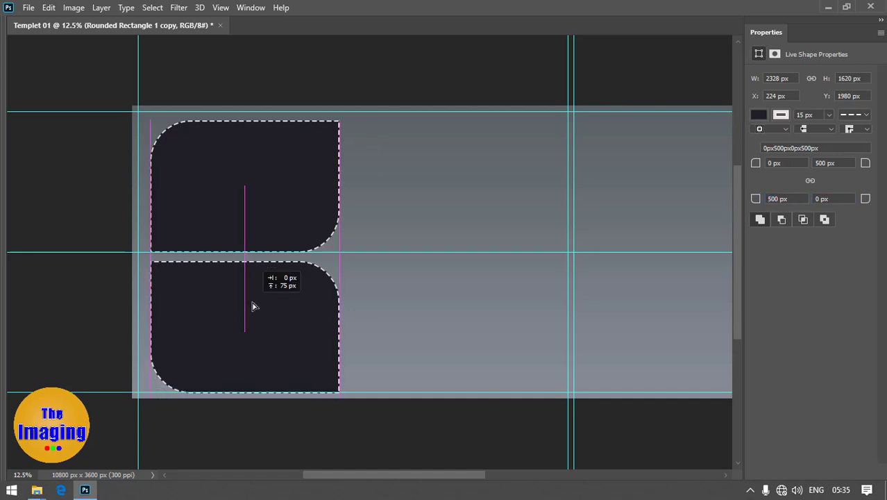
left_click(285, 205, "shift")
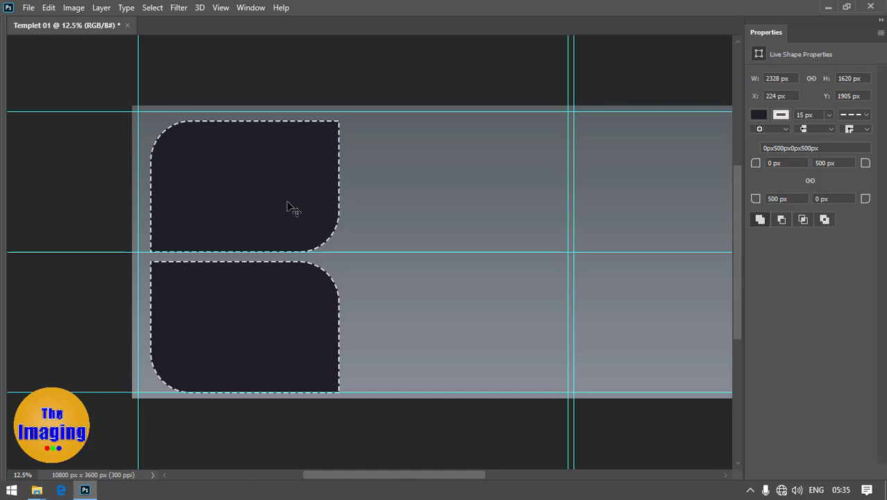
Make a full-height 1408×3600 px rectangular selection right of the panels and restore the panels.
left_click_drag(404, 104, 517, 396)
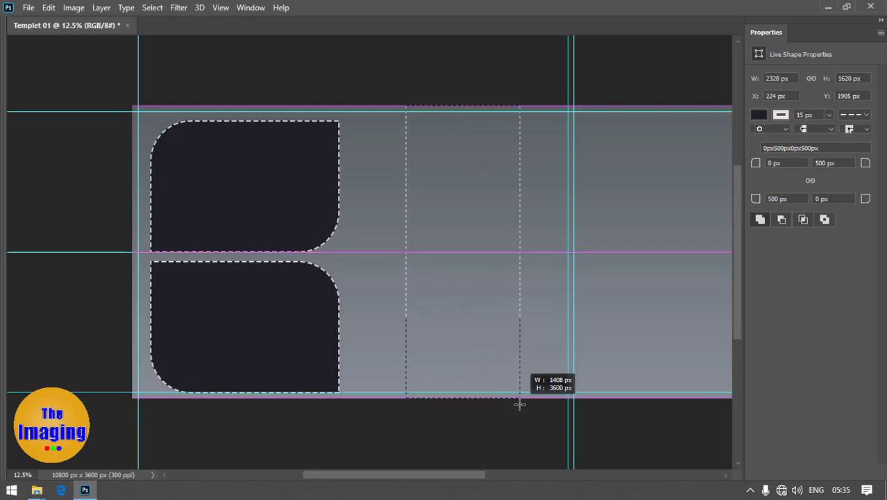
key("Escape")
key("Tab")
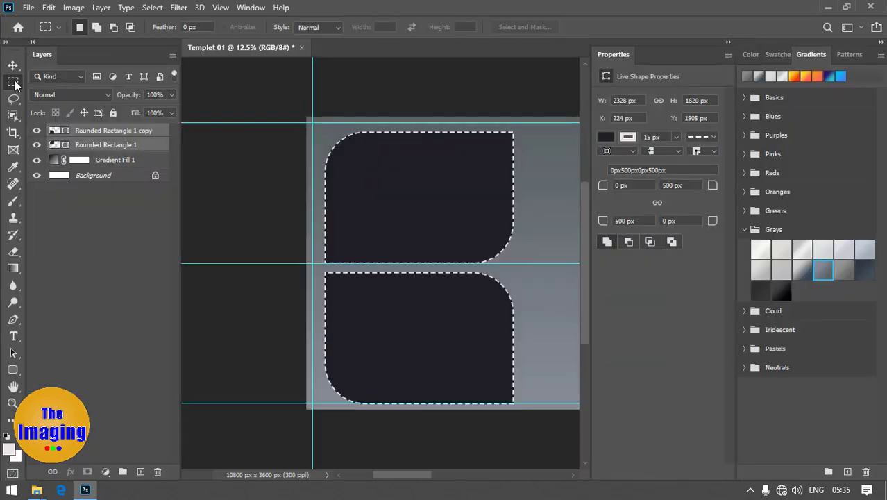
Add a new empty layer named Strip at the top of the layer stack.
left_click_drag(428, 242, 238, 257)
left_click_drag(403, 265, 571, 313)
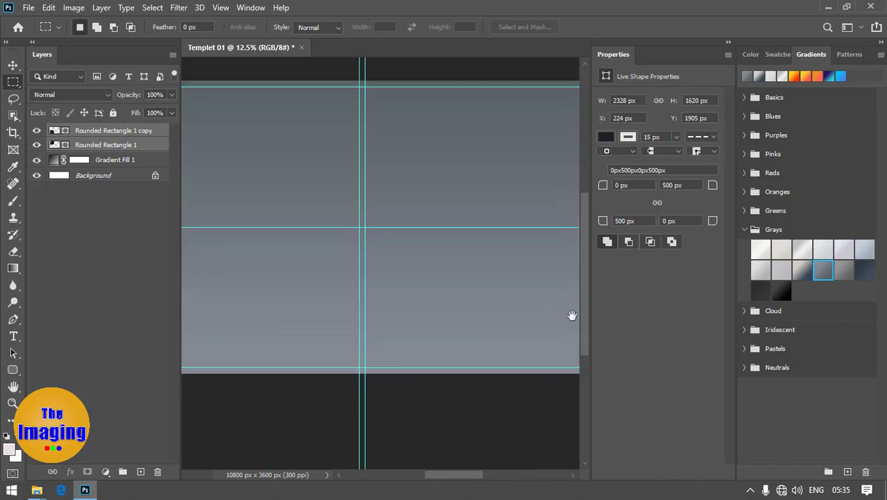
left_click_drag(441, 287, 450, 286)
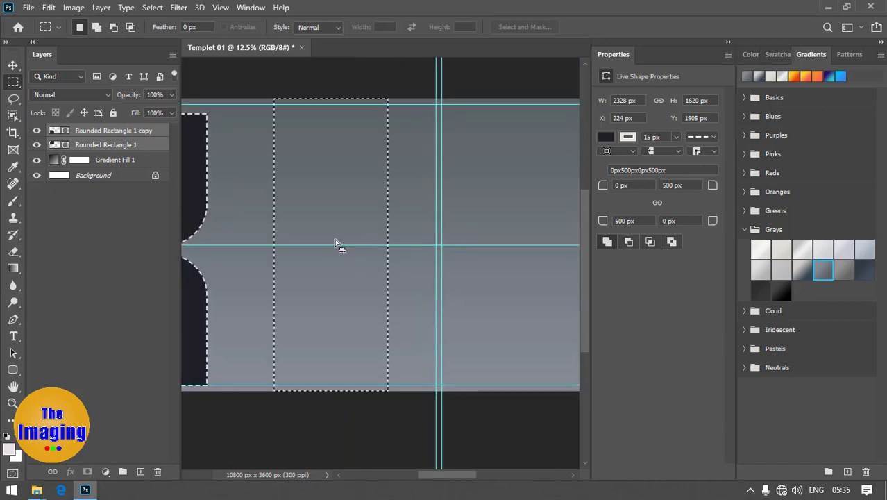
key("ctrl+shift+n")
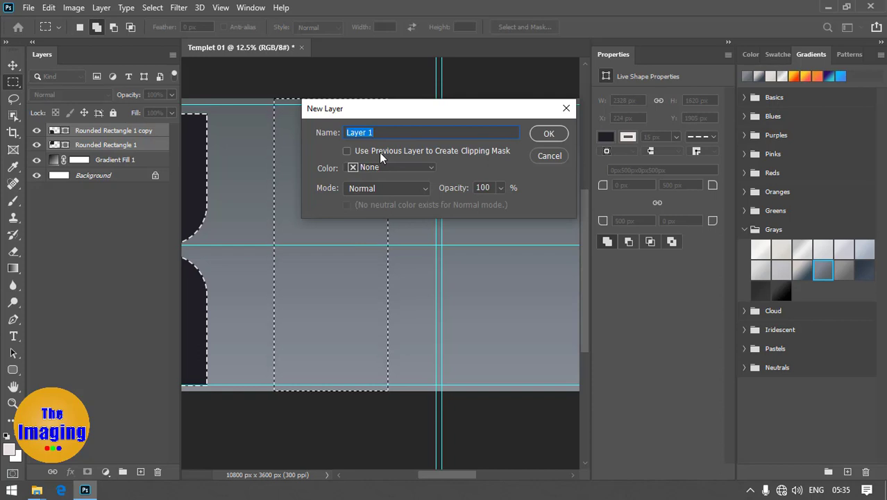
type("St")
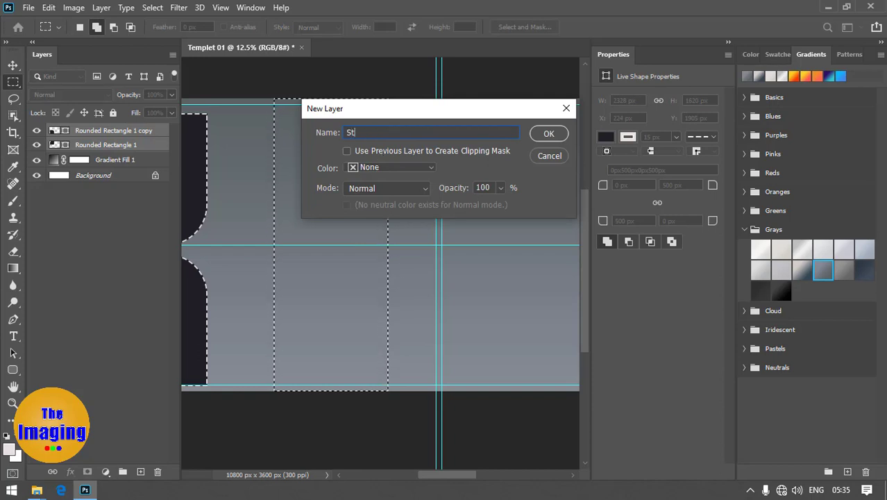
type("rip")
key("Return")
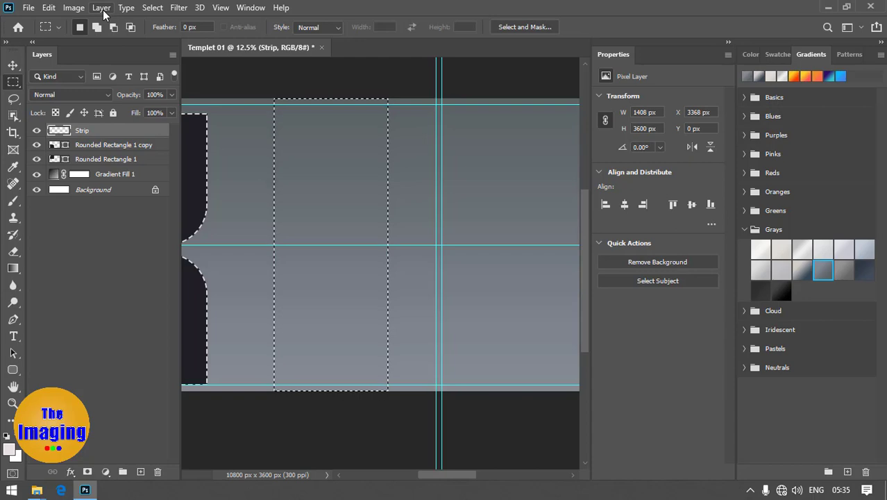
Fill the strip selection on the Strip layer with solid white (ffffff) via Edit > Fill.
left_click(49, 8)
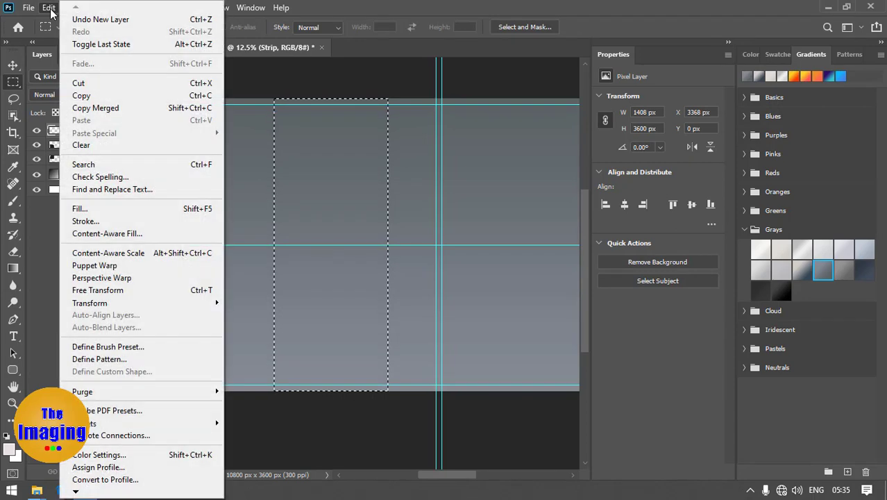
left_click(142, 208)
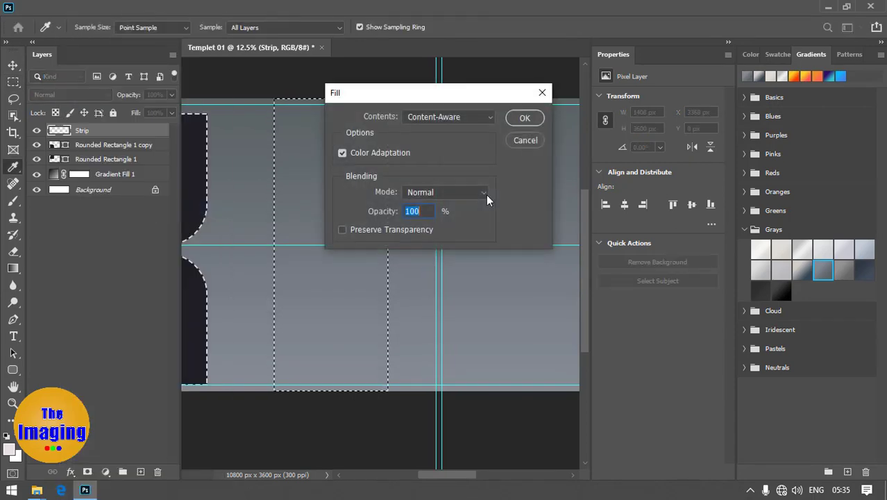
left_click_drag(467, 105, 637, 105)
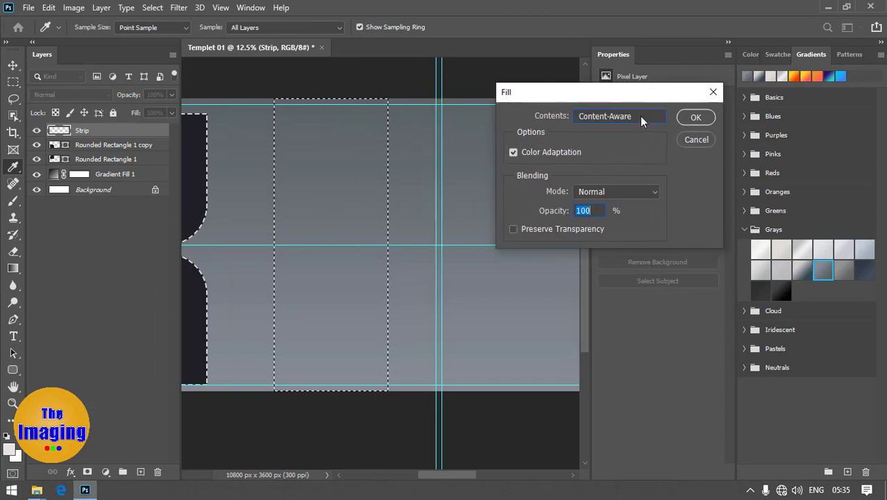
left_click(640, 116)
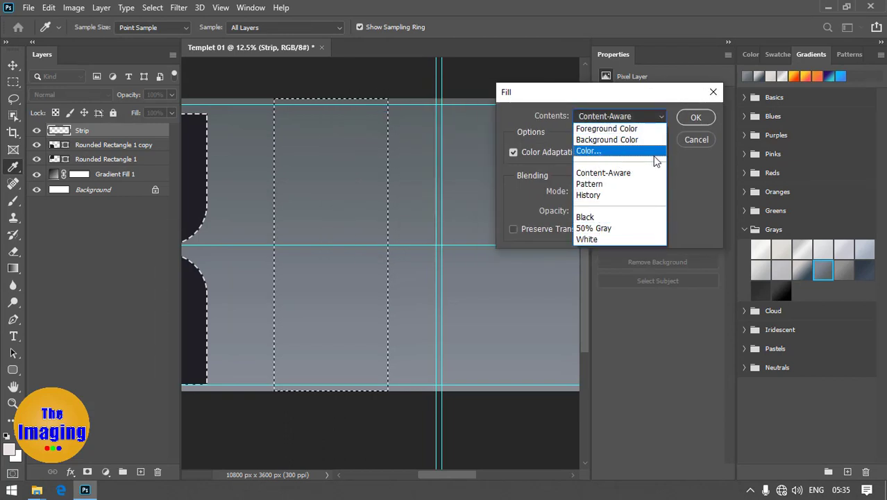
left_click(672, 180)
left_click(632, 119)
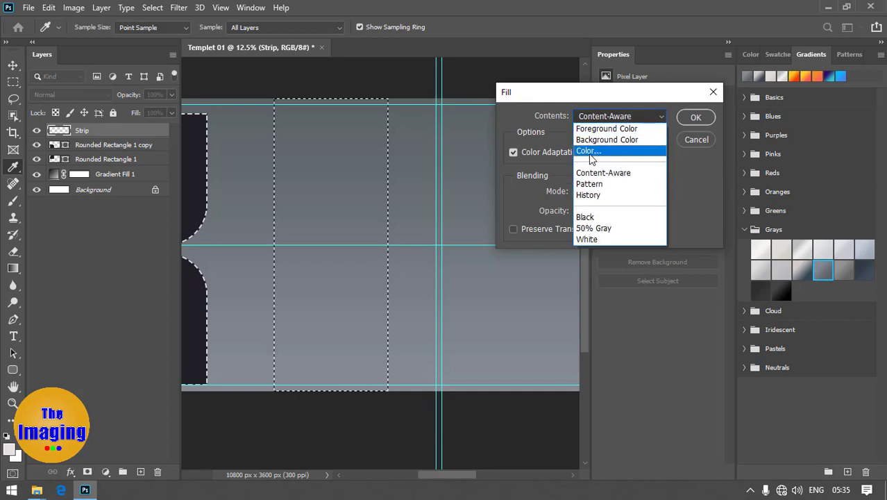
left_click(600, 161)
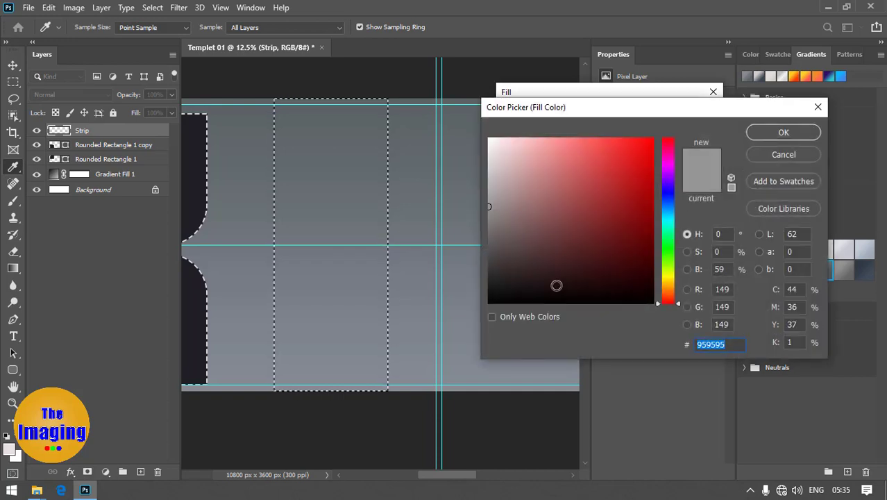
left_click(489, 138)
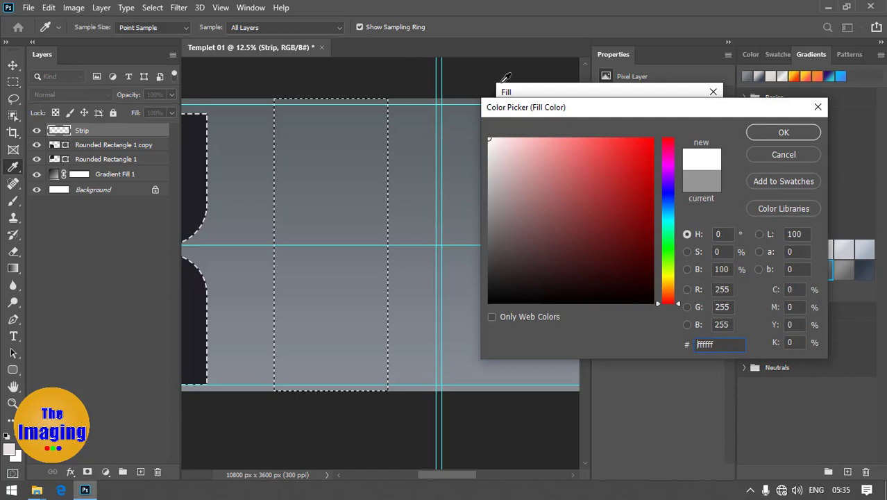
left_click(788, 137)
left_click(694, 117)
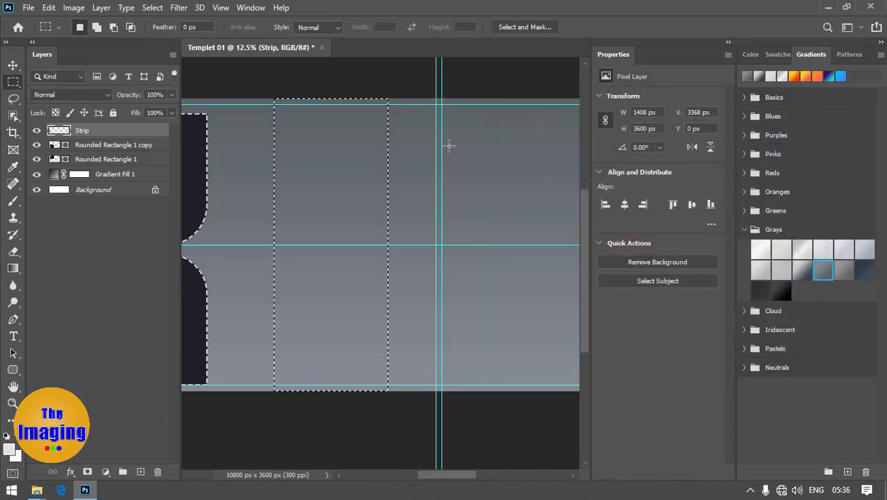
key("v")
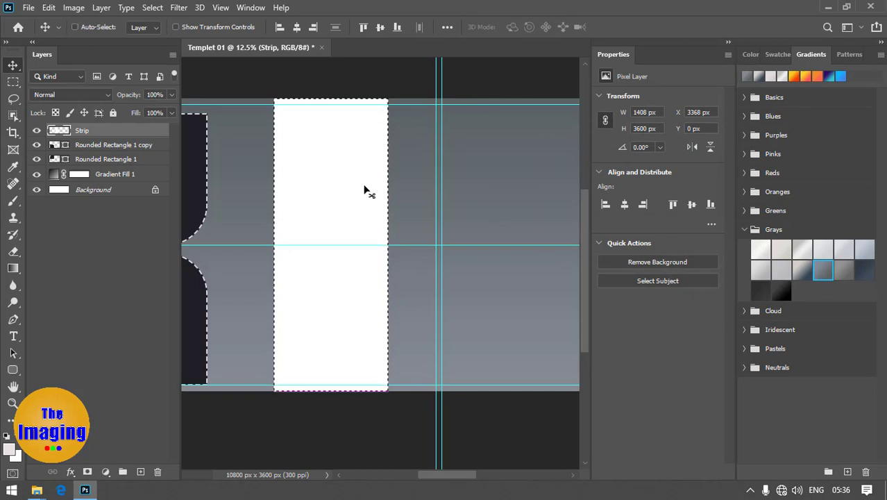
Deselect and slide the white strip left to X 684 px, keeping Strip active.
key("ctrl+d")
left_click_drag(299, 249, 505, 229)
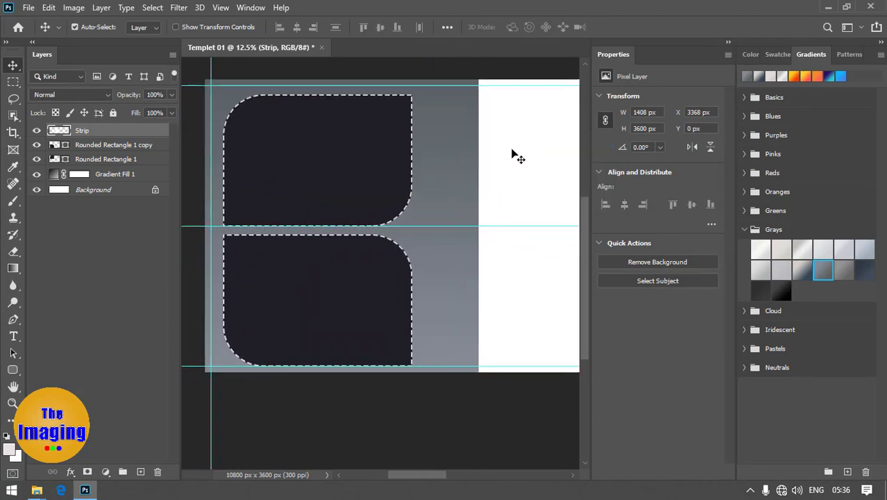
left_click_drag(511, 153, 321, 148)
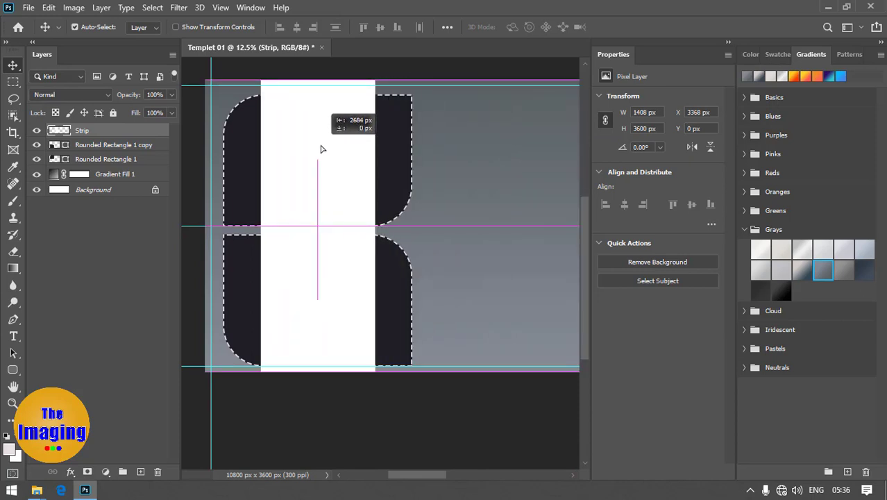
right_click(317, 158)
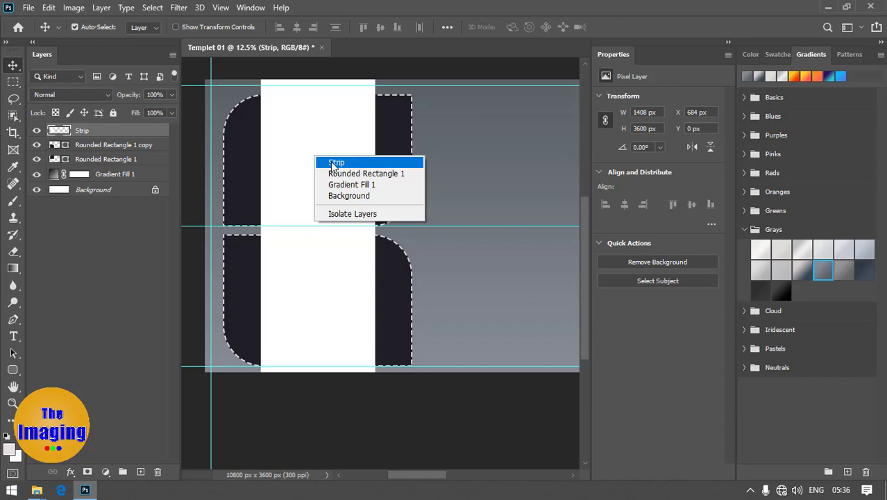
left_click(334, 164)
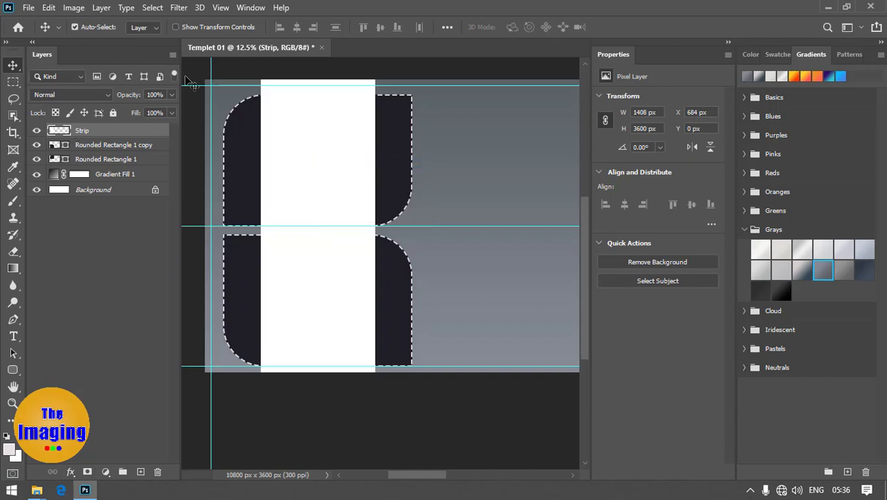
Set the Layers panel to show the largest layer thumbnails.
left_click(172, 55)
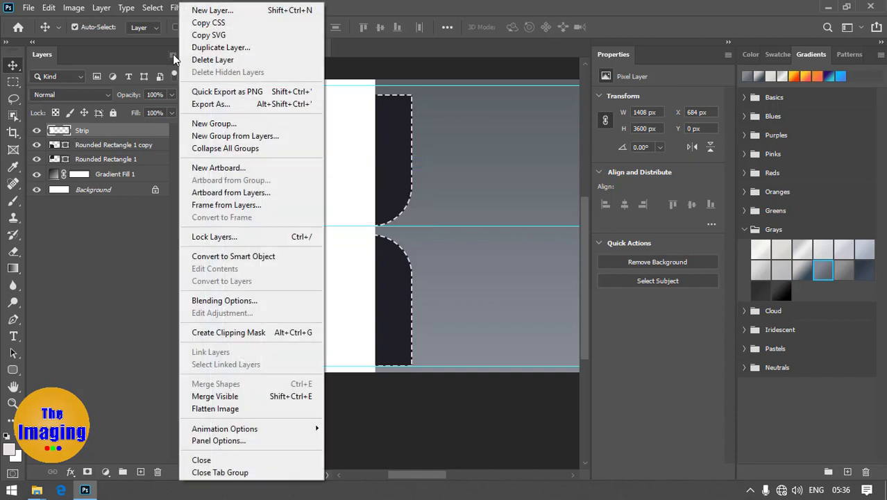
left_click(240, 440)
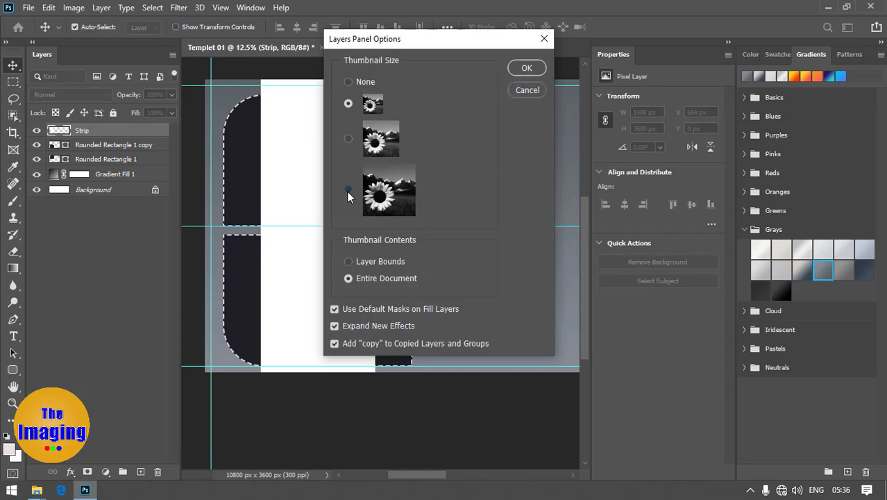
left_click(348, 190)
left_click(526, 68)
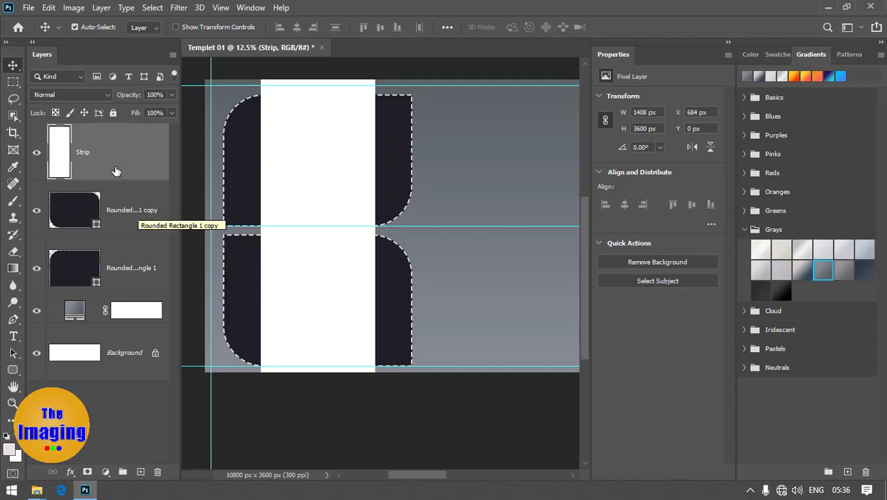
Move the Strip layer below both rounded rectangle layers.
mouse_move(124, 152)
left_mouse_down()
mouse_move(122, 287)
mouse_move(138, 272)
left_mouse_up()
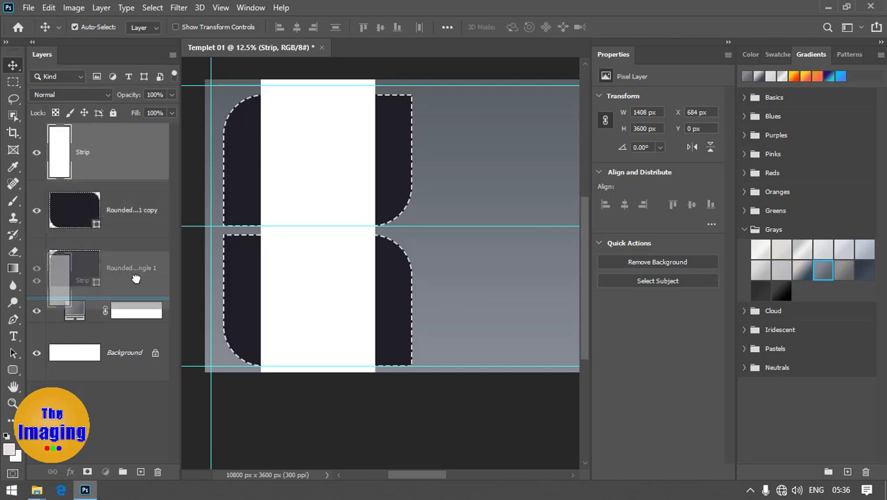
left_click_drag(139, 272, 136, 279)
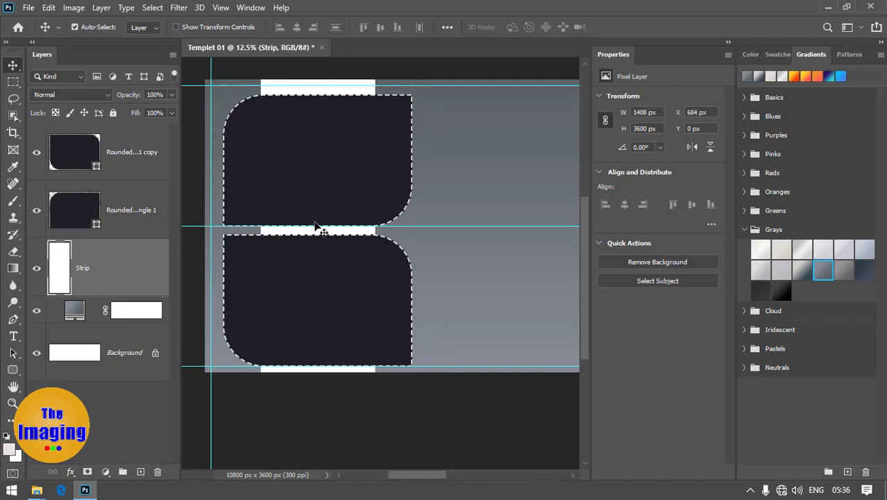
left_click_drag(408, 283, 338, 287)
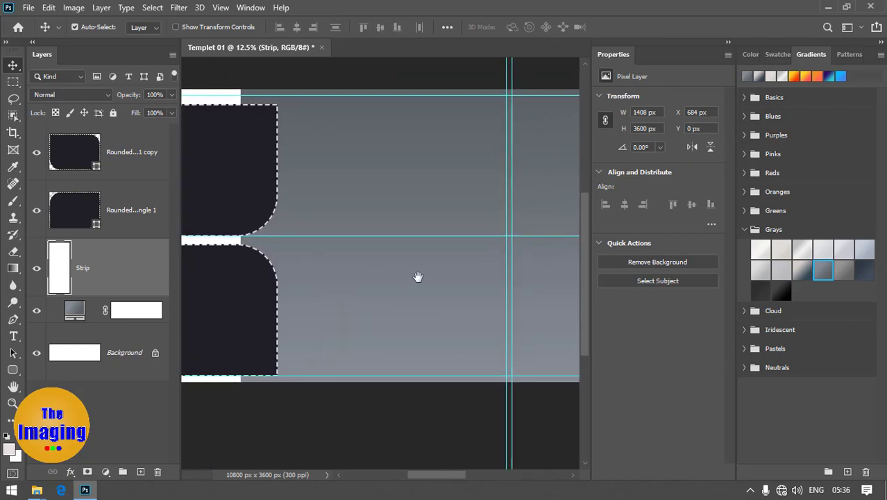
left_click_drag(418, 277, 436, 268)
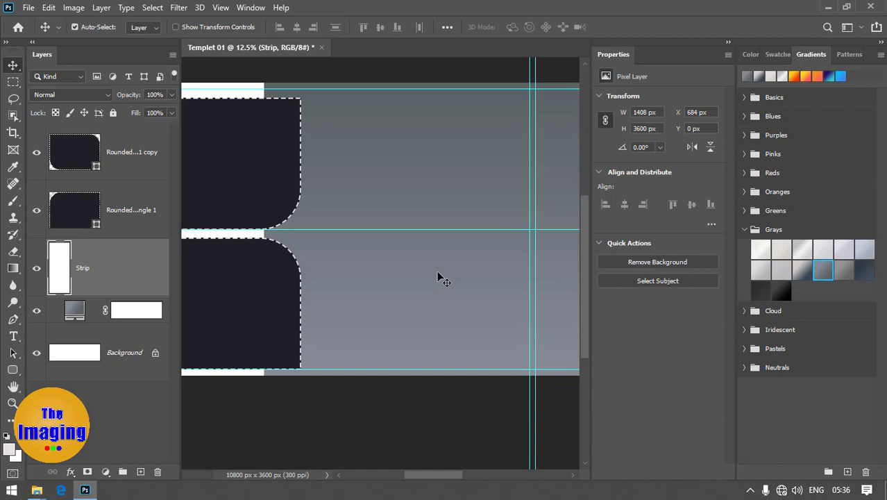
Draw a tall dark rectangle to the right of the rounded panels.
left_click(12, 369)
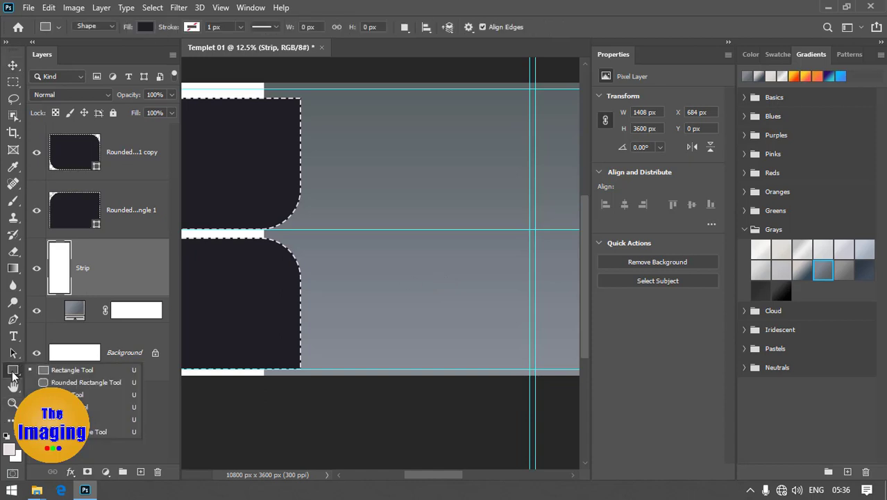
left_click(91, 370)
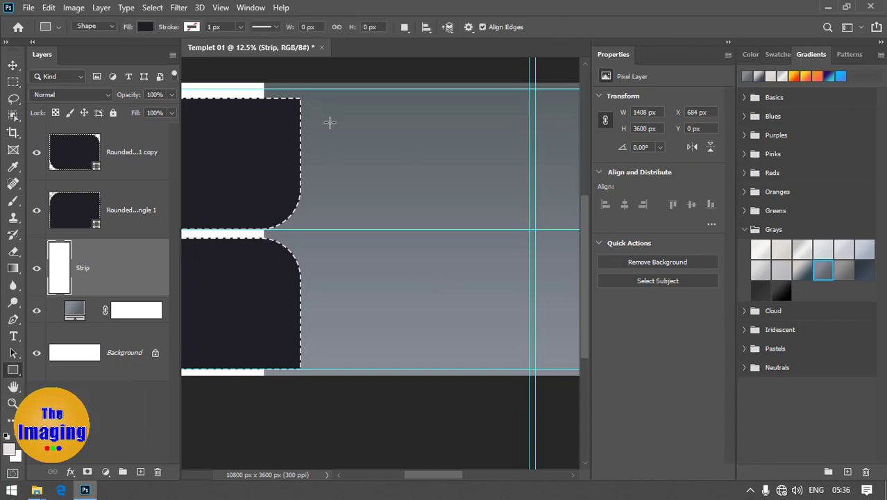
left_click_drag(313, 99, 522, 367)
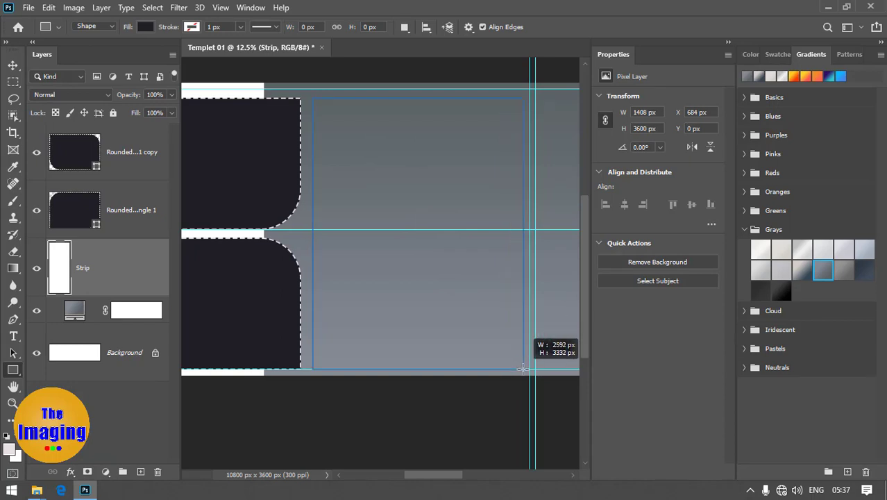
left_click_drag(523, 368, 522, 361)
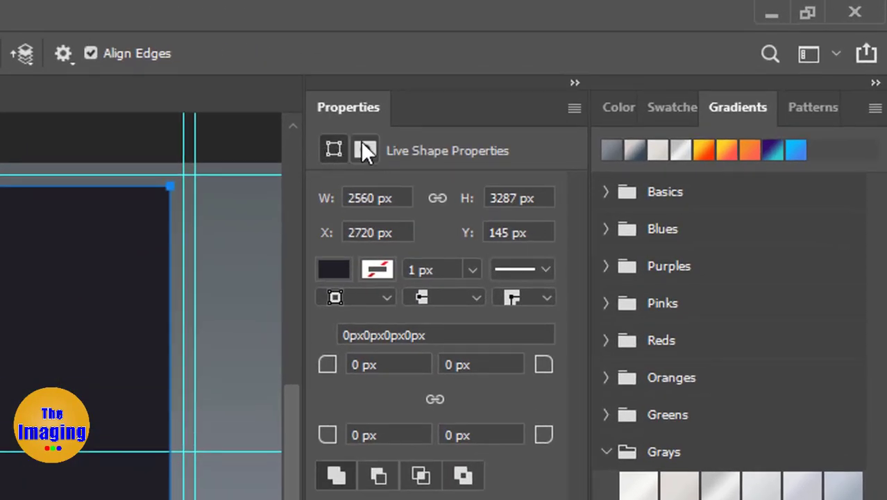
Feather the rectangle's mask to about 129.5 px and nudge it slightly down.
left_click(362, 147)
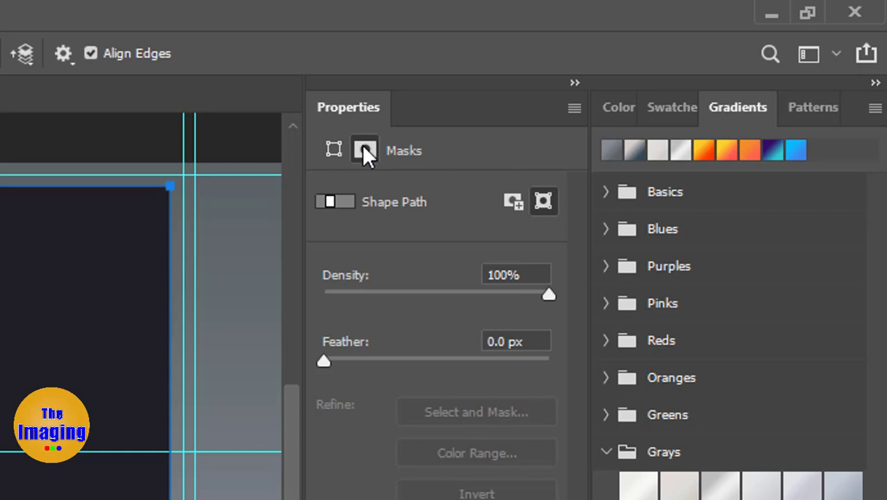
left_click_drag(329, 363, 371, 359)
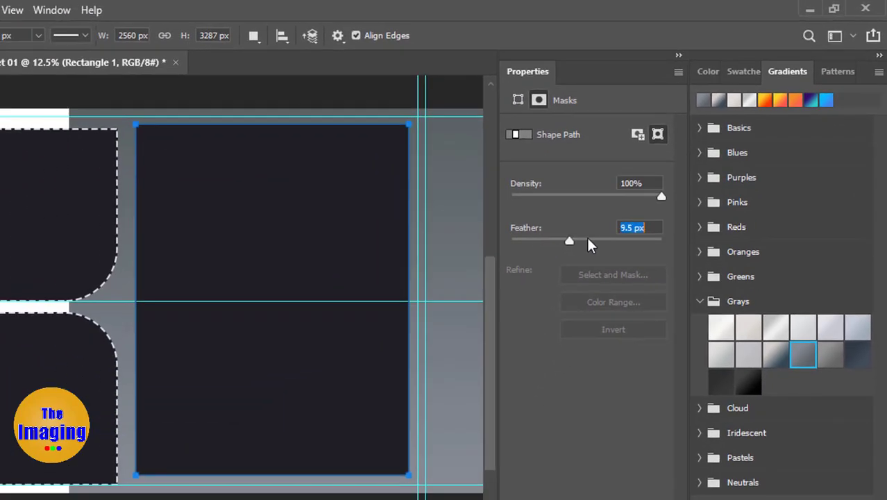
left_click_drag(545, 239, 693, 239)
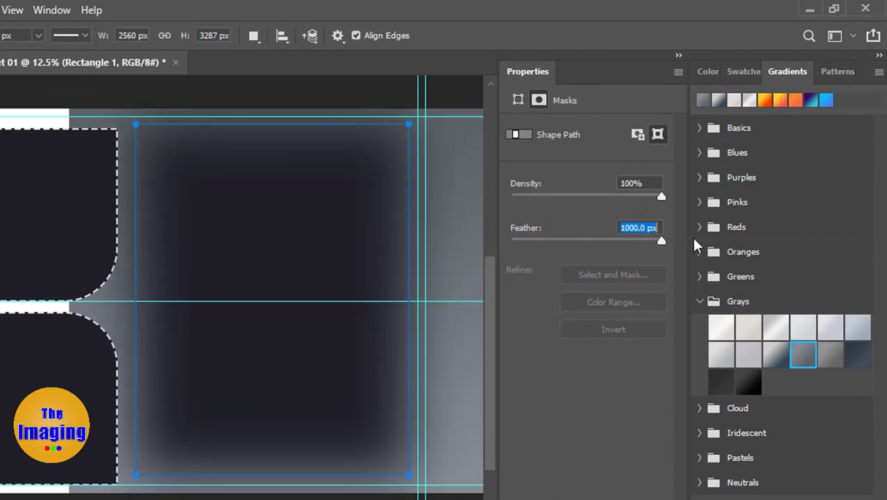
left_click(286, 236)
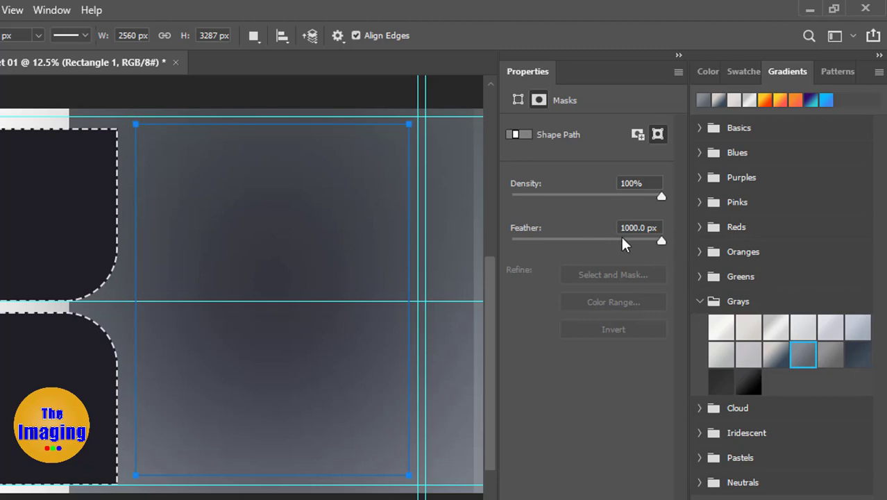
mouse_move(613, 237)
left_mouse_down()
mouse_move(606, 237)
mouse_move(614, 237)
left_mouse_up()
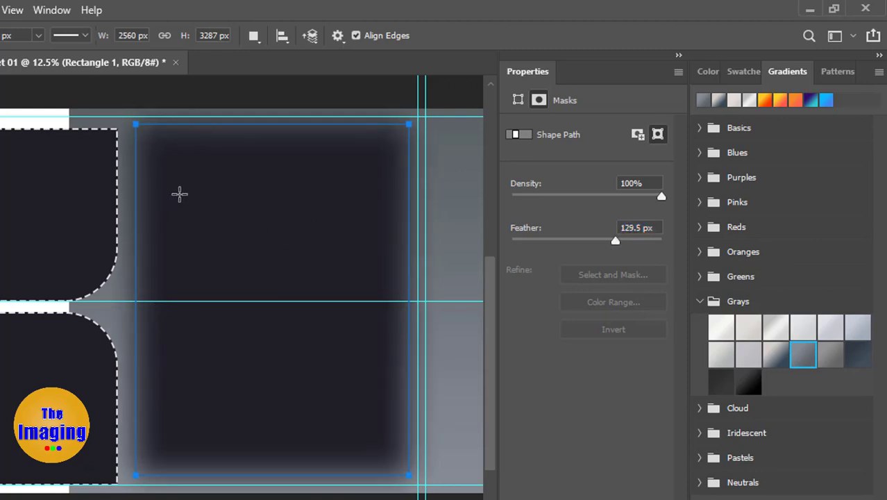
key("v")
left_click_drag(444, 170, 445, 173)
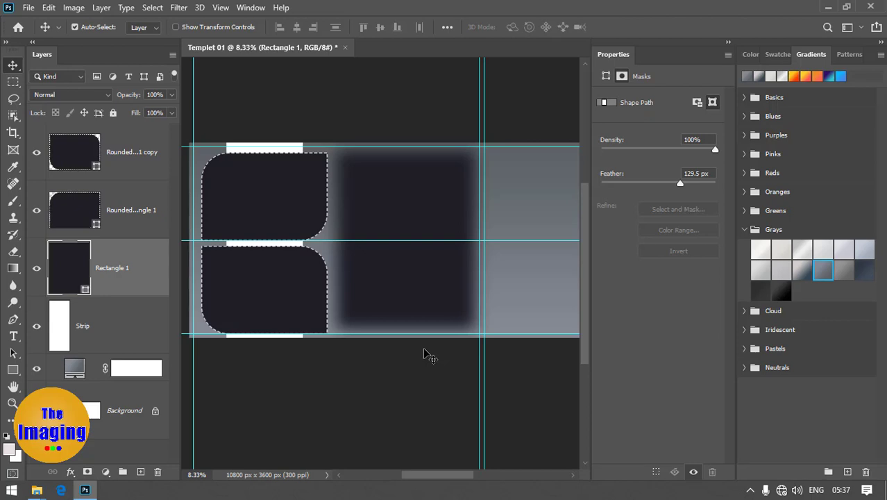
Hide the workspace panels and zoom the canvas to 12.5%.
key("Tab")
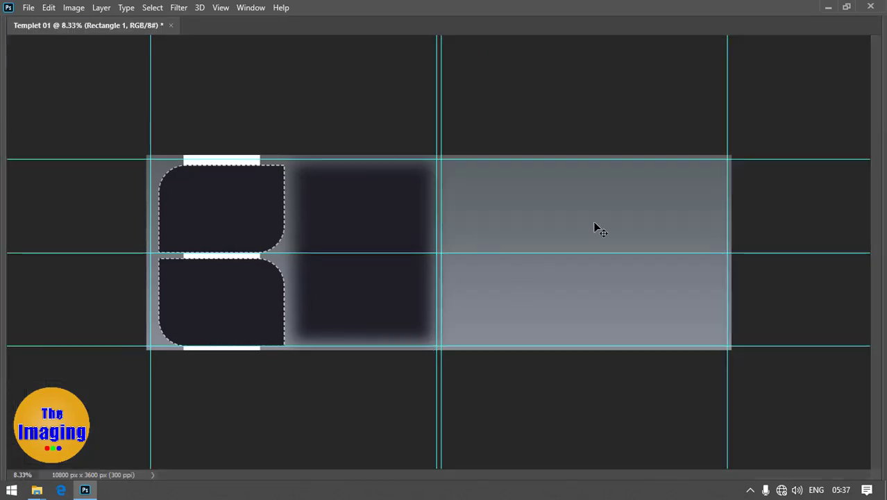
key("ctrl+plus")
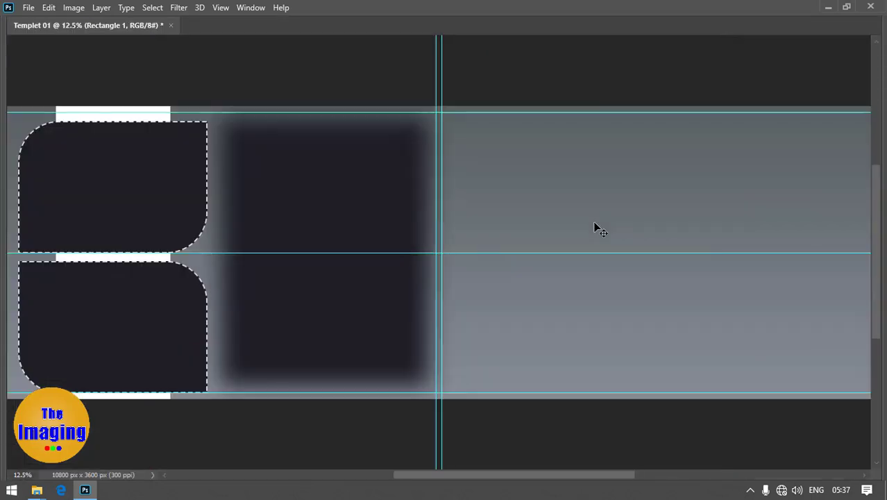
left_click_drag(107, 156, 133, 121)
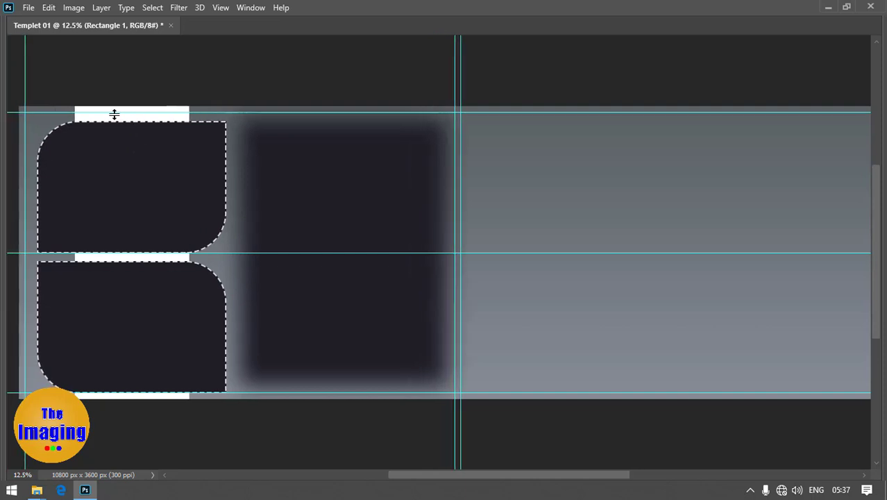
Fade the white Strip layer to 50% opacity so the bars turn light grey.
right_click(105, 106)
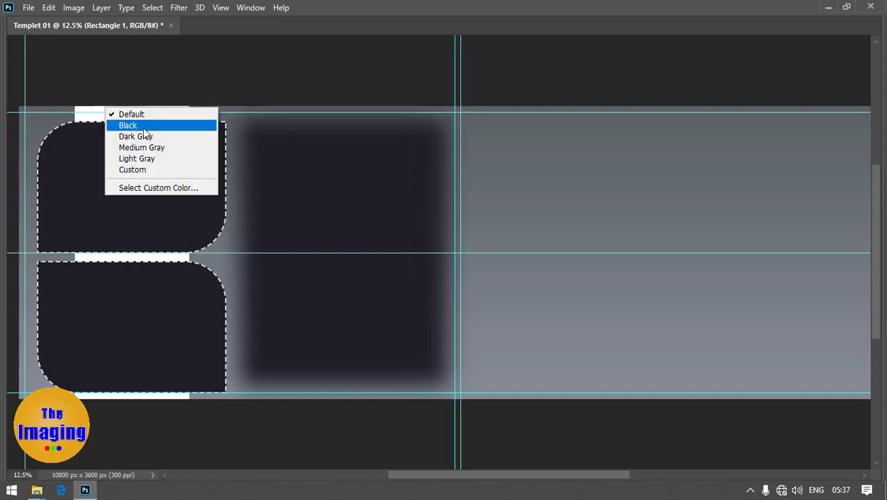
right_click(82, 115)
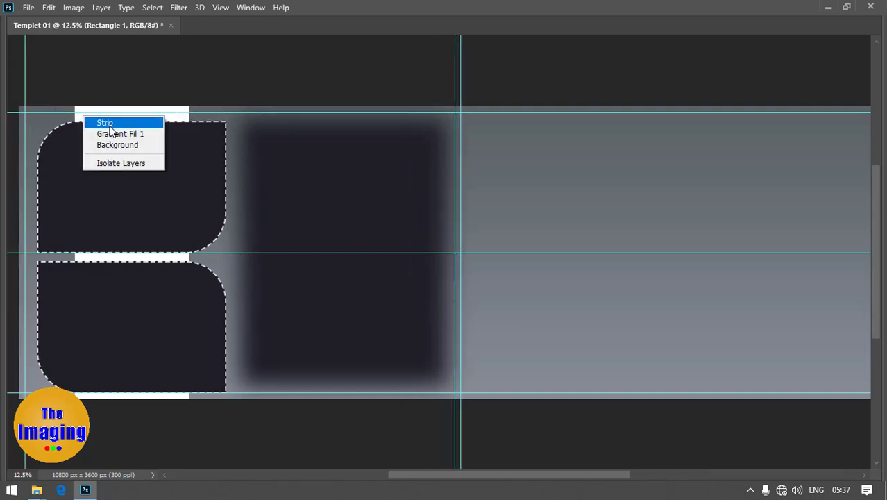
left_click(108, 124)
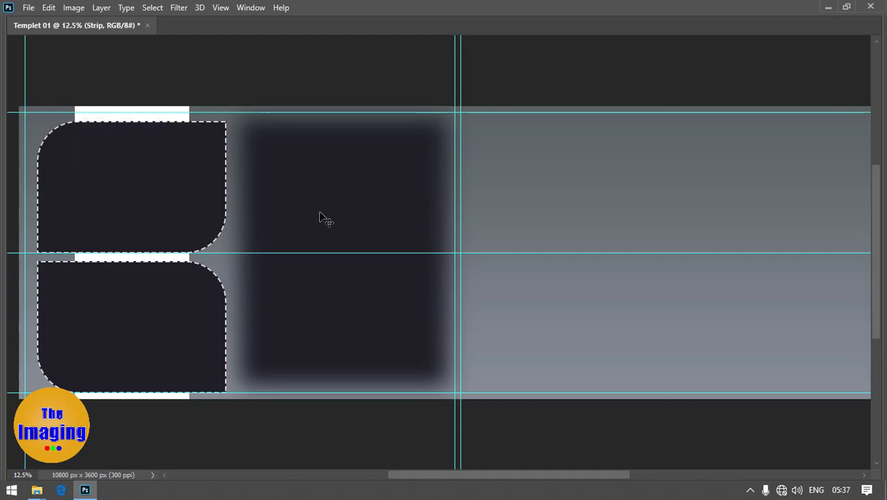
key("5")
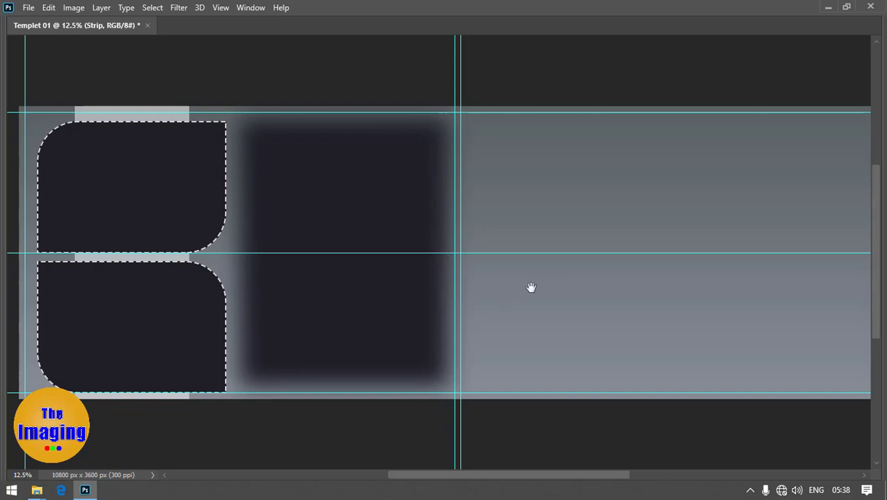
left_click_drag(531, 287, 498, 288)
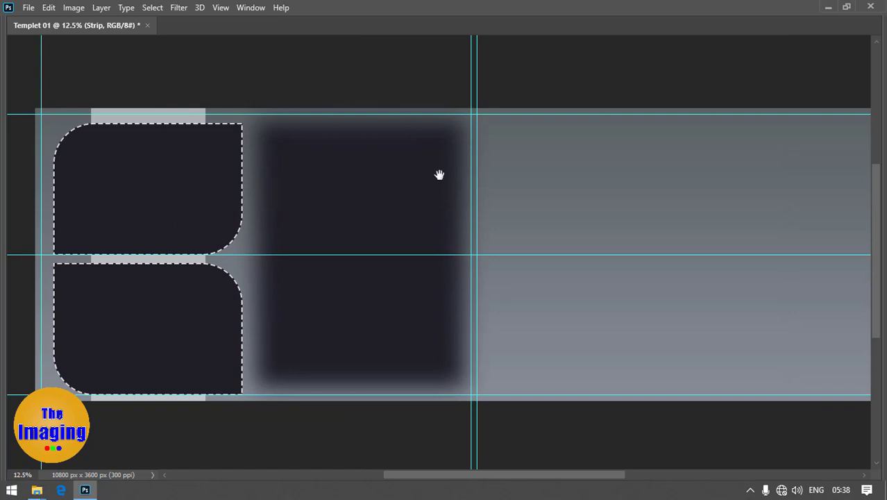
left_click_drag(661, 291, 564, 300)
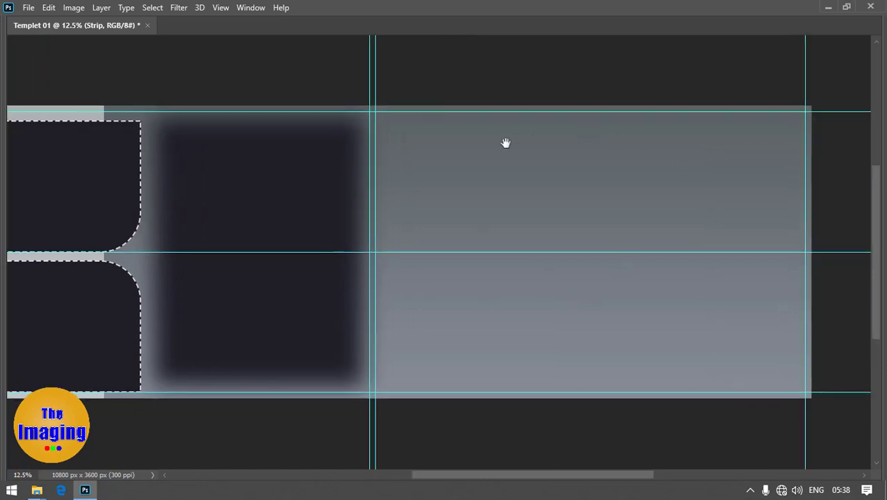
left_click_drag(726, 332, 732, 330)
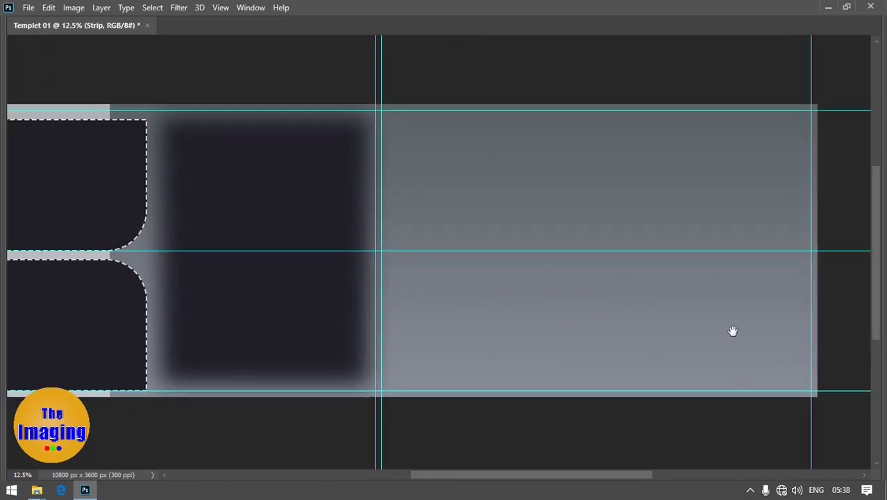
key("alt+Tab")
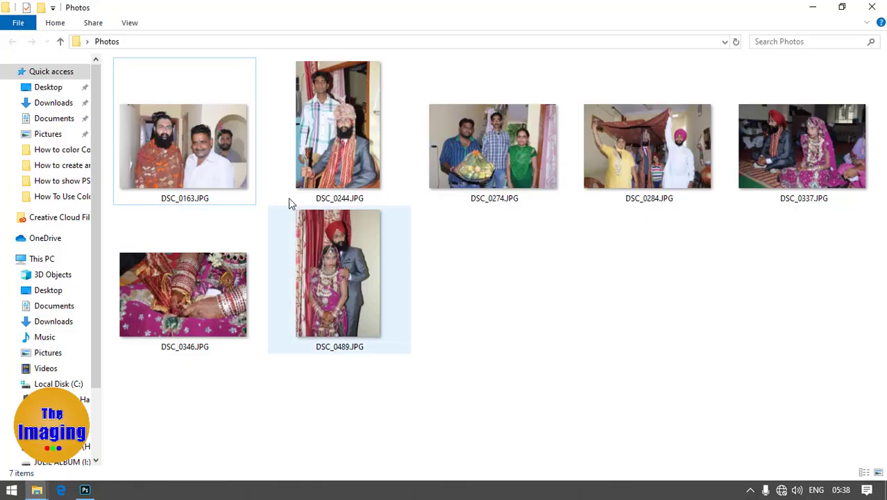
Drag DSC_0163.JPG from the Photos folder into Photoshop.
left_click(193, 158)
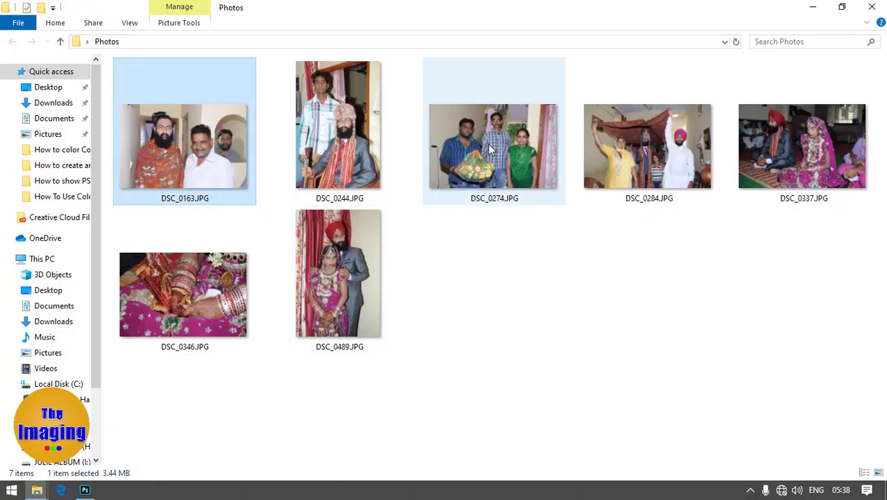
left_click(487, 144, "shift")
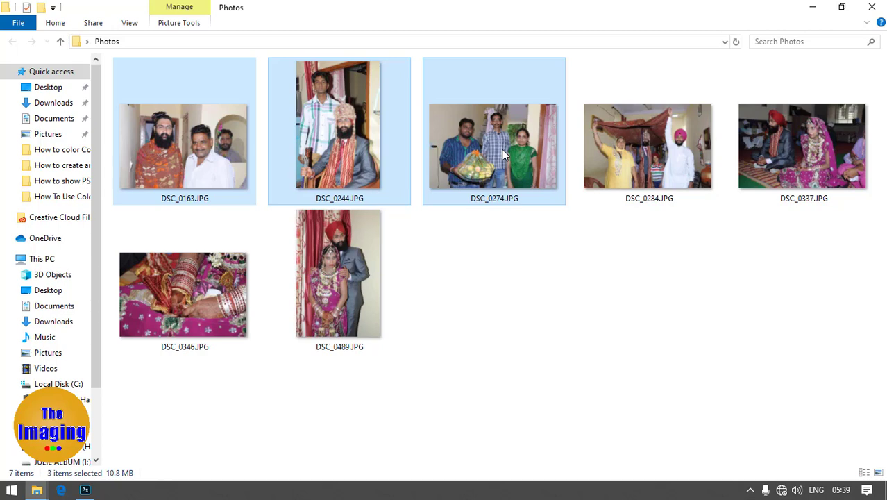
left_click(218, 146)
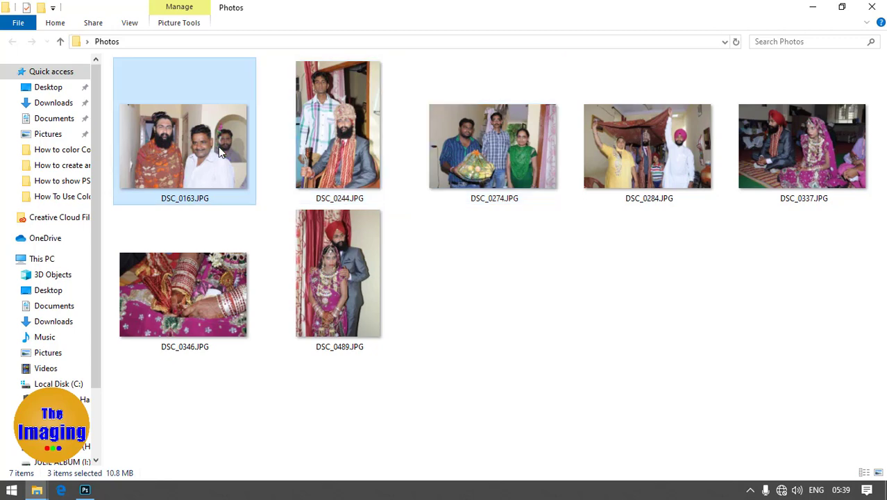
mouse_move(218, 147)
left_mouse_down()
mouse_move(387, 314)
mouse_move(564, 16)
left_mouse_up()
key("alt+Tab")
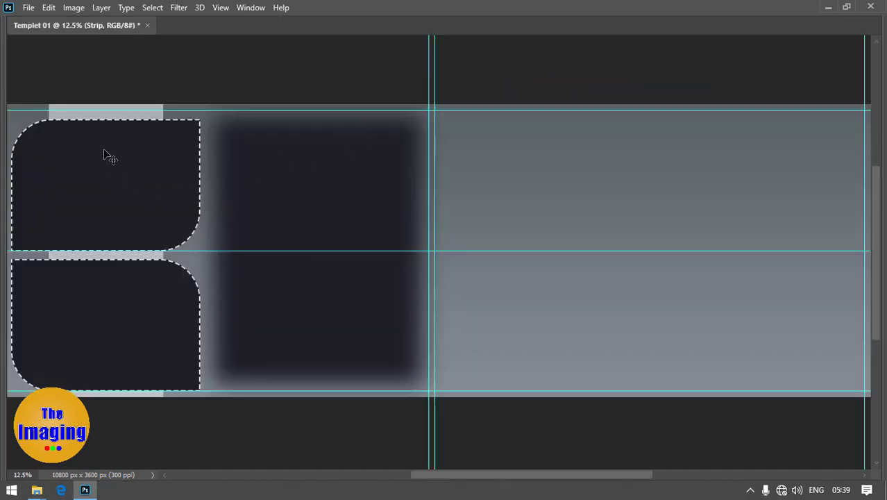
Paste the photo clipped to Rounded Rectangle 1 and fit it in the top-left panel.
right_click(105, 151)
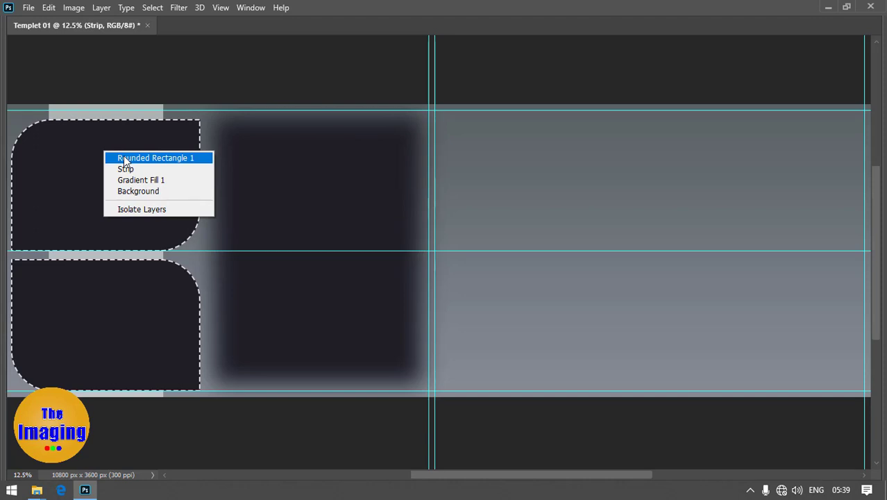
left_click(125, 158)
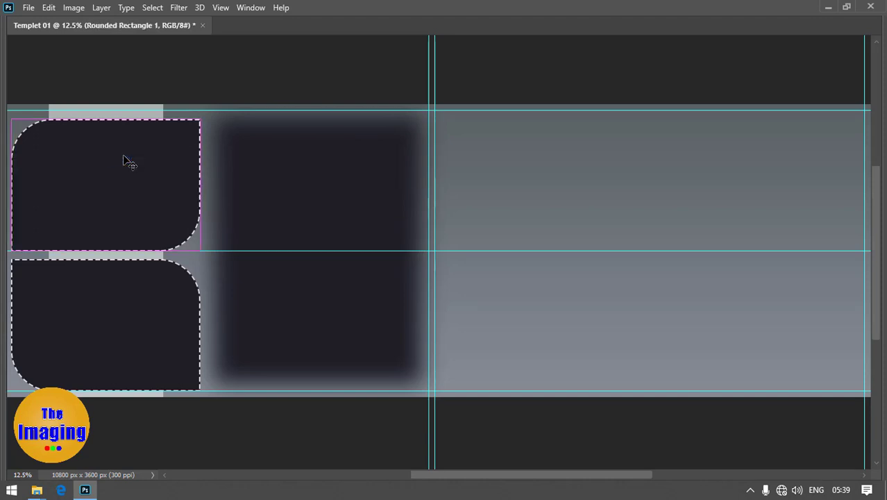
key("ctrl+v")
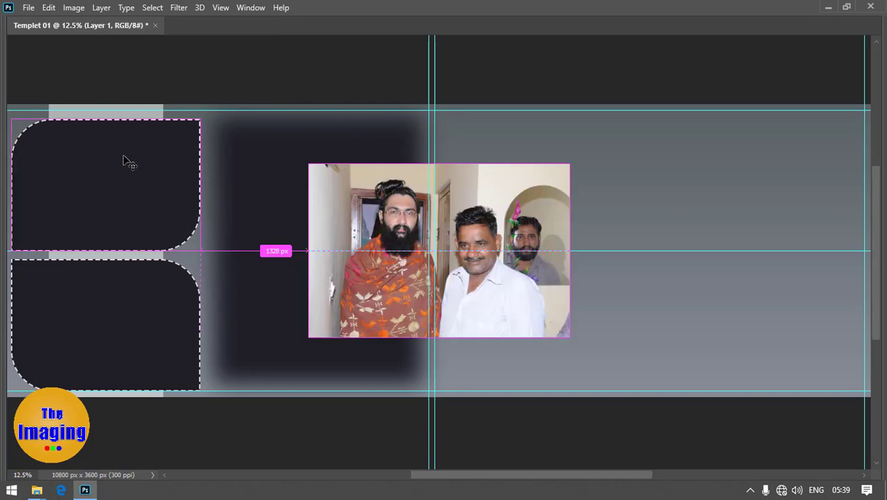
key("ctrl+alt+g")
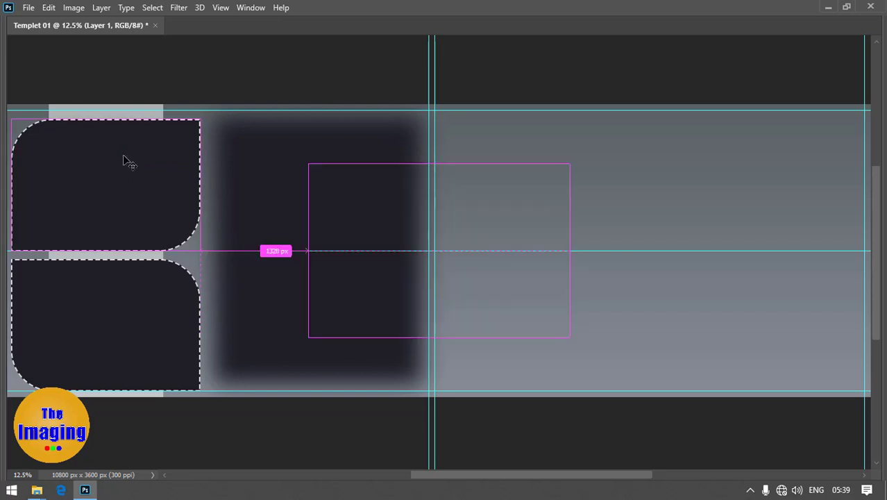
key("ctrl+t")
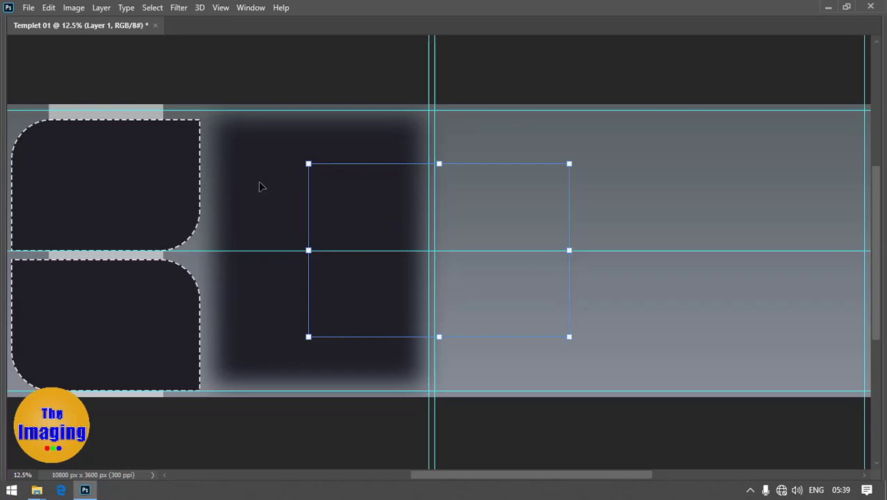
mouse_move(399, 227)
left_mouse_down()
mouse_move(139, 162)
mouse_move(64, 161)
left_mouse_up()
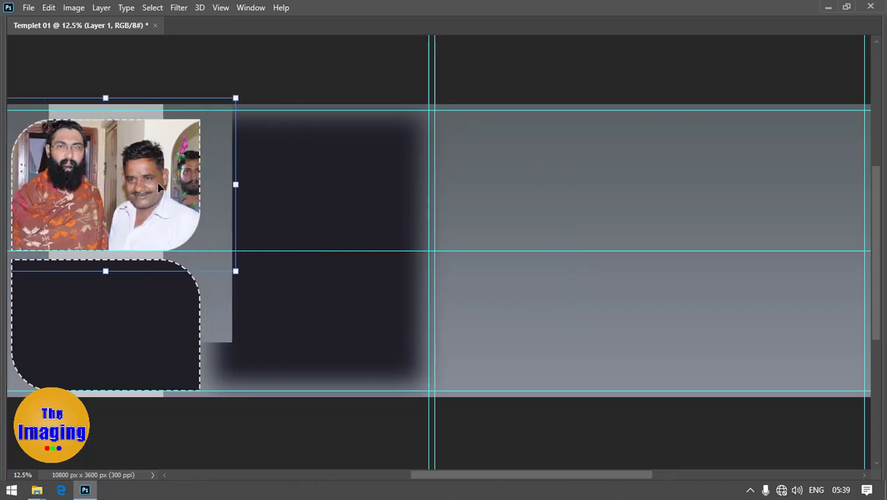
left_click_drag(157, 182, 162, 185)
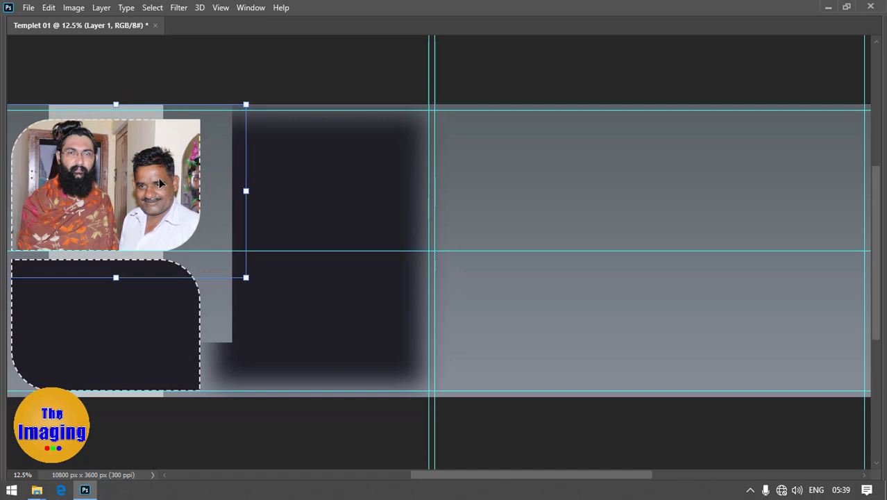
key("Return")
Target the lower rounded frame, then open, copy and close photo DSC_0274.
right_click(125, 292)
left_click(139, 298)
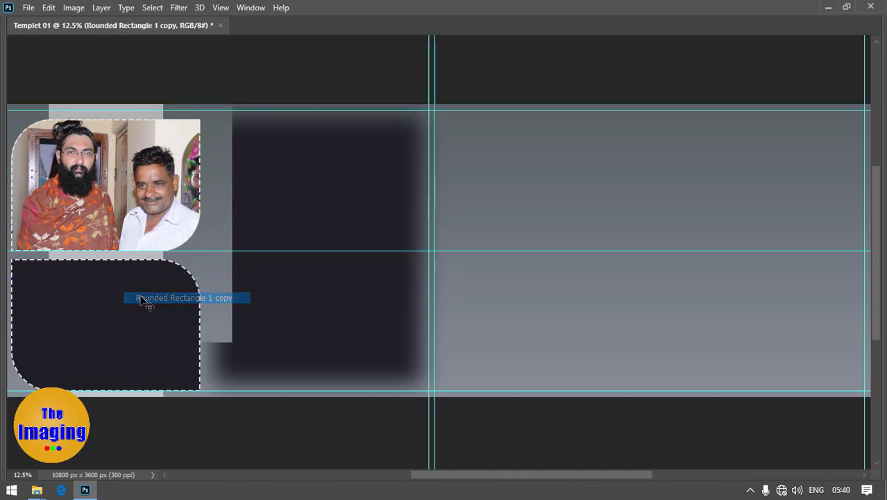
key("alt+Tab")
mouse_move(494, 139)
left_mouse_down()
mouse_move(494, 372)
mouse_move(546, 23)
left_mouse_up()
key("alt+Tab")
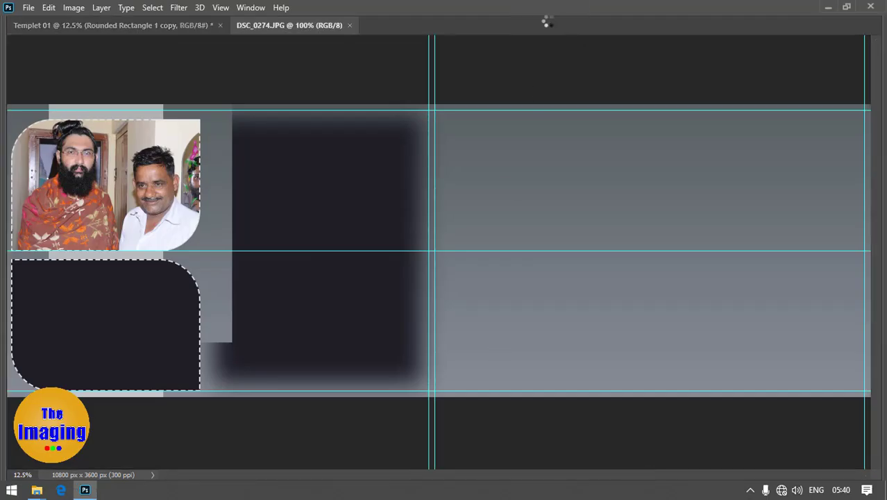
key("ctrl+a")
key("ctrl+c")
key("ctrl+w")
Paste DSC_0274 into the lower rounded panel and scale it to fit.
key("ctrl+shift+alt+v")
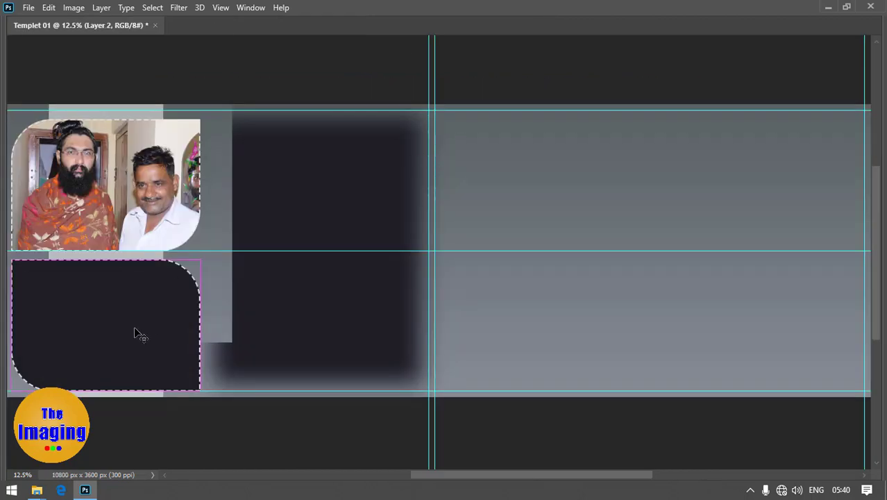
key("ctrl+t")
left_click_drag(393, 213, 236, 249)
left_click_drag(157, 321, 142, 321)
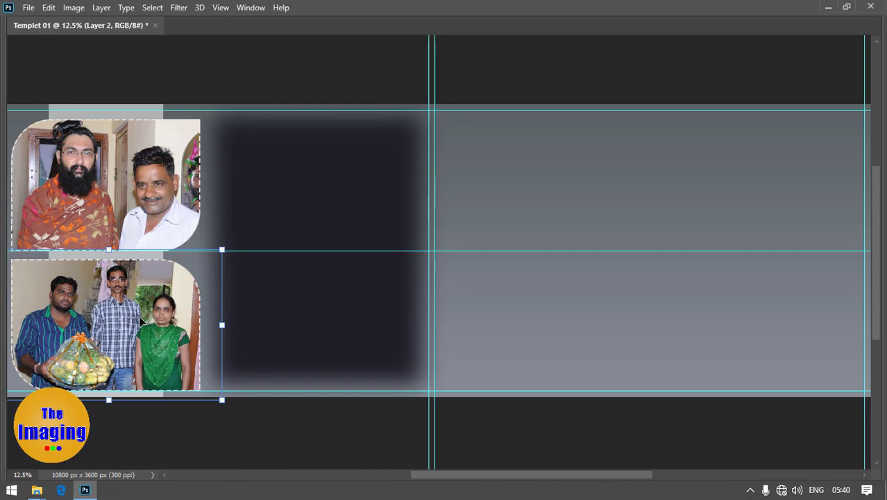
key("Return")
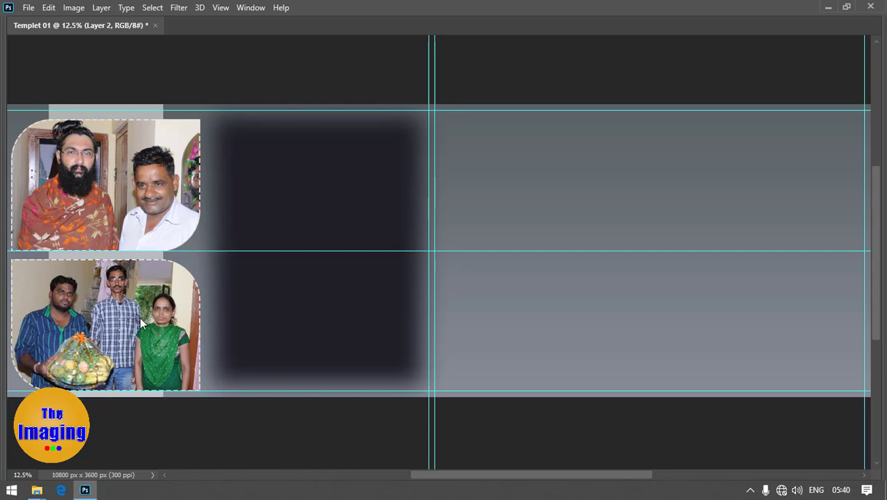
Copy the whole DSC_0244 photo and return to the album spread.
left_click(321, 184)
key("alt+Tab")
key("alt+Tab")
key("ctrl+Tab")
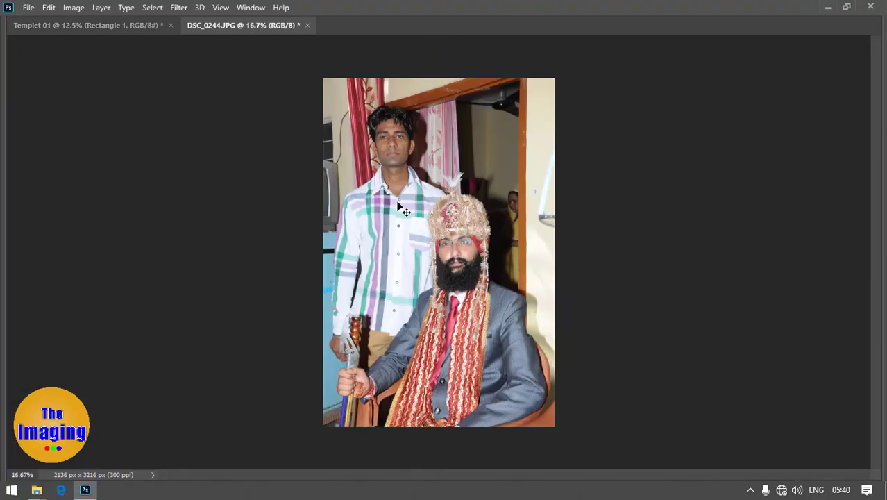
key("ctrl+a")
key("ctrl+c")
key("ctrl+Tab")
Paste DSC_0244 above Rectangle 1, clip it, and scale it to fill the tall rectangle.
right_click(316, 193)
left_click(315, 189)
key("ctrl+v")
key("ctrl+alt+g")
key("ctrl+t")
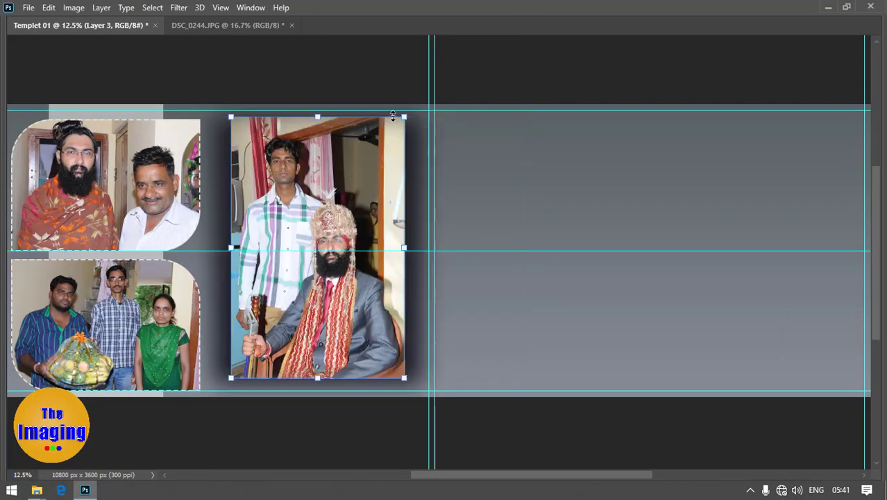
left_click_drag(405, 115, 453, 55)
left_click_drag(360, 197, 358, 232)
key("Return")
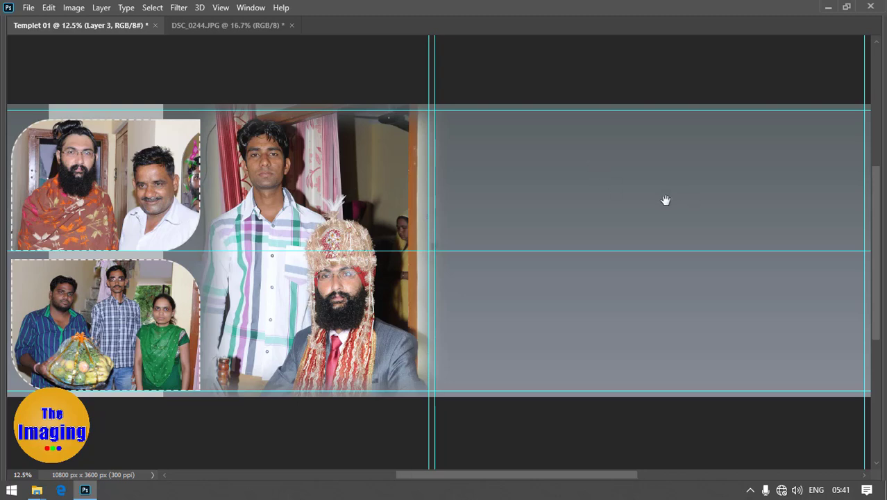
left_click_drag(665, 198, 529, 196)
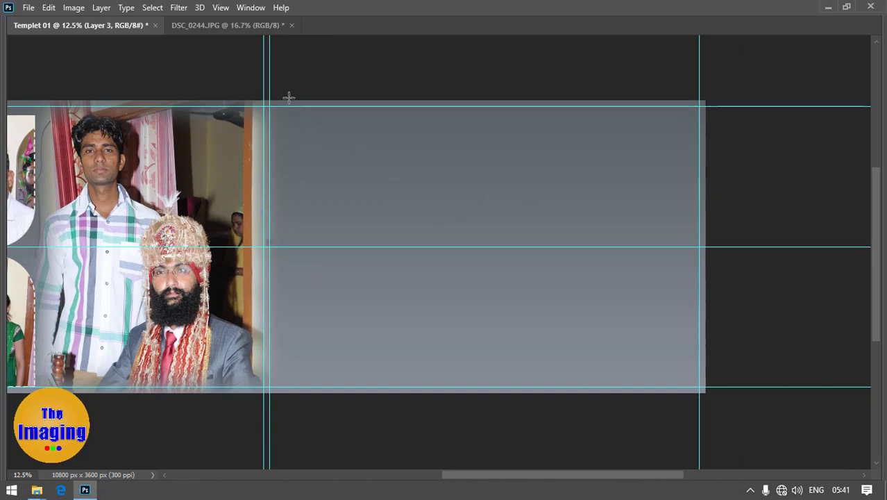
Draw a tall rectangle, about 1576 × 2501 px, on the empty right half of the spread.
left_click_drag(289, 101, 387, 287)
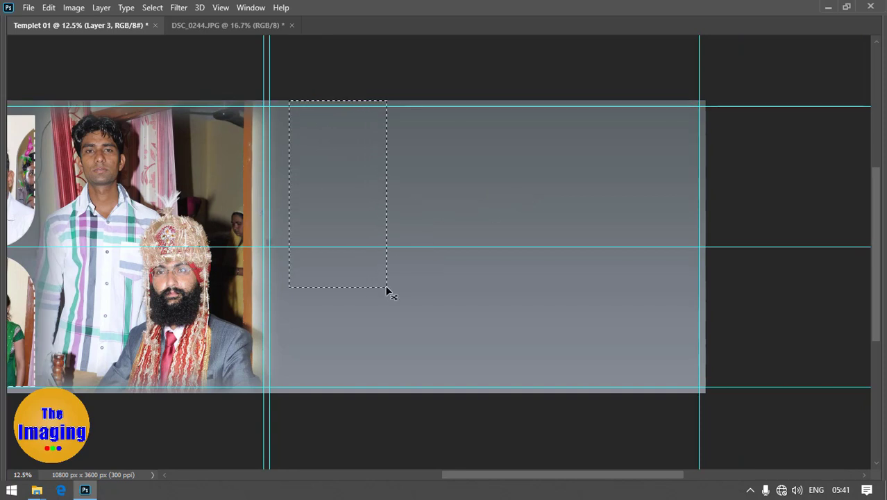
left_click(387, 287)
scroll(412, 206, "left", 3)
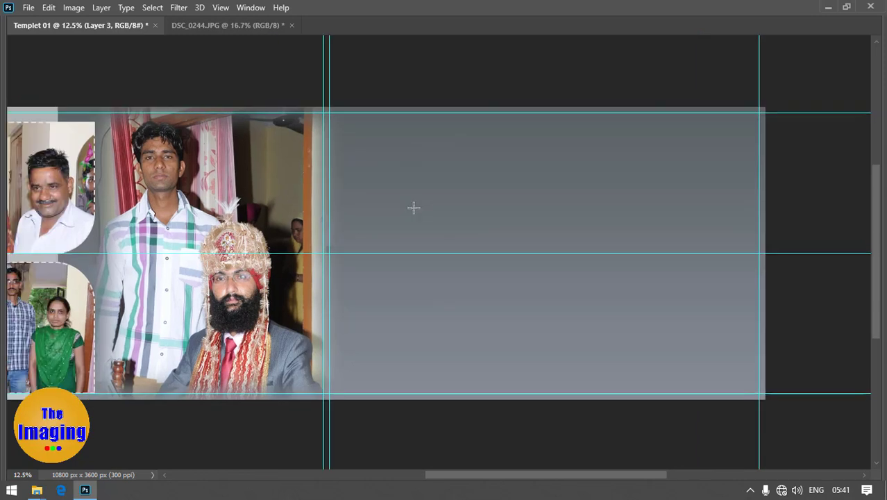
key("Tab")
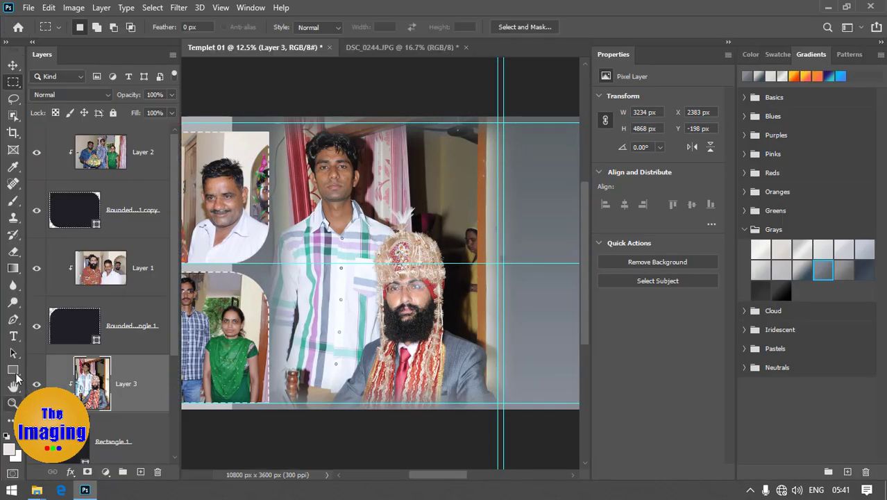
left_click(13, 369)
key("Tab")
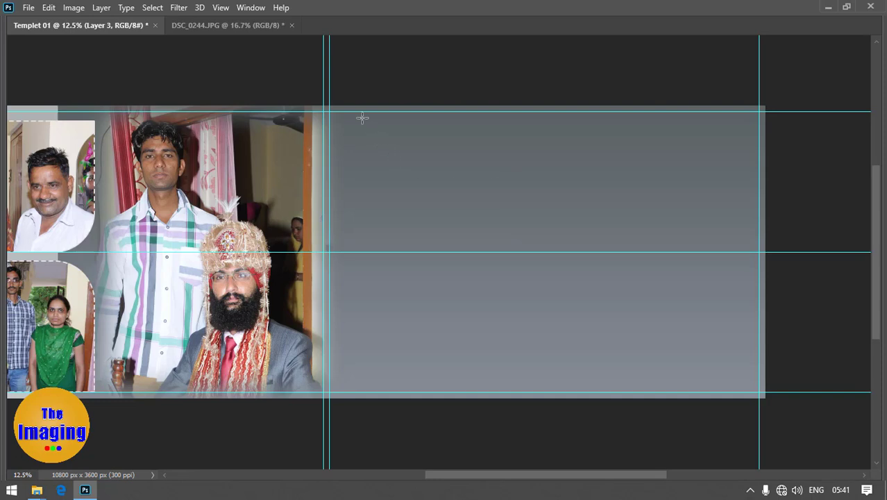
mouse_move(355, 101)
left_mouse_down()
mouse_move(477, 294)
mouse_move(479, 315)
left_mouse_up()
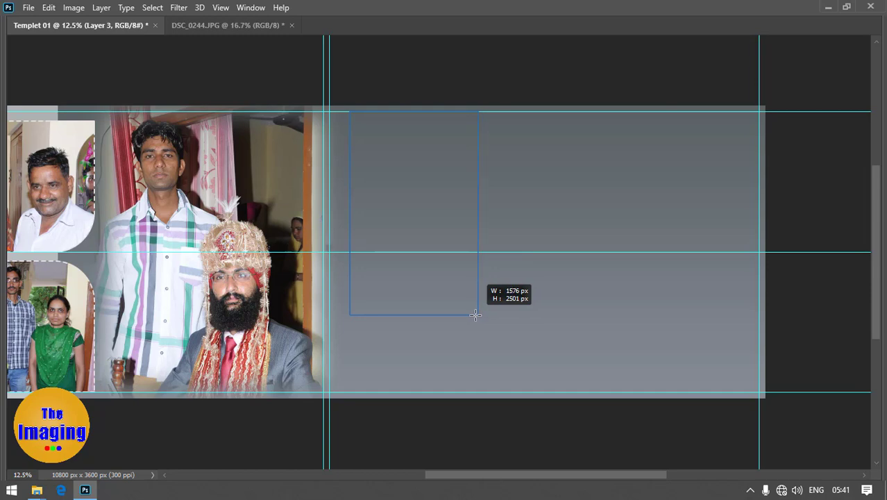
left_click_drag(480, 315, 476, 313)
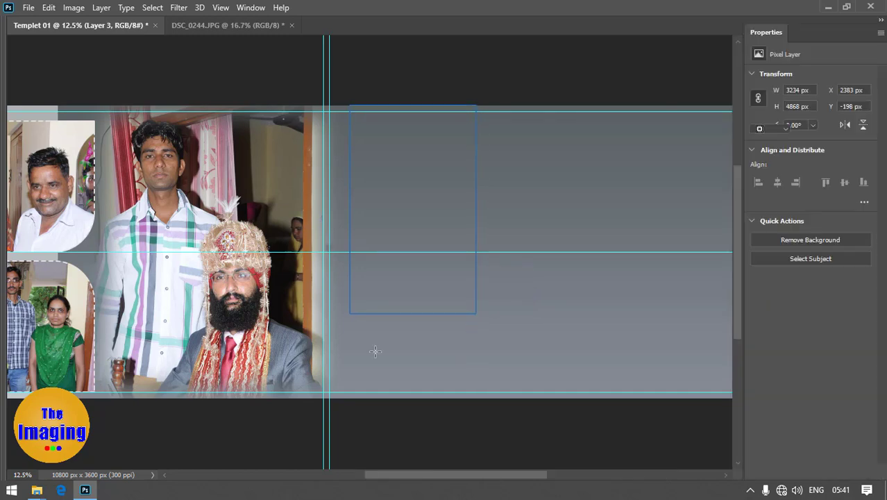
Give the new rectangle a 15 px stroke.
scroll(437, 236, "left", 1)
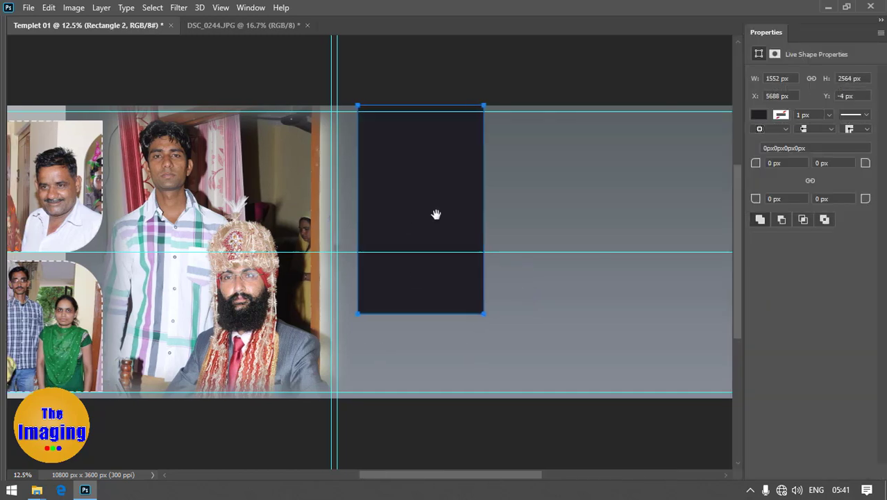
scroll(541, 201, "left", 3)
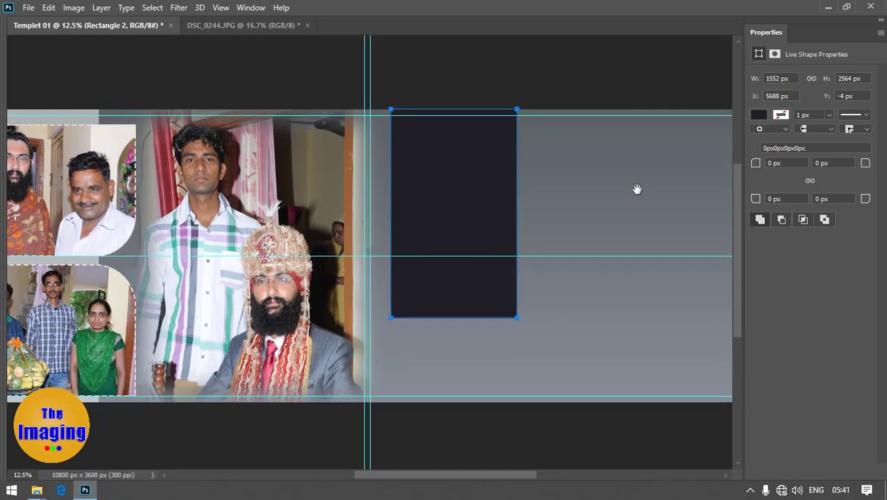
left_click(827, 115)
left_click_drag(821, 114, 795, 115)
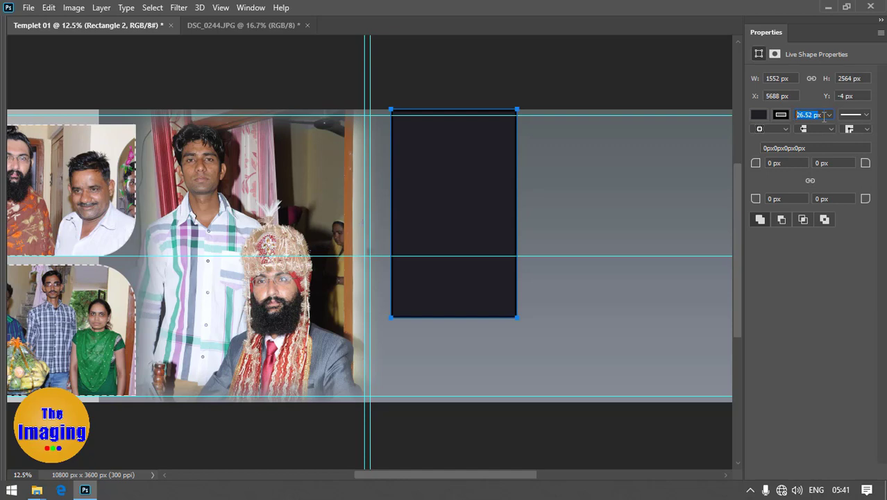
type("1")
type("00")
key("Return")
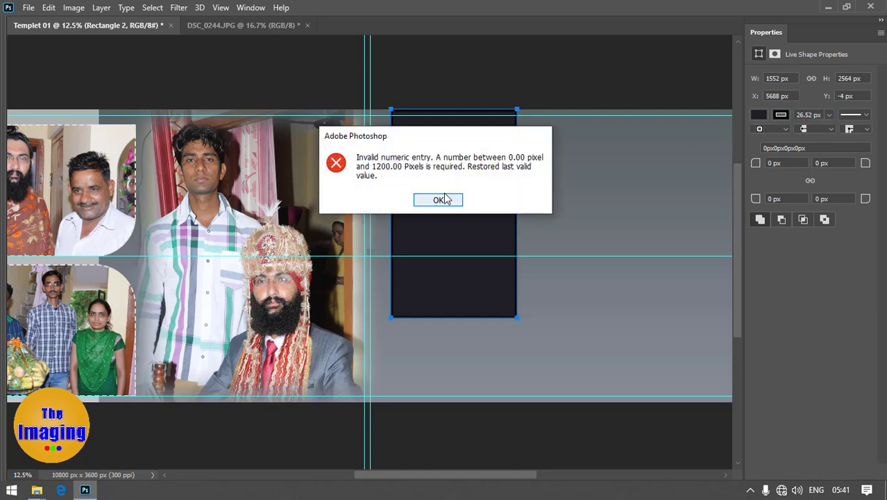
left_click(444, 200)
left_click(798, 115)
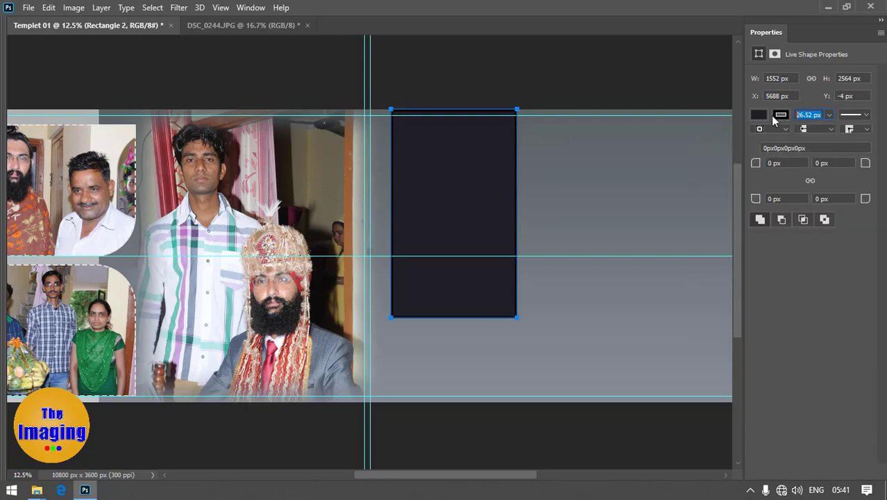
type("15")
Make the rectangle's stroke white and centred on its edge.
left_click(780, 114)
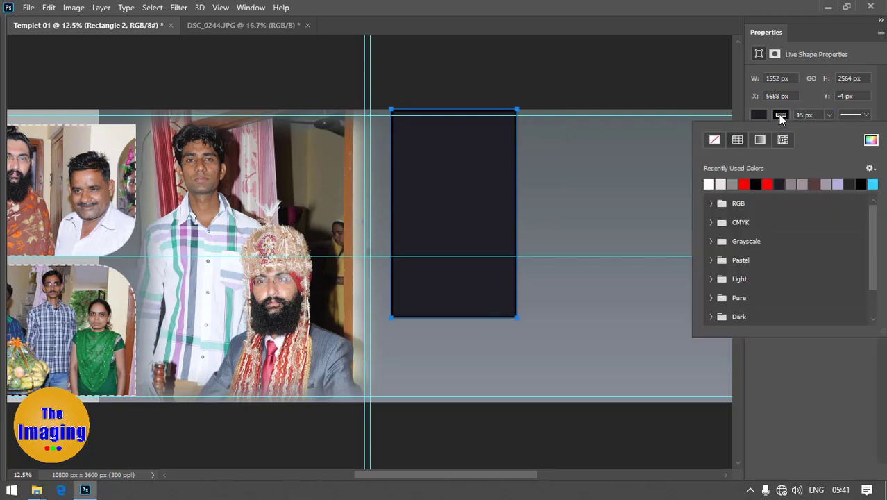
left_click(709, 184)
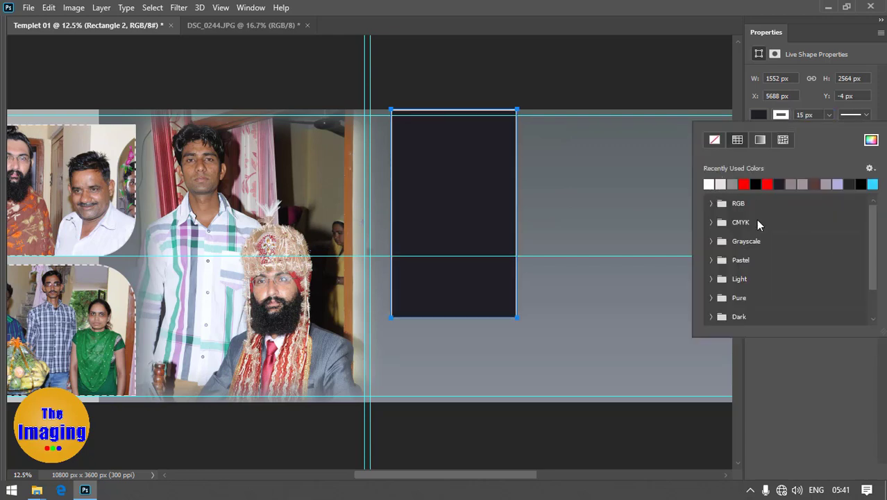
left_click(748, 101)
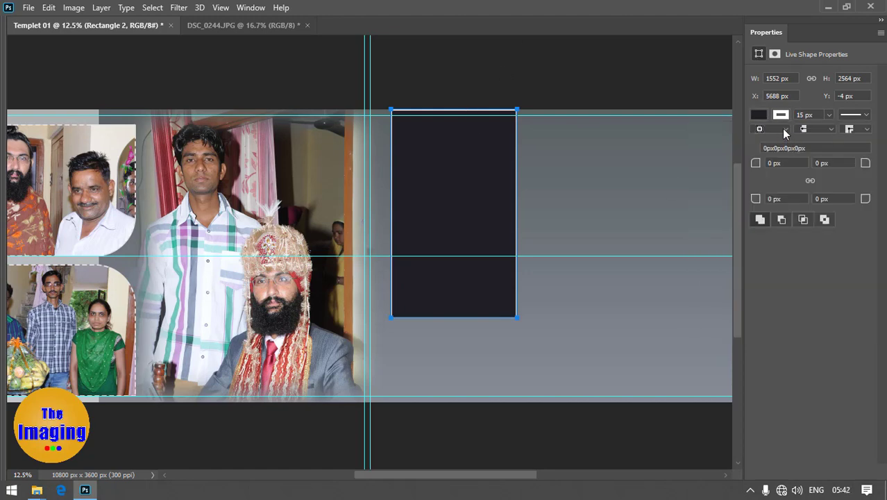
left_click(784, 130)
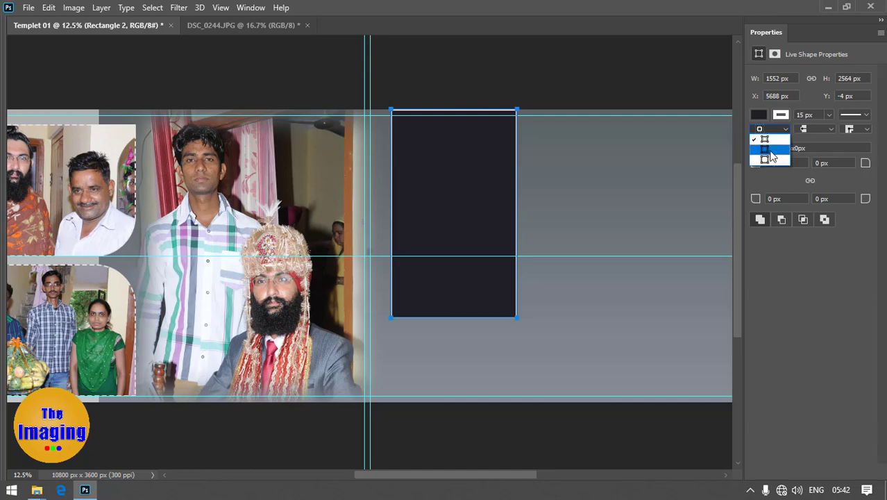
left_click(770, 155)
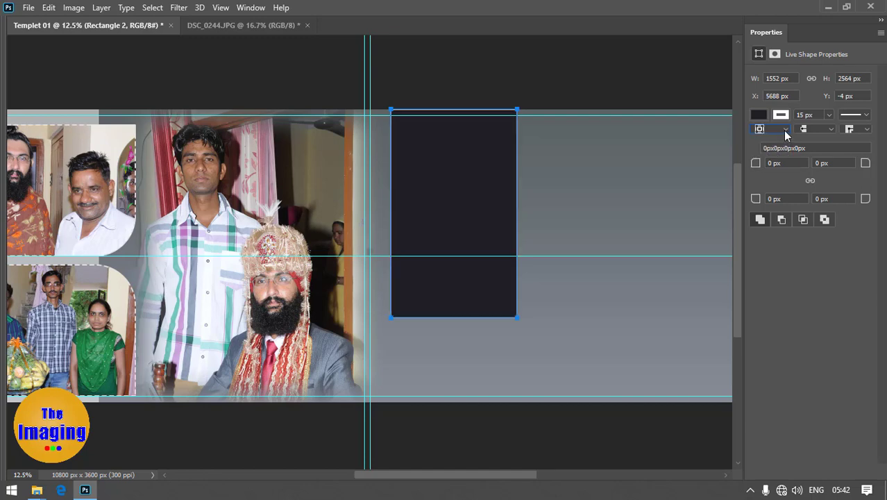
left_click(781, 131)
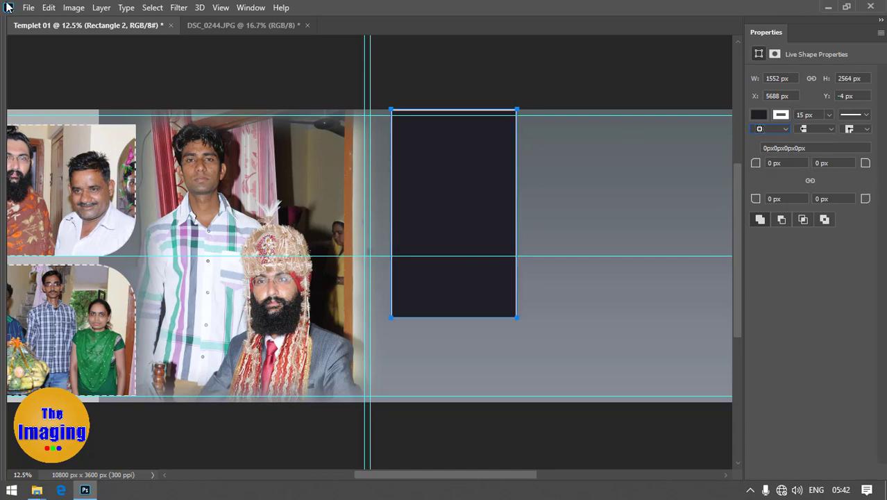
left_click(494, 111)
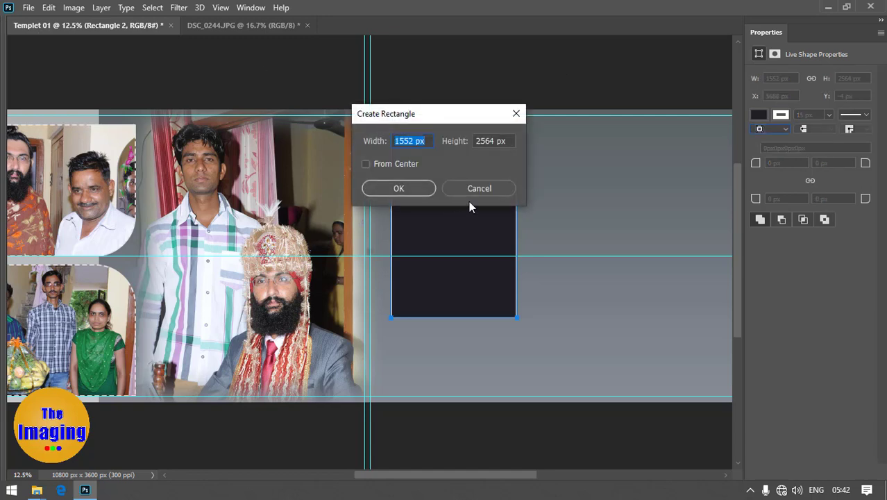
key("Return")
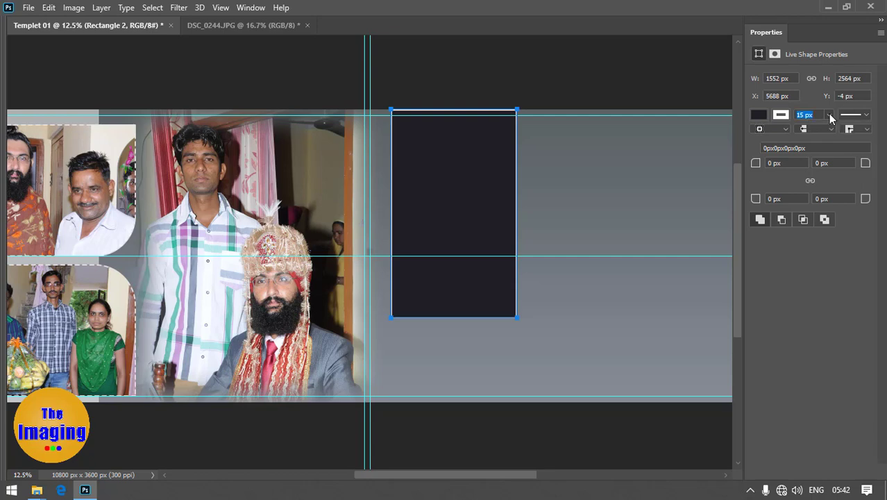
Move the rectangle up to Y -92 px past the top edge and pick the Ellipse Tool.
key("v")
left_click_drag(466, 182, 466, 173)
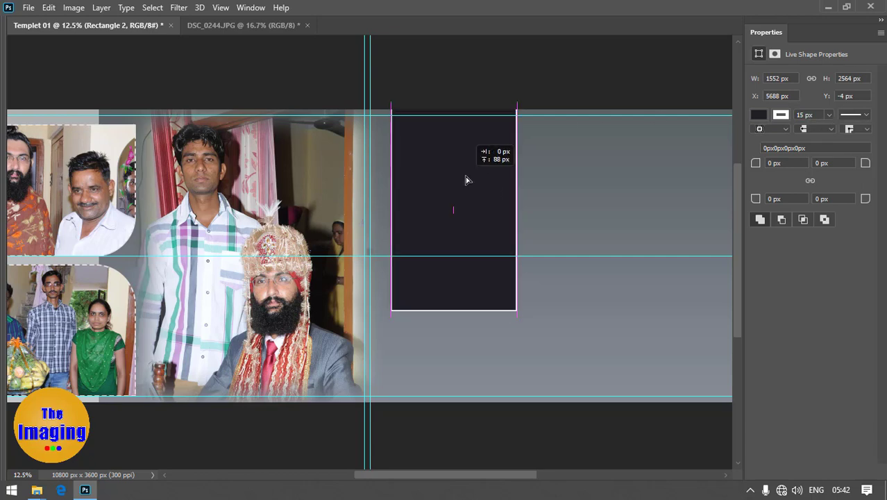
key("Tab")
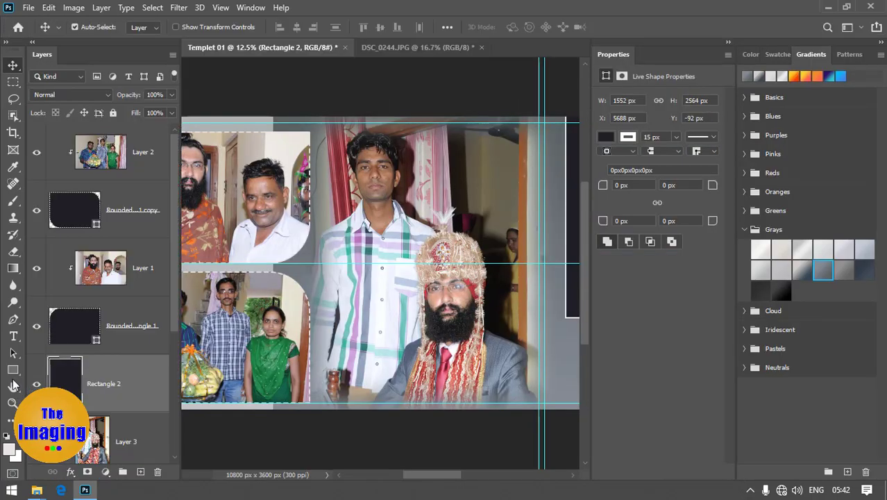
right_click(13, 371)
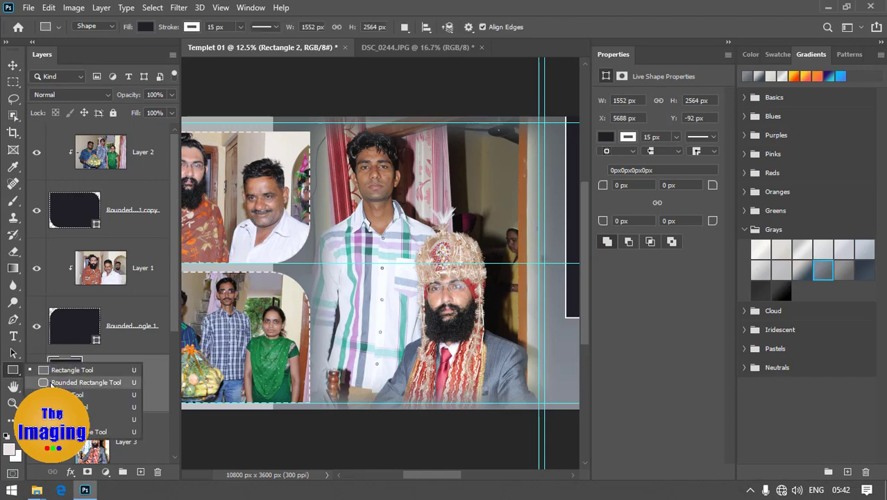
left_click(66, 394)
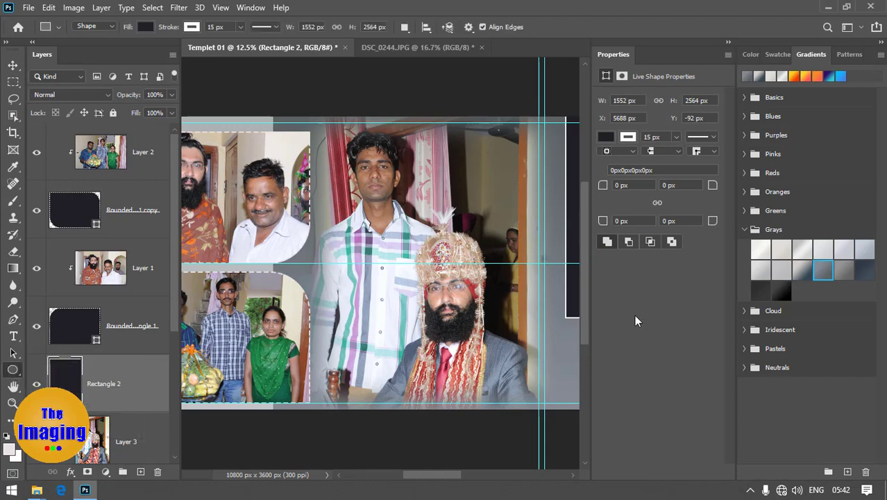
key("Tab")
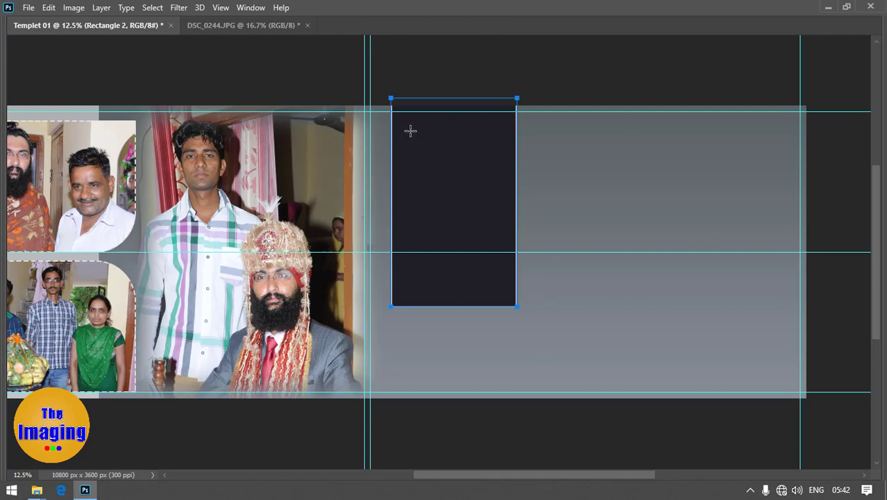
key("v")
left_click(579, 154)
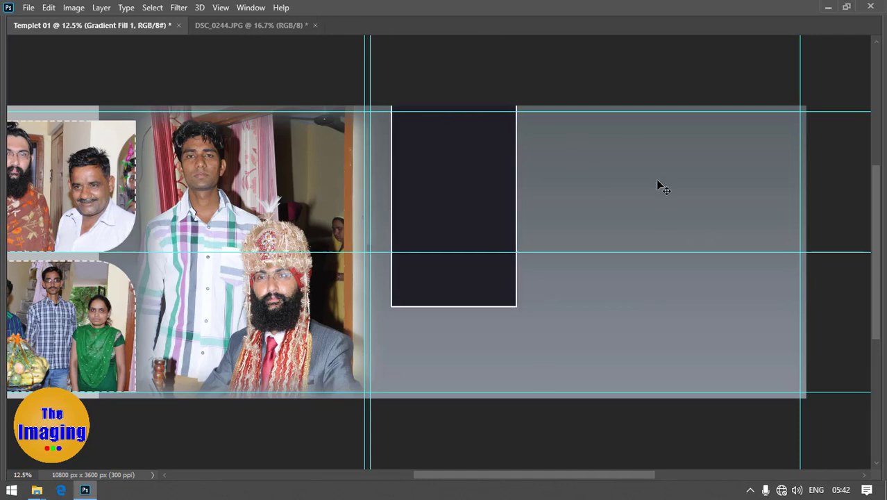
Draw a 1656 px circle over the rectangle's lower end with a white 15 px outline.
key("m")
mouse_move(579, 175)
left_mouse_down()
mouse_move(725, 306)
mouse_move(532, 368)
mouse_move(548, 397)
mouse_move(539, 386)
left_mouse_up()
left_click_drag(533, 380, 539, 380)
type("15")
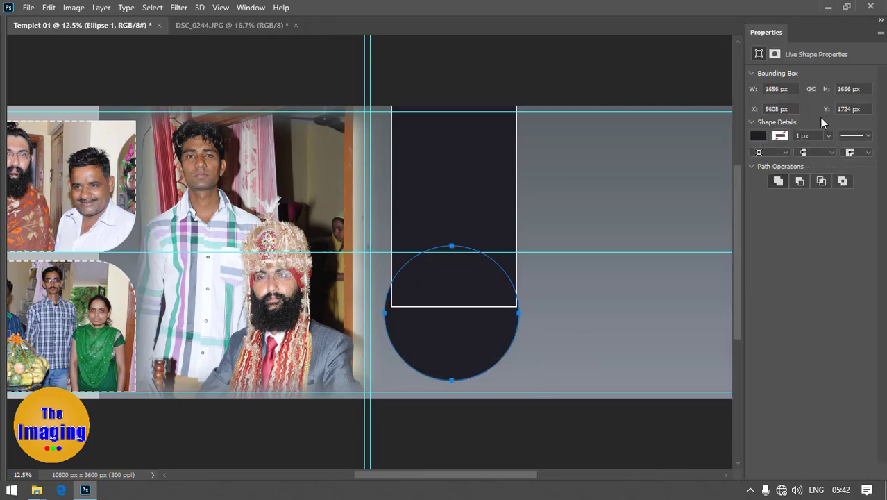
left_click(780, 136)
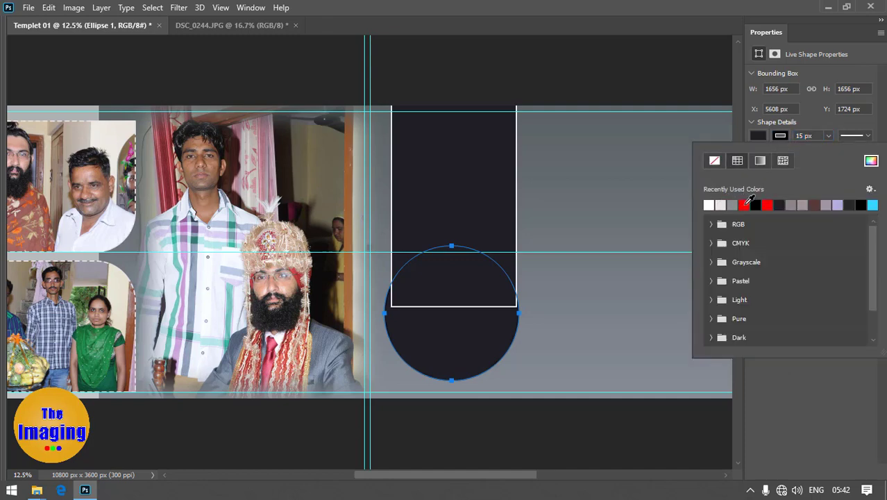
left_click(746, 204)
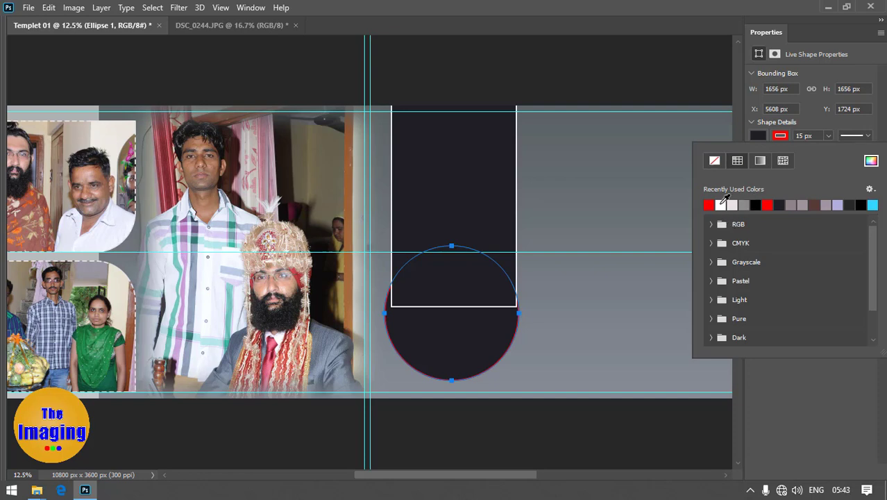
left_click(720, 204)
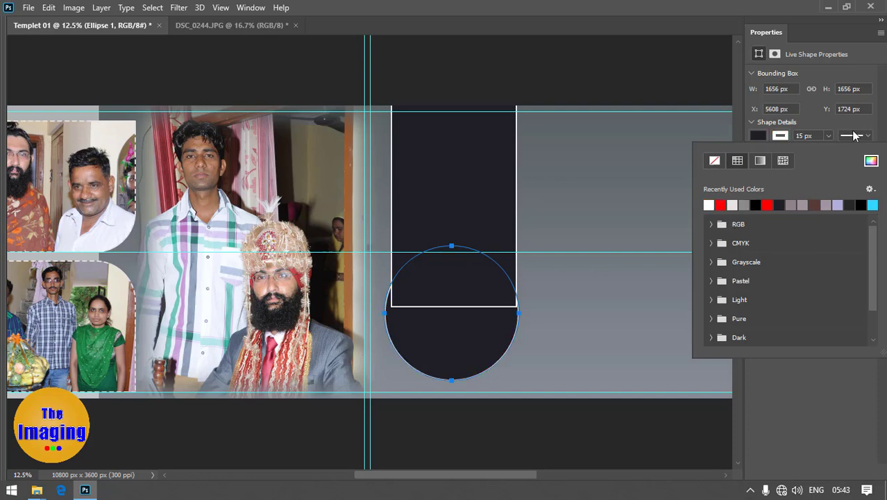
left_click(772, 31)
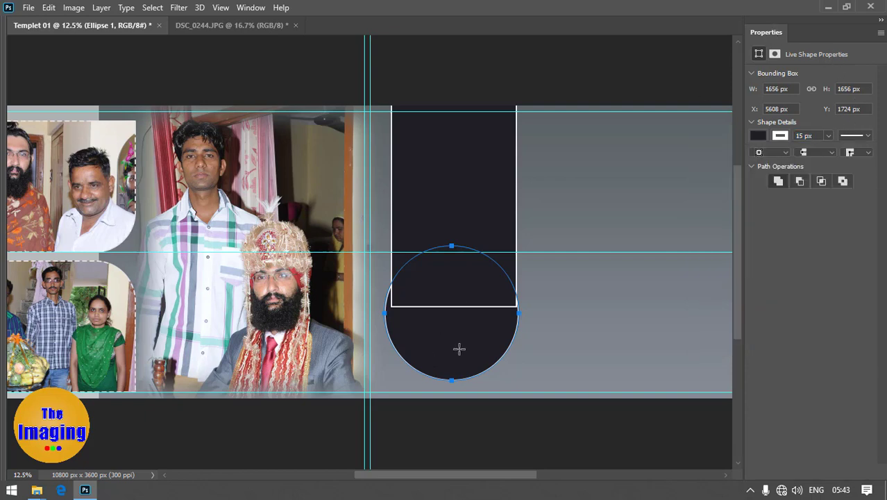
Raise Ellipse 1 above the rectangle and select both layers.
key("v")
right_click(452, 335)
left_click(469, 341)
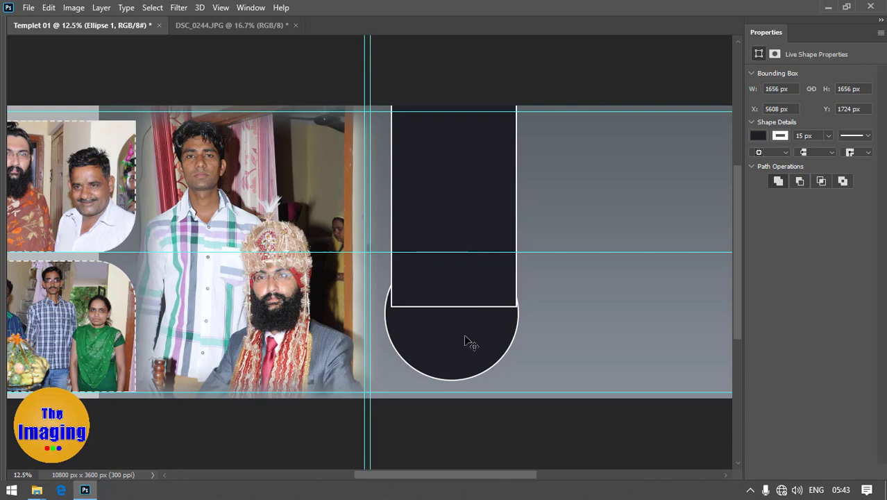
key("ctrl+bracketright")
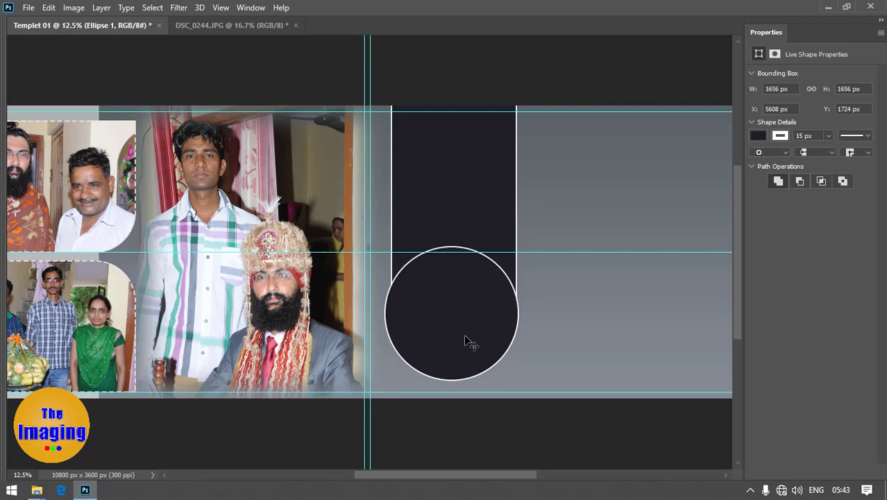
right_click(453, 302)
left_click(476, 306)
left_click(477, 185, "shift")
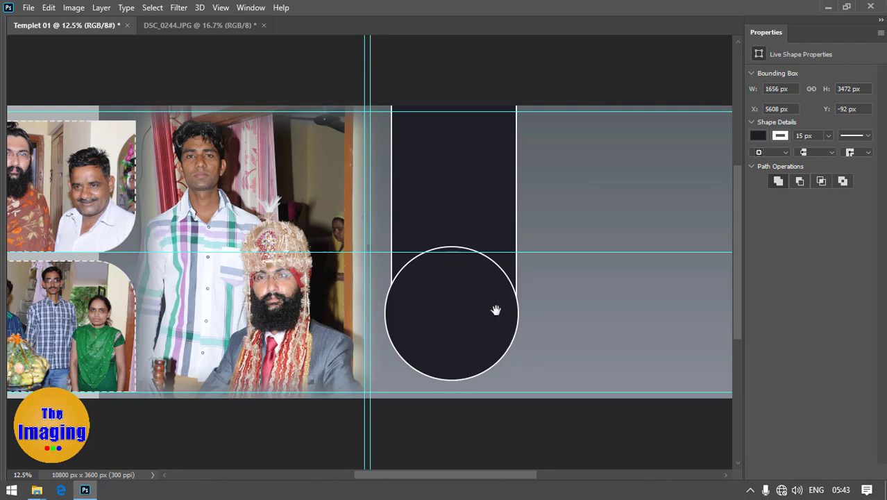
Marquee the area around the rectangle and circle and add new Layer 4.
left_click_drag(496, 310, 479, 308)
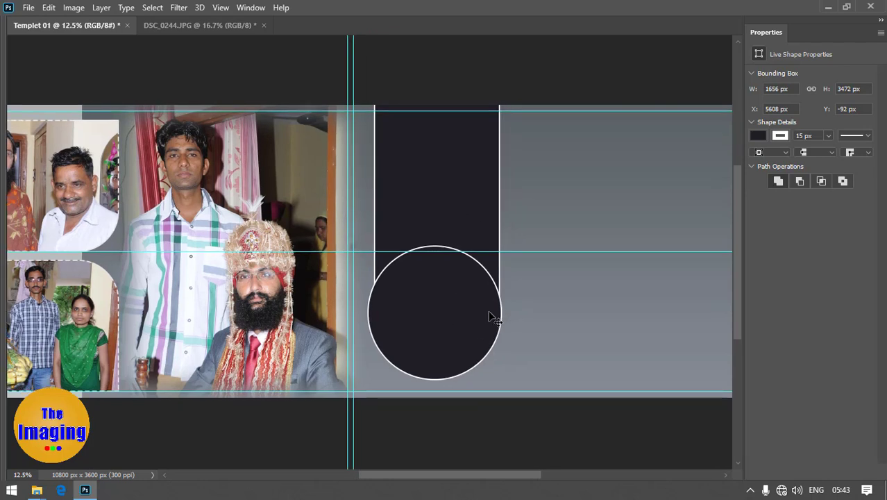
key("u")
left_click_drag(367, 95, 514, 384)
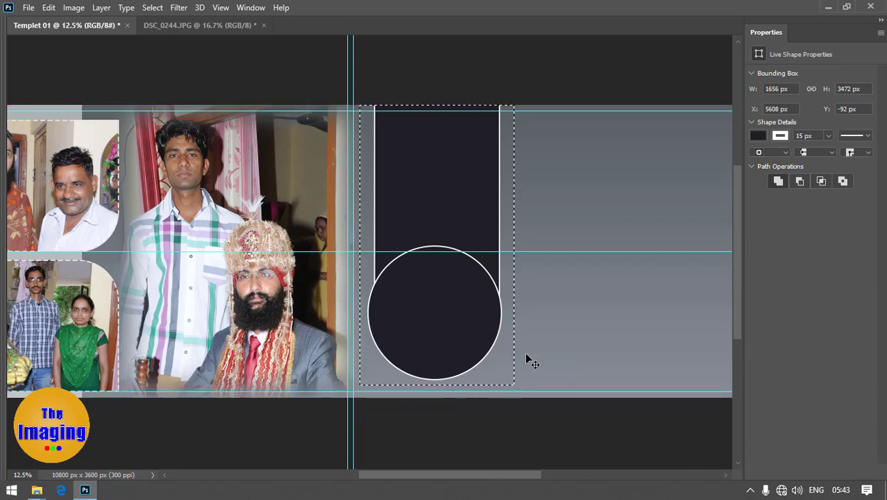
key("ctrl+shift+n")
left_click(548, 134)
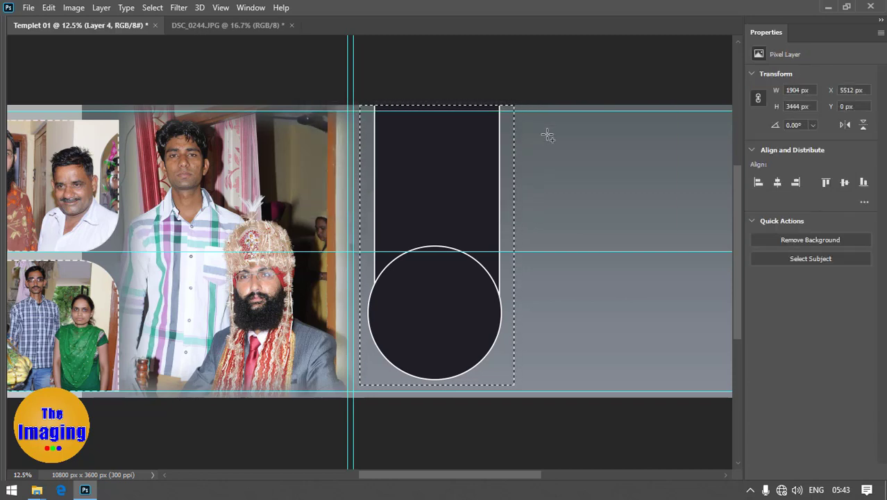
Fill the selection on Layer 4 with white.
key("shift+F5")
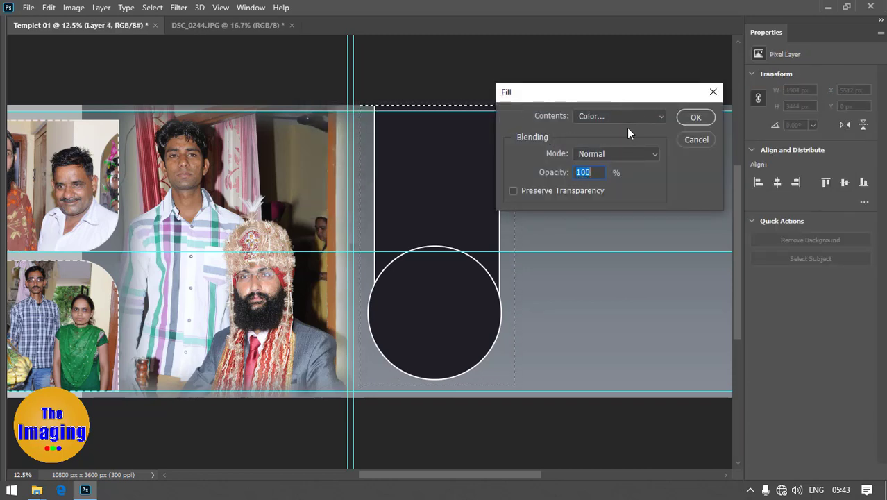
left_click(625, 115)
left_click(619, 148)
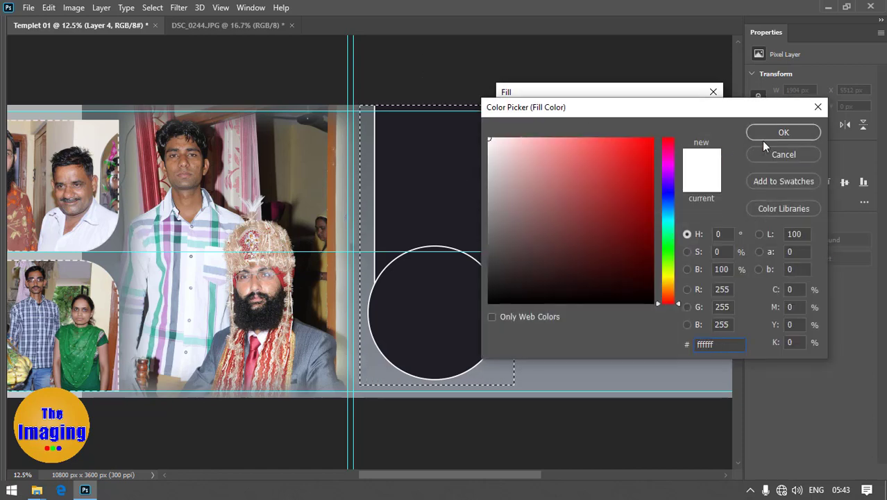
left_click(768, 133)
left_click(693, 118)
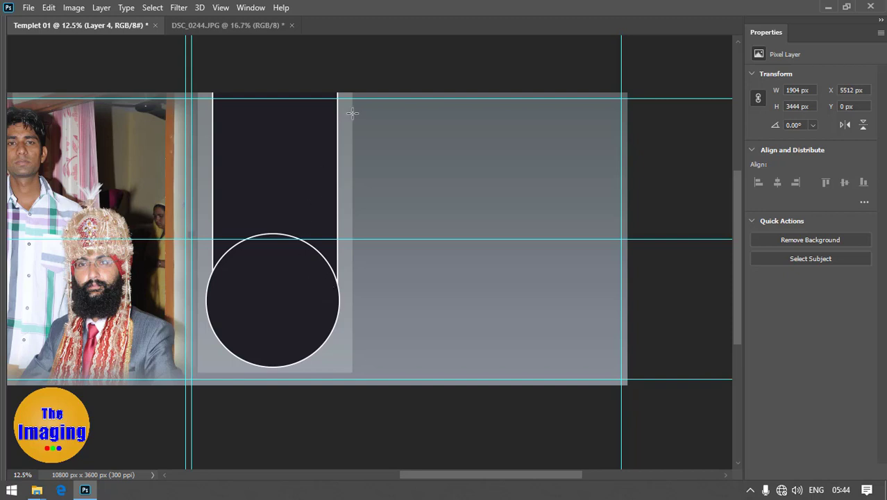
Marquee the spread's upper right and feather the selection by 120 px.
left_click_drag(366, 108, 558, 223)
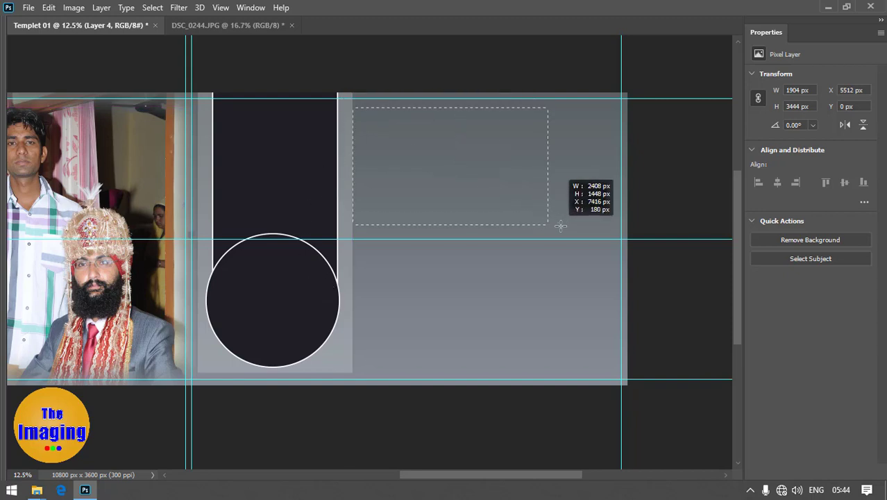
left_click_drag(559, 223, 610, 259)
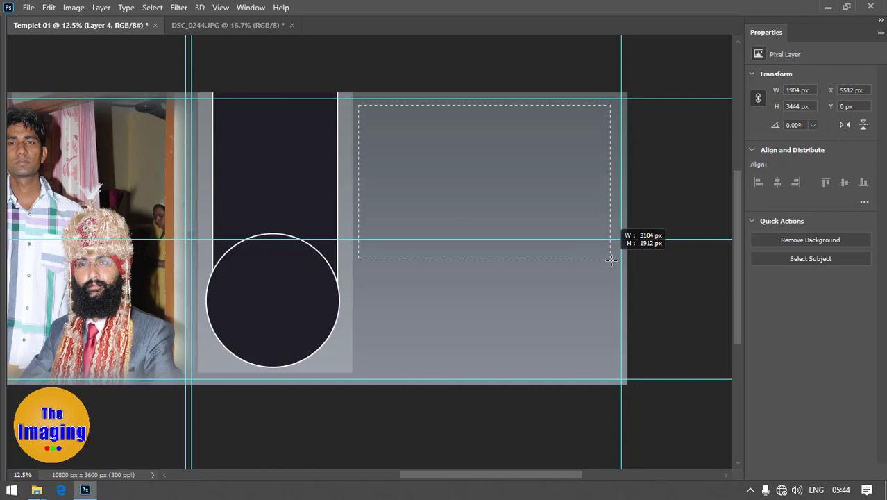
left_click_drag(610, 259, 613, 262)
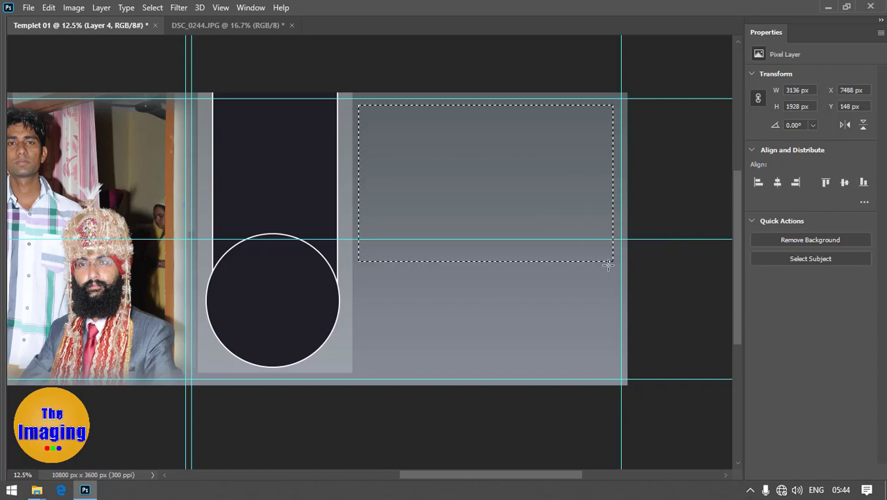
key("shift+F6")
type("1")
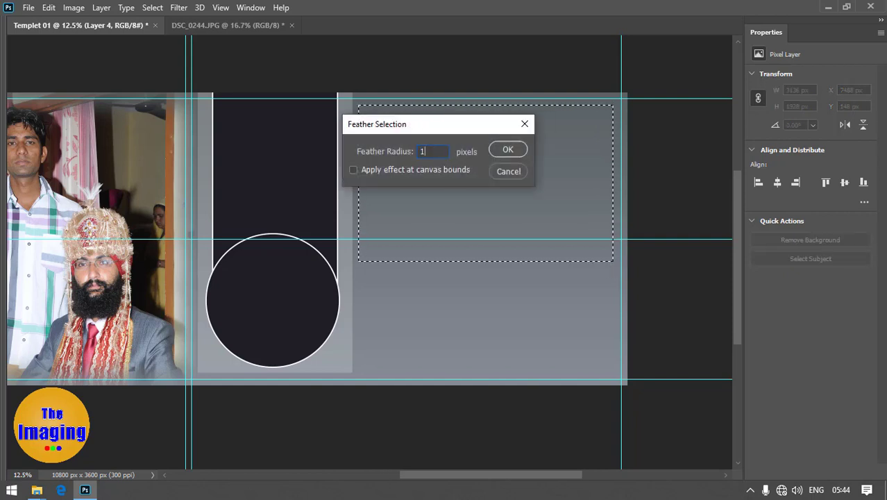
type("20")
key("Return")
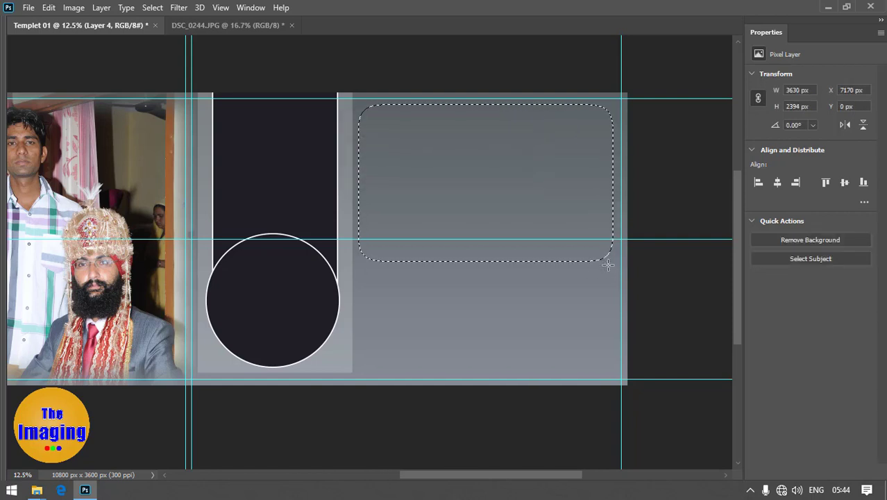
Fill the feathered selection with white on new Layer 5 and deselect.
key("ctrl+shift+n")
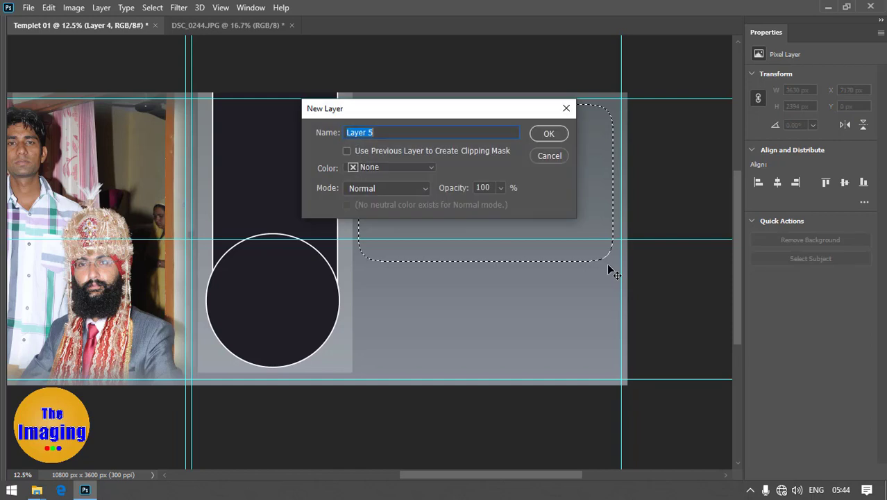
left_click(547, 133)
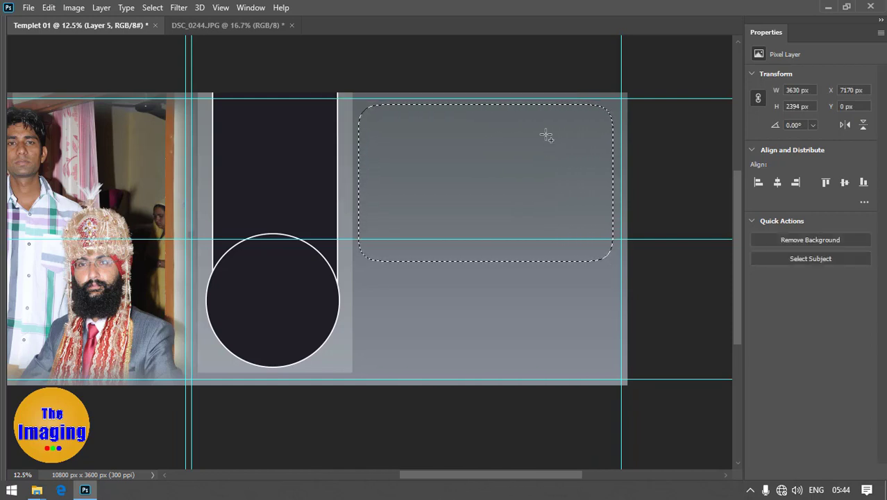
key("shift+F5")
left_click(679, 119)
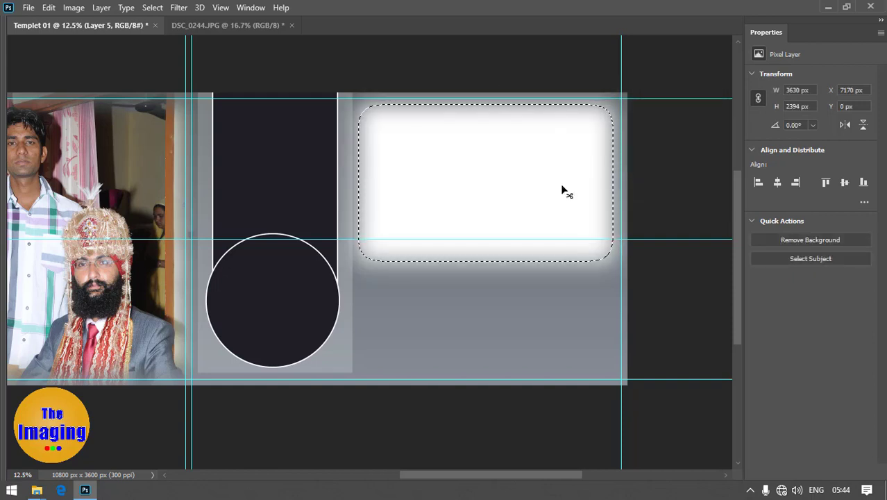
key("ctrl+d")
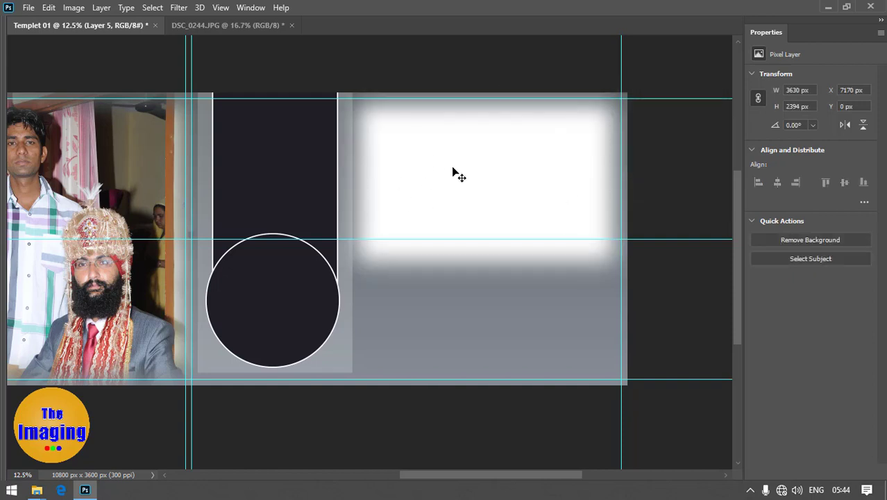
right_click(452, 169)
Draw a dark rectangle below the white glow panel on the right.
left_click(472, 175)
key("u")
mouse_move(380, 239)
left_mouse_down()
mouse_move(586, 374)
mouse_move(595, 368)
left_mouse_up()
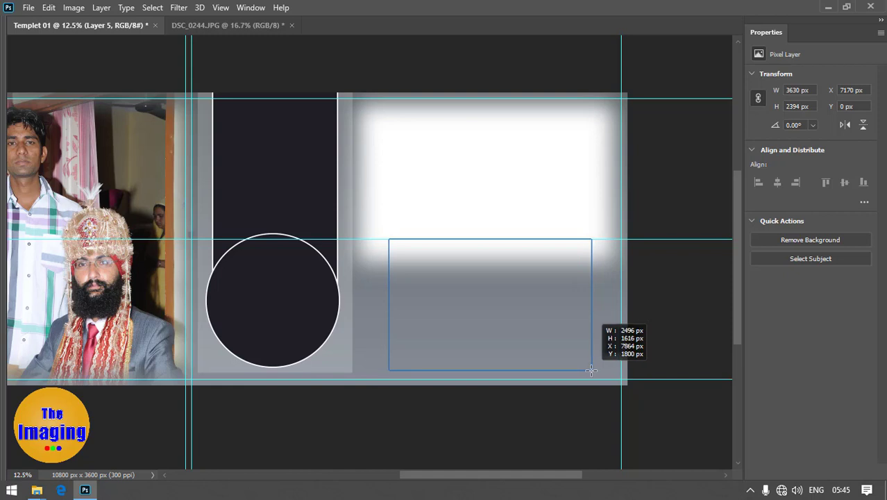
left_click_drag(594, 368, 590, 371)
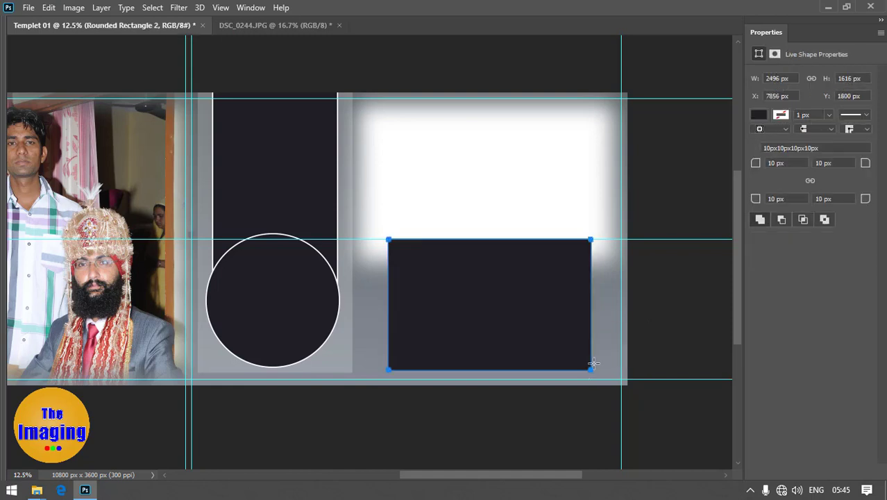
Set the rectangle's corner radii to 500 px.
left_click(798, 162)
type("500")
key("Tab")
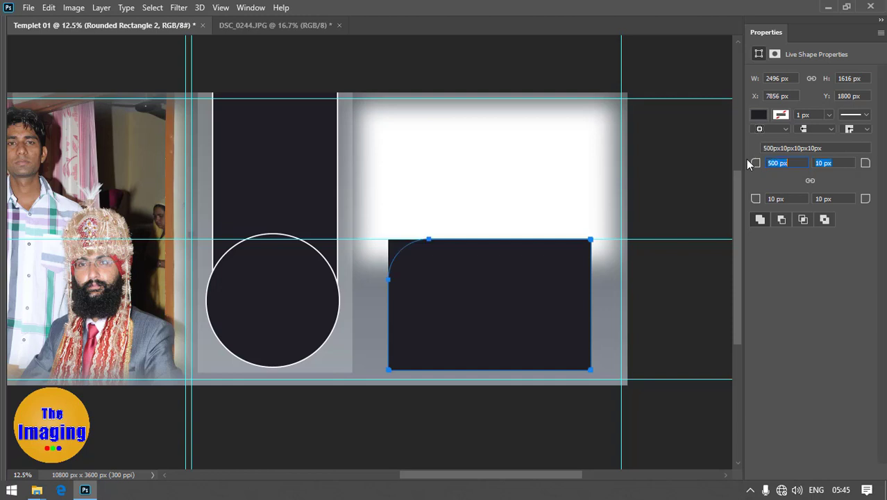
type("500")
key("Tab")
type("500")
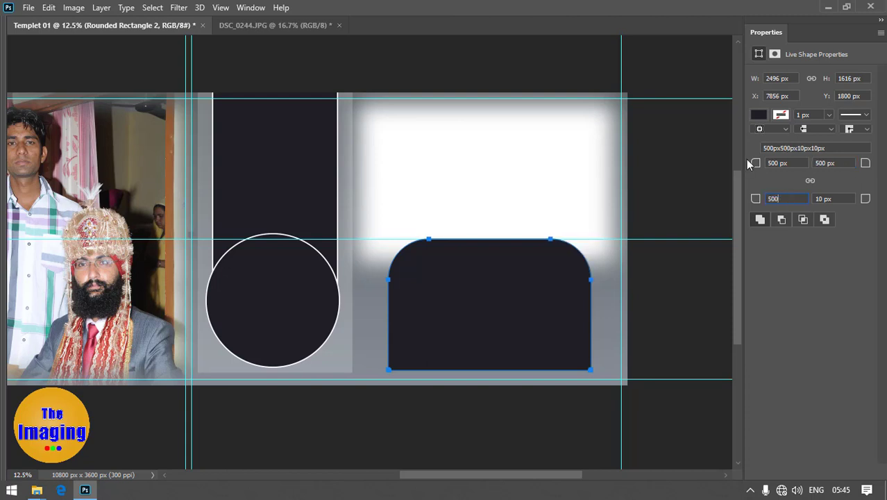
key("Tab")
Set the bottom-right corner radius to 500 px and give the rounded rectangle a dotted outline.
type("500")
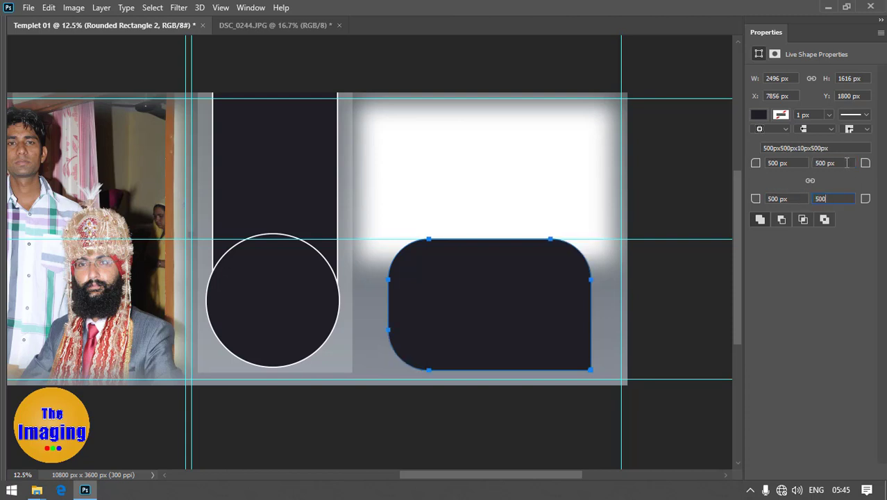
left_click(845, 162)
left_click(865, 115)
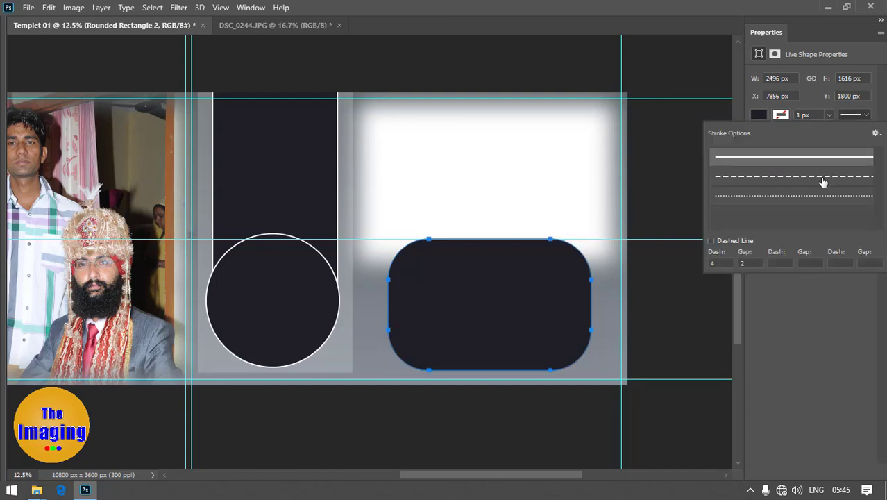
left_click(815, 200)
left_click(782, 318)
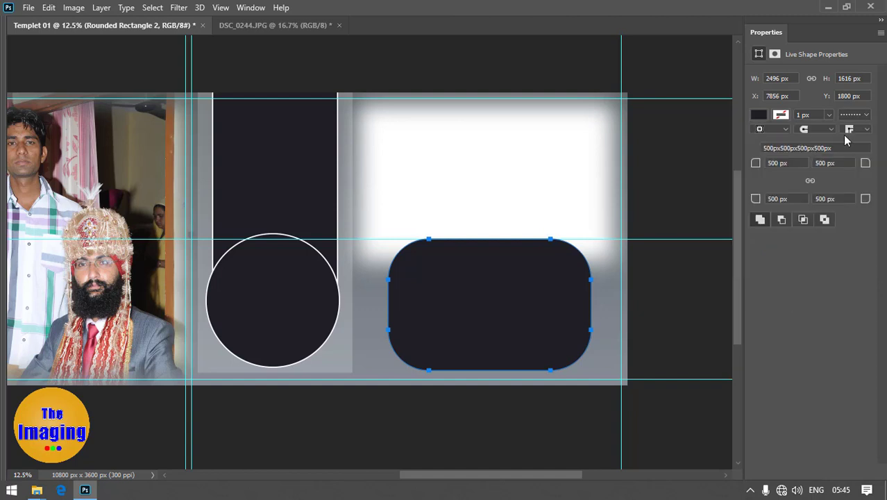
left_click(821, 294)
Make the dotted outline 15 px wide and white.
left_click(865, 115)
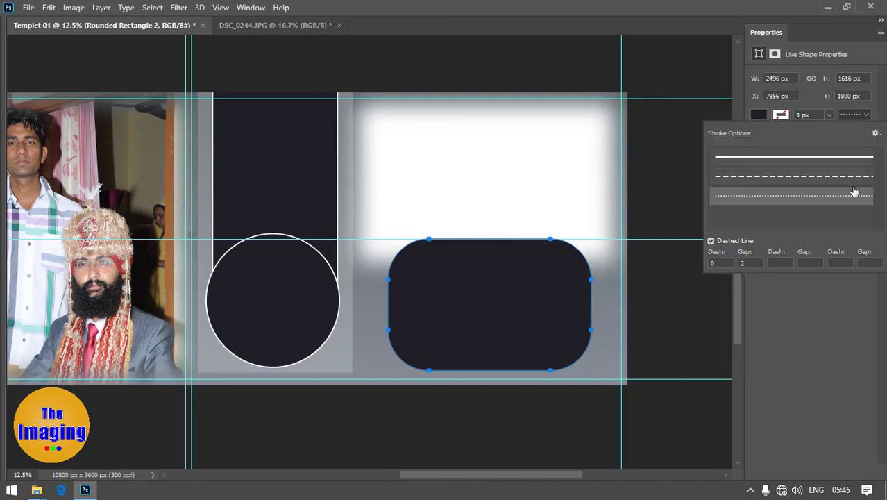
left_click(803, 333)
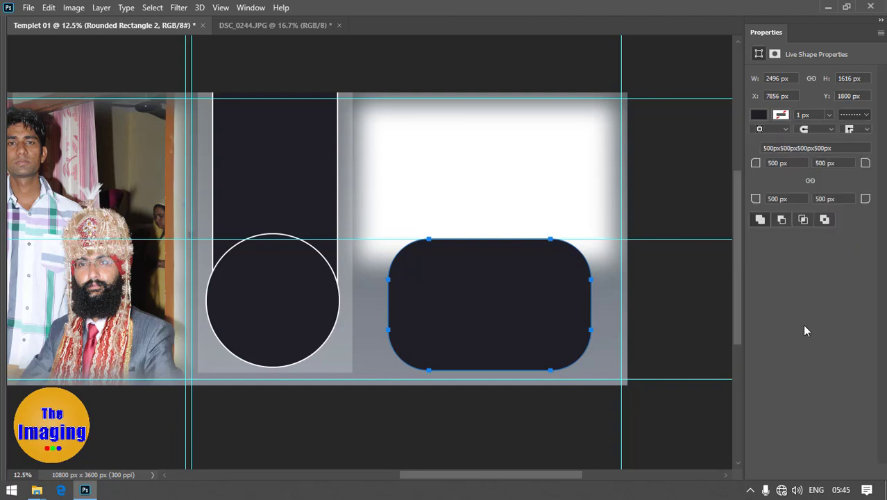
left_click(829, 115)
key("Return")
type("5")
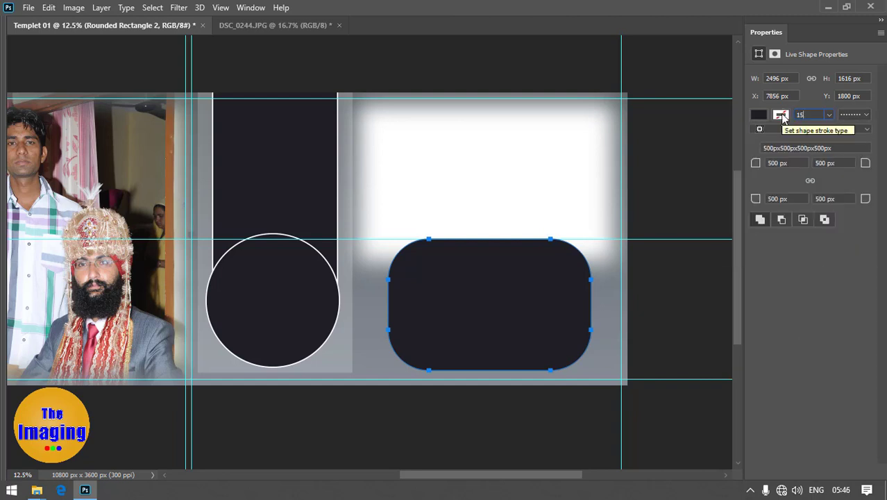
left_click(781, 115)
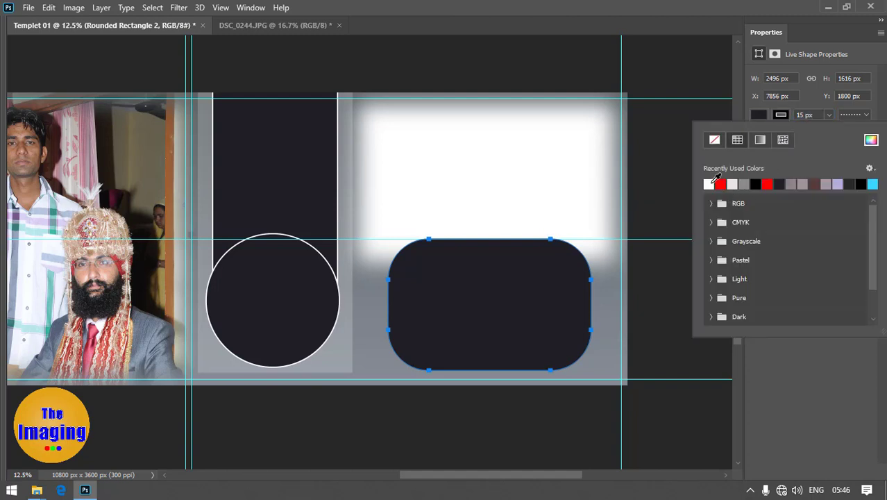
left_click(713, 181)
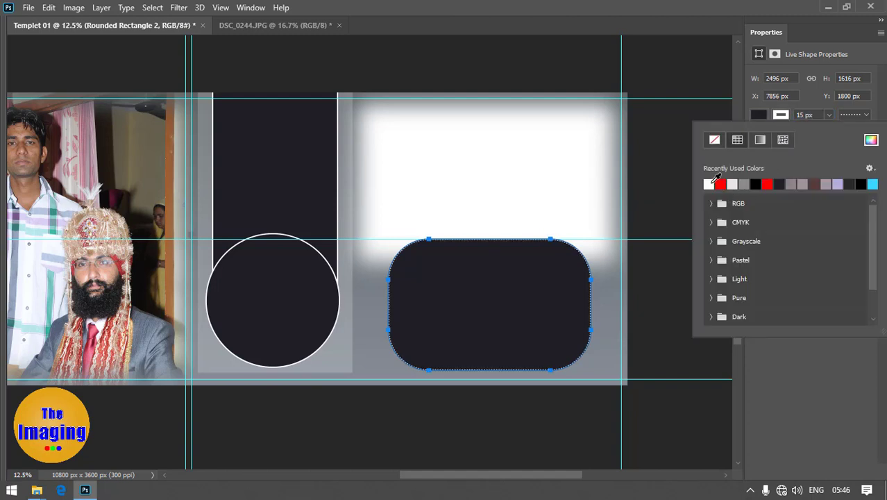
left_click(782, 372)
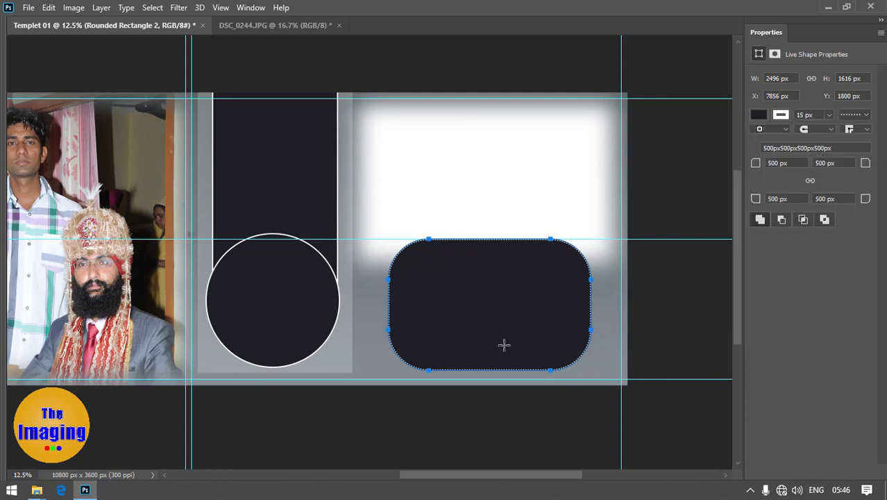
Switch to the Move tool, select the gradient background layer and bring the left photo panels into view.
key("v")
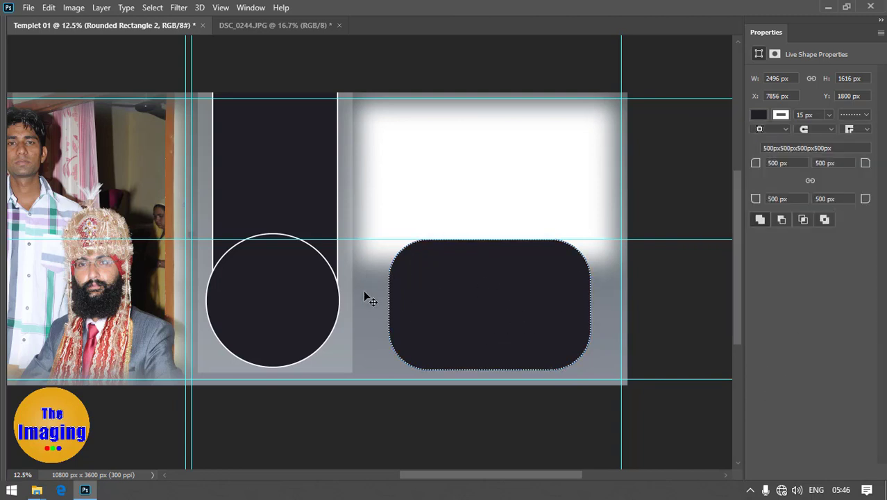
left_click(389, 321)
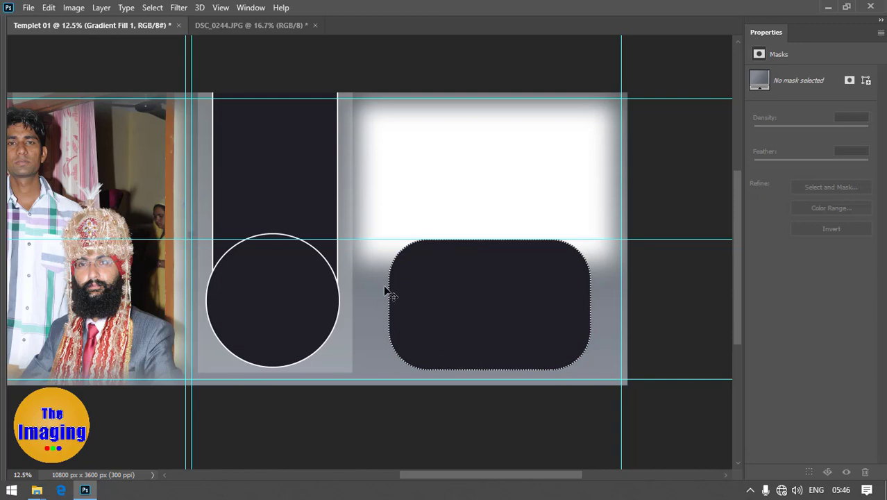
mouse_move(249, 308)
left_mouse_down()
mouse_move(531, 280)
mouse_move(507, 302)
left_mouse_up()
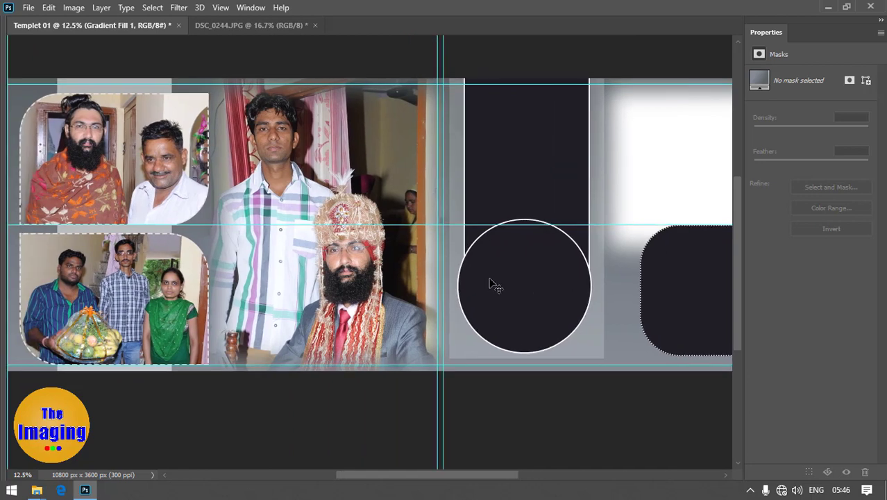
Select the circle's layer Ellipse 1 and add a Drop Shadow layer style.
right_click(535, 128)
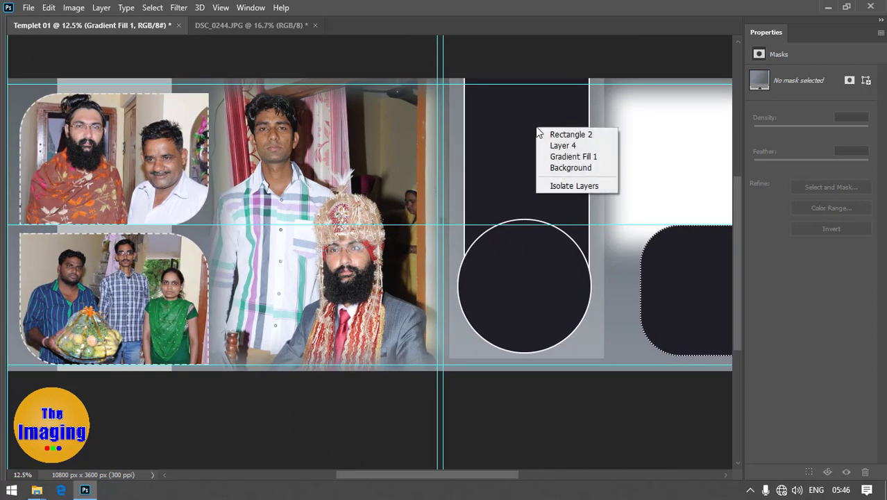
left_click(673, 318)
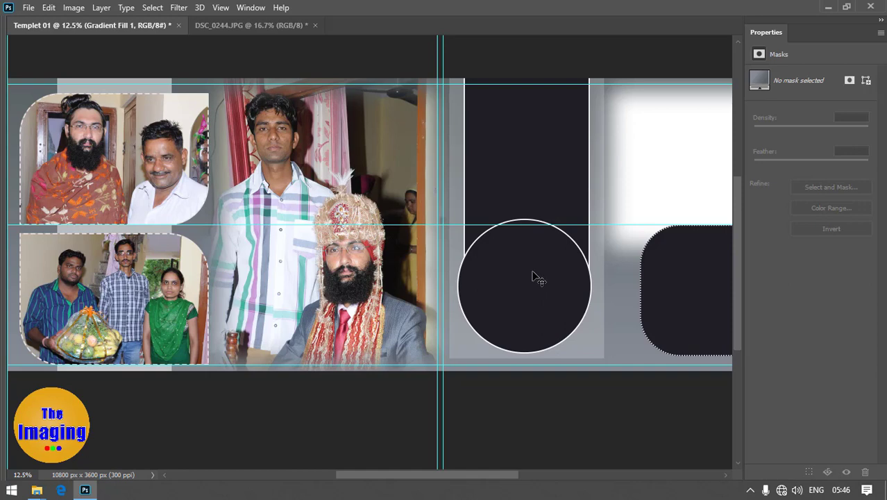
right_click(533, 275)
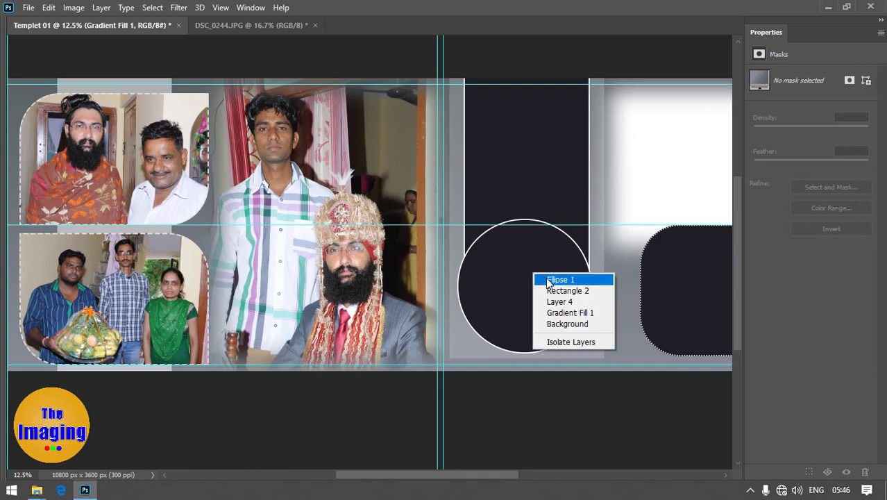
left_click(548, 280)
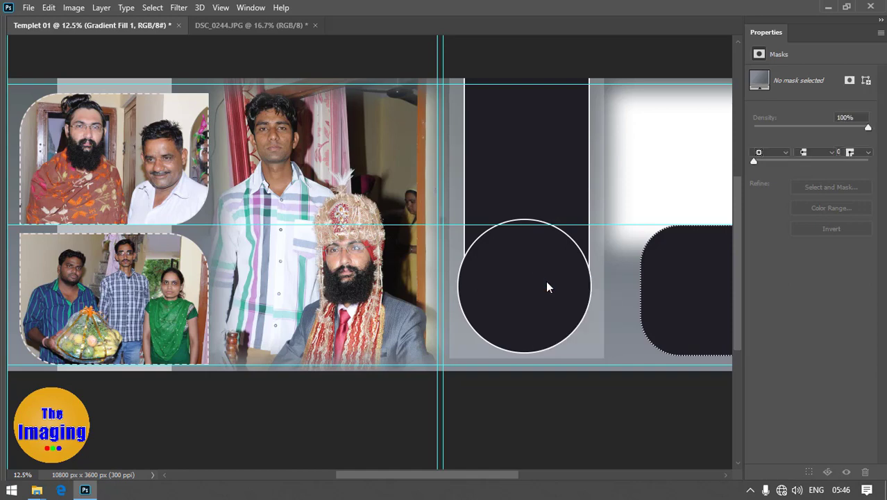
left_click(100, 8)
mouse_move(145, 133)
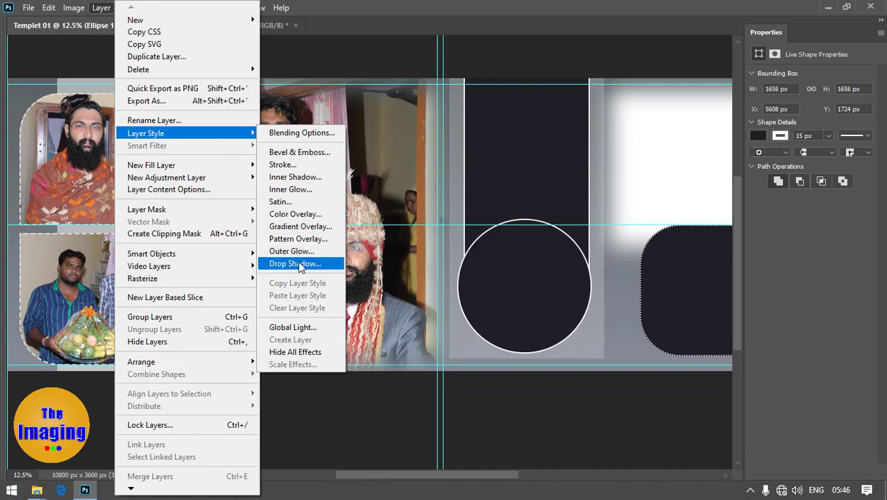
left_click(329, 263)
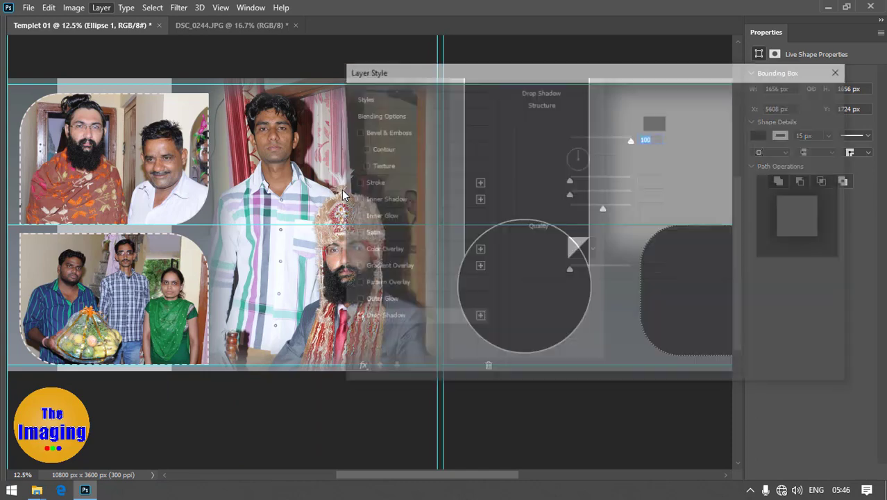
Set the drop shadow to 0 px distance and 180 px size, then apply it.
mouse_move(531, 77)
left_mouse_down()
mouse_move(191, 81)
mouse_move(203, 73)
left_mouse_up()
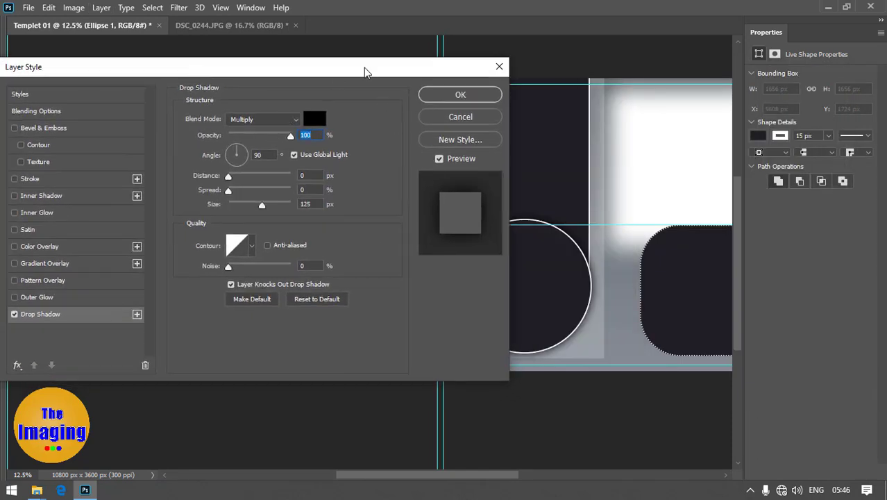
left_click_drag(362, 70, 305, 61)
left_click_drag(587, 354, 581, 348)
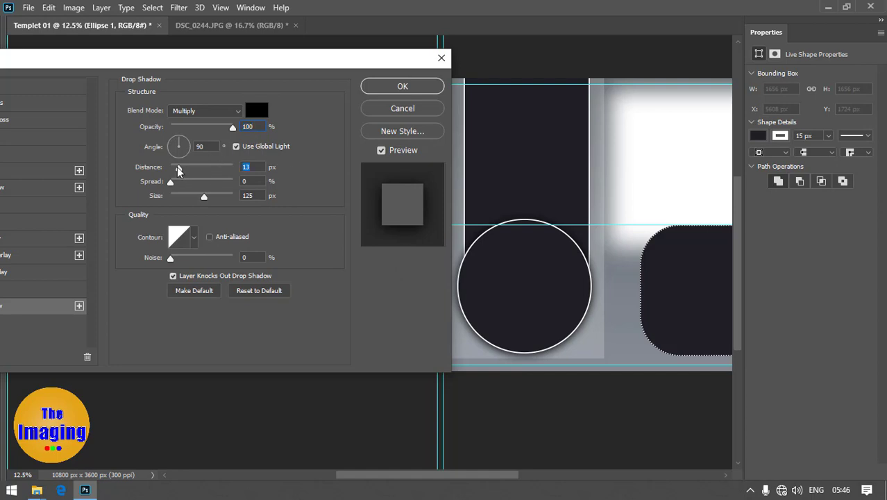
left_click_drag(180, 168, 137, 172)
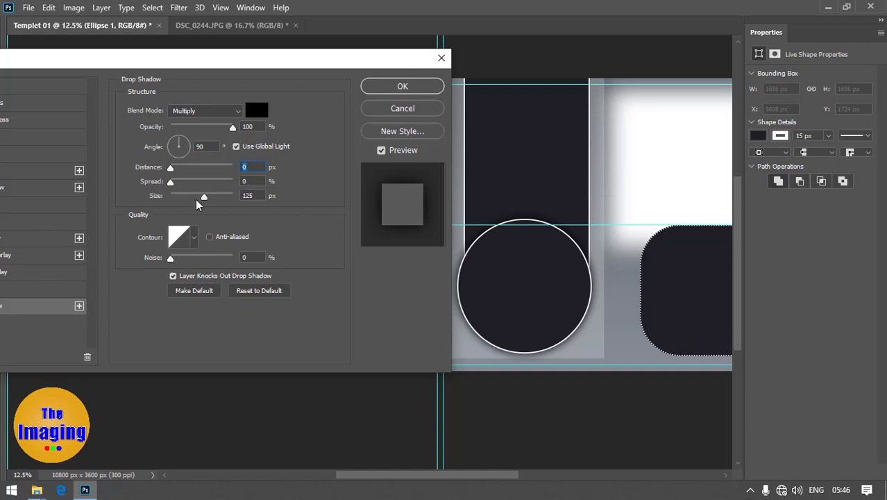
left_click_drag(204, 198, 218, 200)
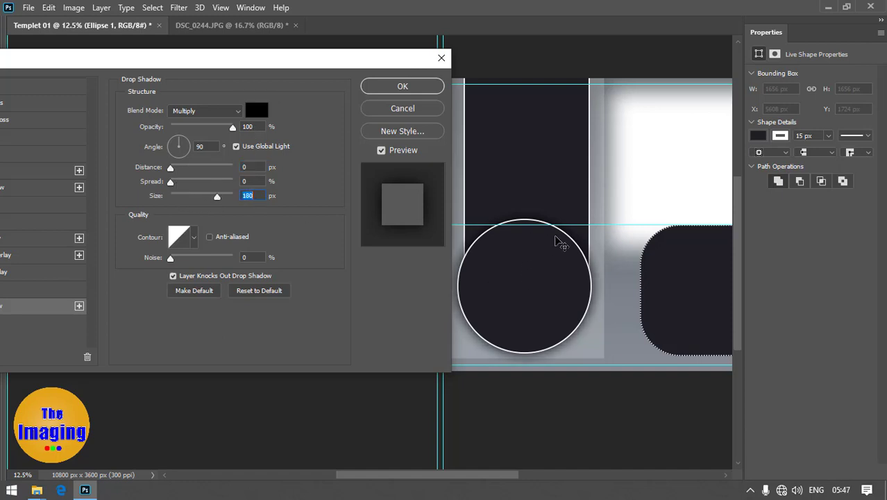
left_click(381, 150)
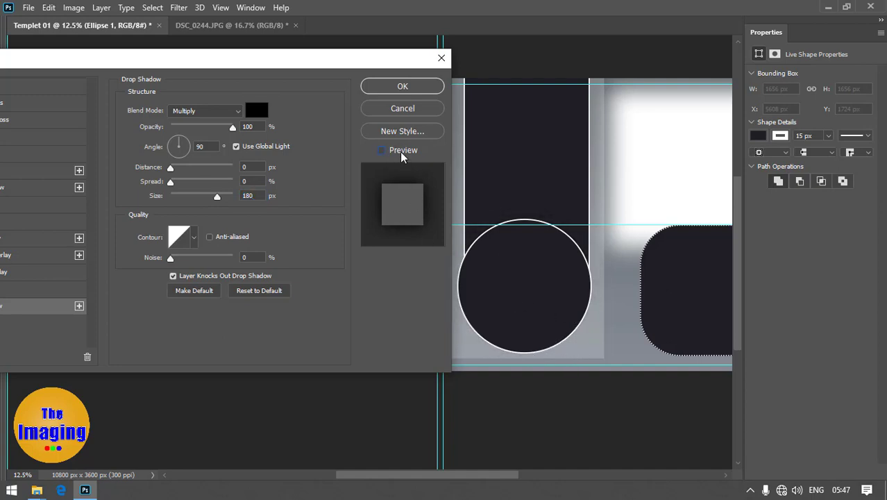
left_click(381, 150)
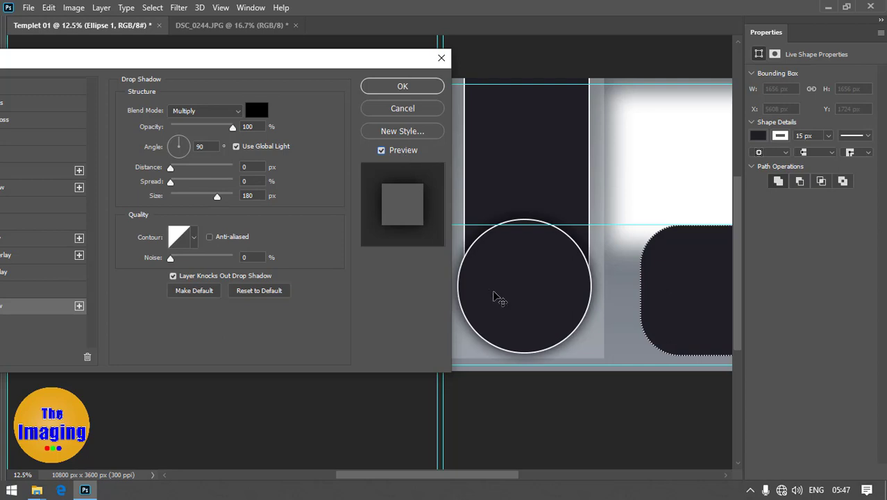
left_click(416, 88)
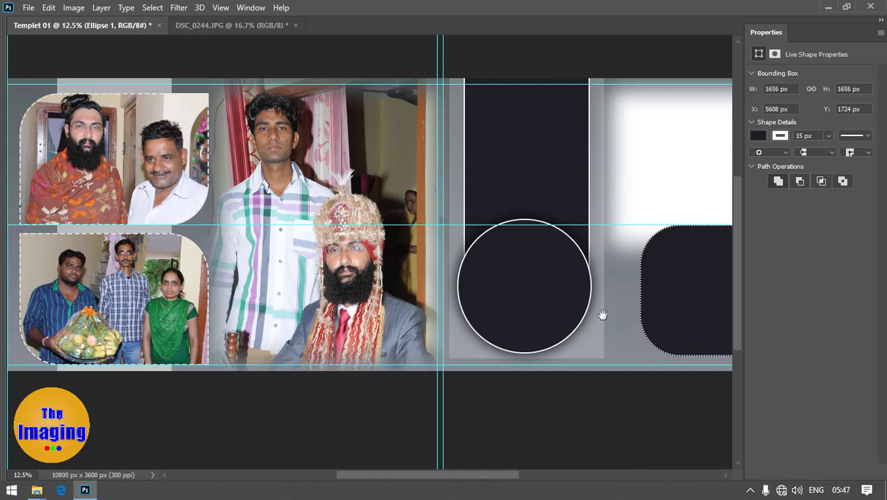
Bring the right page into view and open kewledits.weebly (33).png from the sqar st folder.
left_click_drag(601, 312, 501, 313)
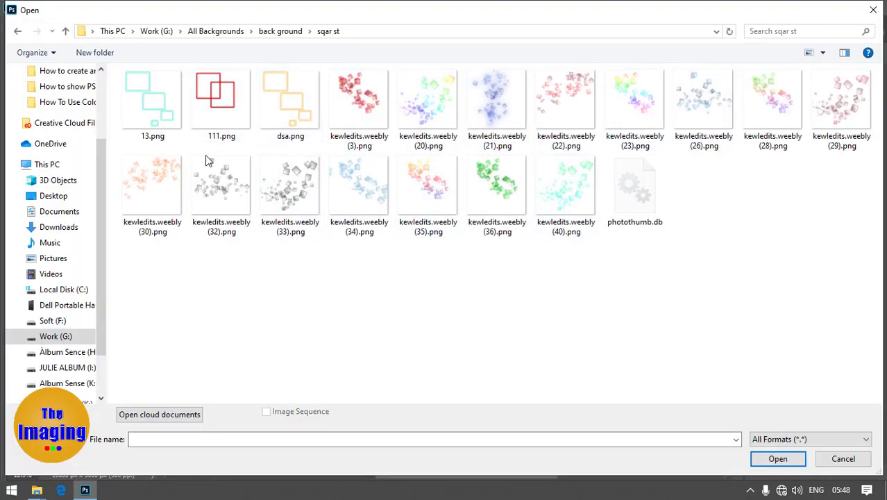
left_click(296, 201)
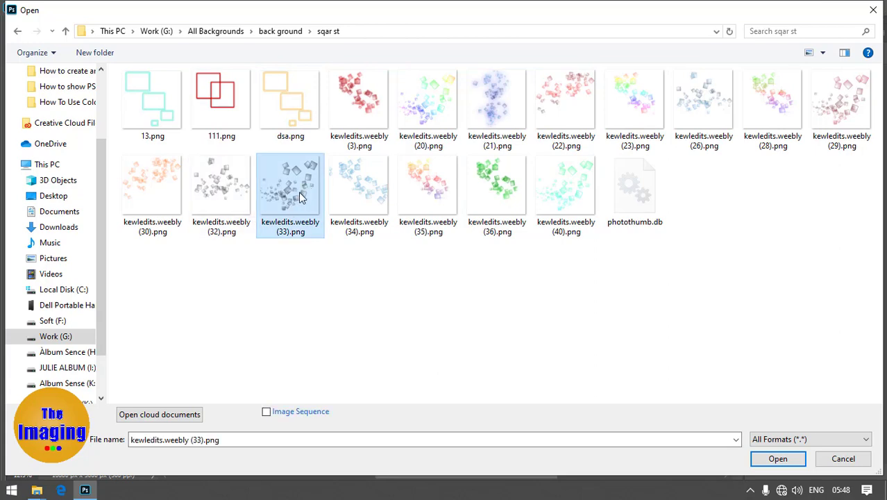
left_click(777, 458)
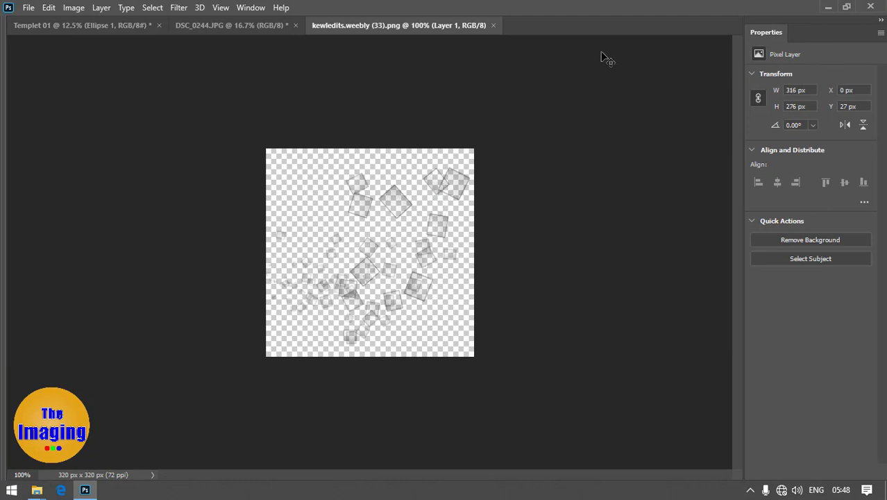
Drag the scatter layer into Templet 01, enlarge it and place it between circle and rounded panel.
key("F7")
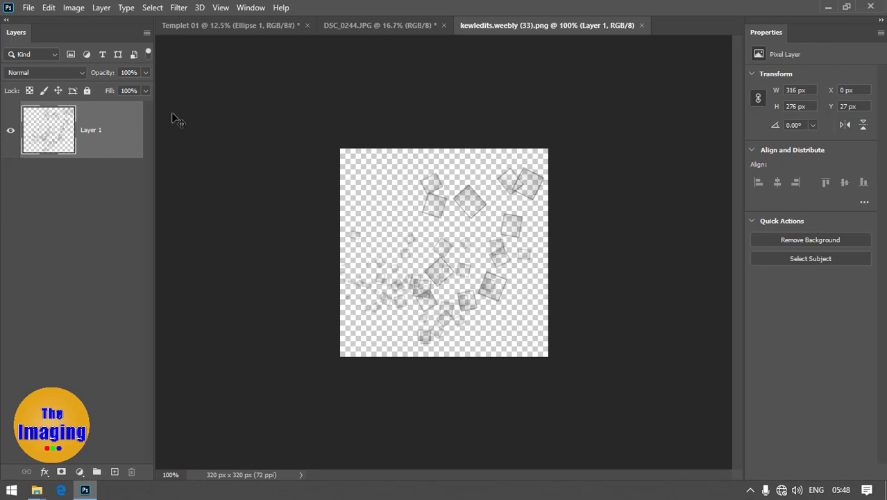
mouse_move(50, 131)
left_mouse_down()
mouse_move(331, 90)
mouse_move(582, 208)
mouse_move(617, 357)
left_mouse_up()
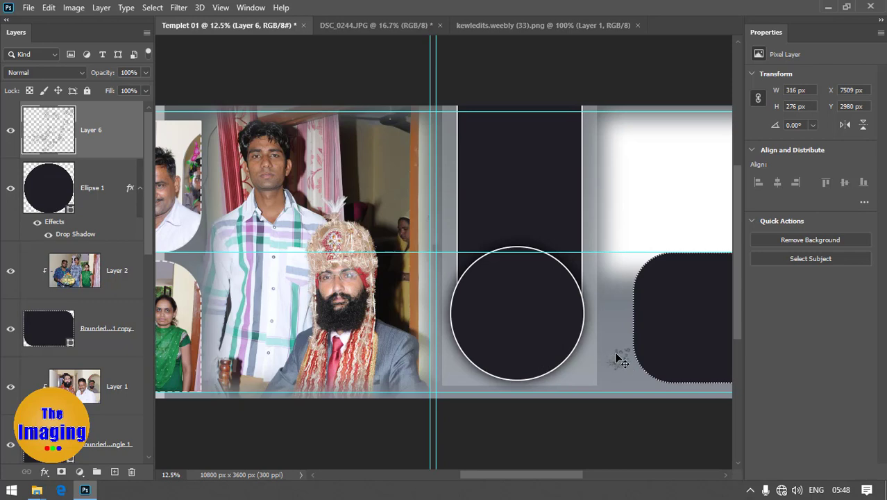
key("ctrl+t")
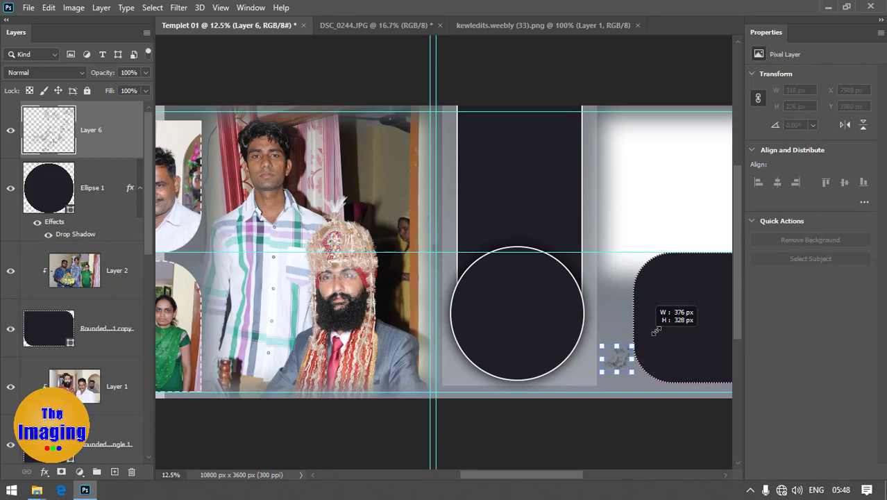
left_click_drag(630, 349, 687, 297)
left_click_drag(658, 361, 628, 347)
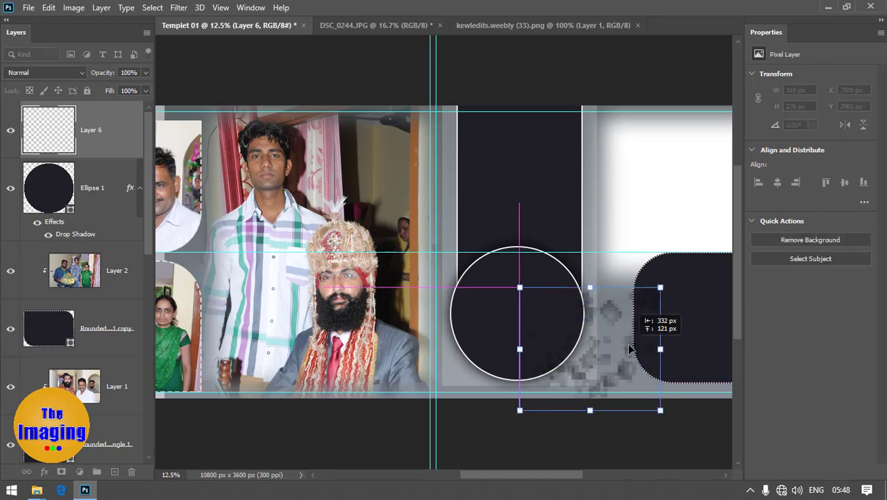
key("Return")
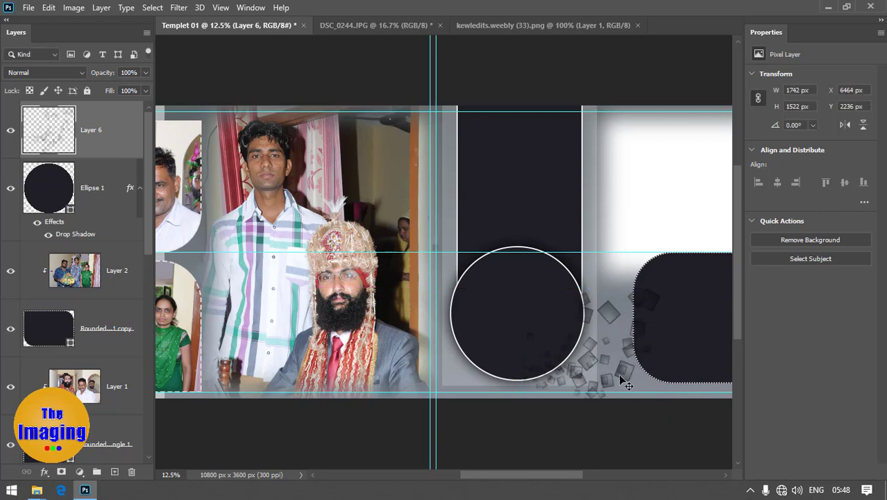
Reorder the scatter layer behind the circle and add a copy around the rounded panel.
key("ctrl+shift+bracketleft")
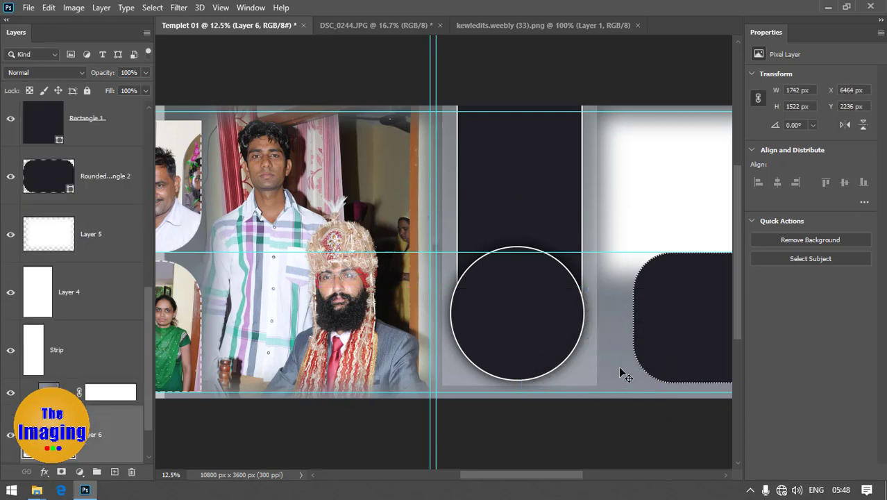
key("ctrl+bracketright")
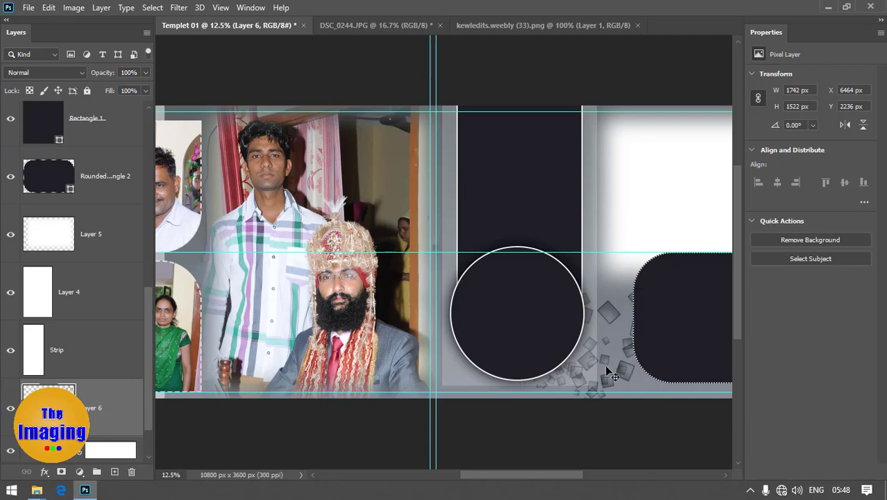
mouse_move(537, 369)
left_mouse_down()
mouse_move(426, 366)
mouse_move(334, 341)
mouse_move(396, 354)
mouse_move(544, 348)
left_mouse_up()
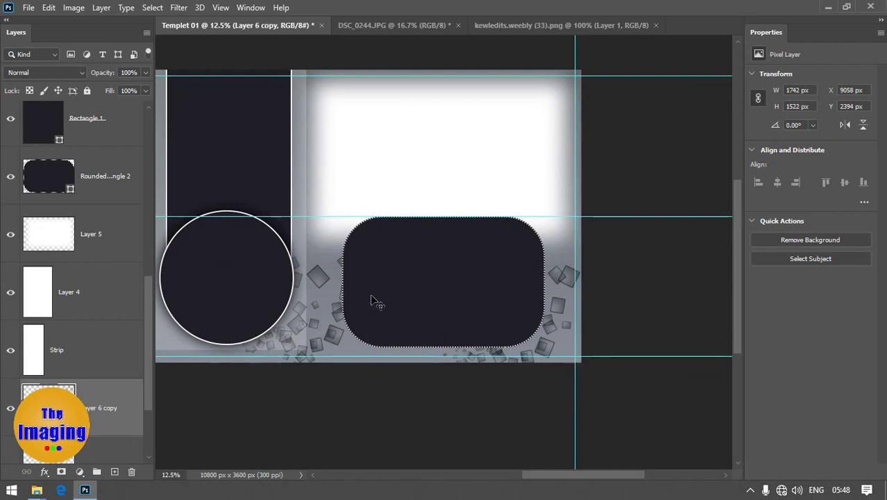
left_click_drag(438, 294, 487, 310)
left_click_drag(565, 337, 586, 349)
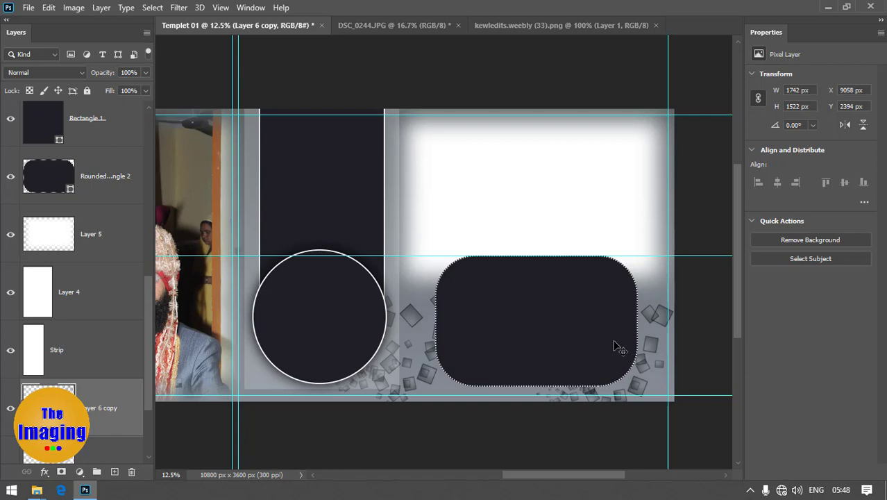
Clip the DSC_0489 couple photo into the dark strip and resize it to fit.
key("ctrl+minus")
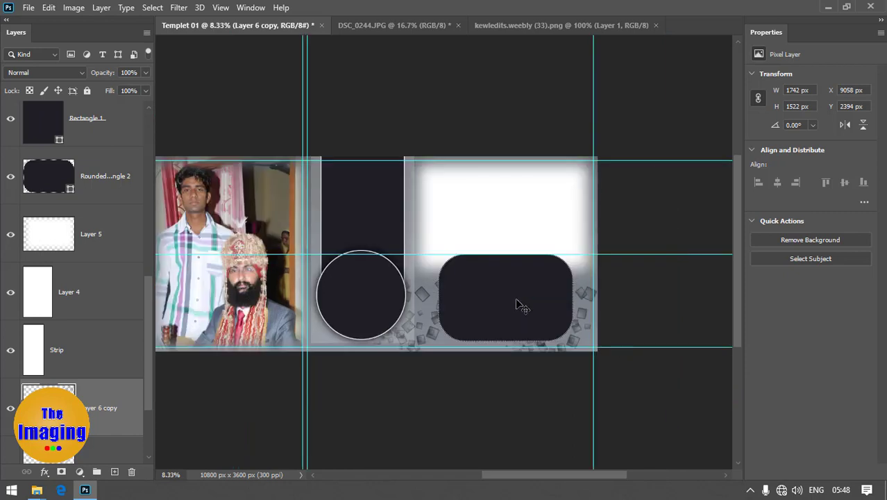
right_click(355, 195)
left_click(385, 200)
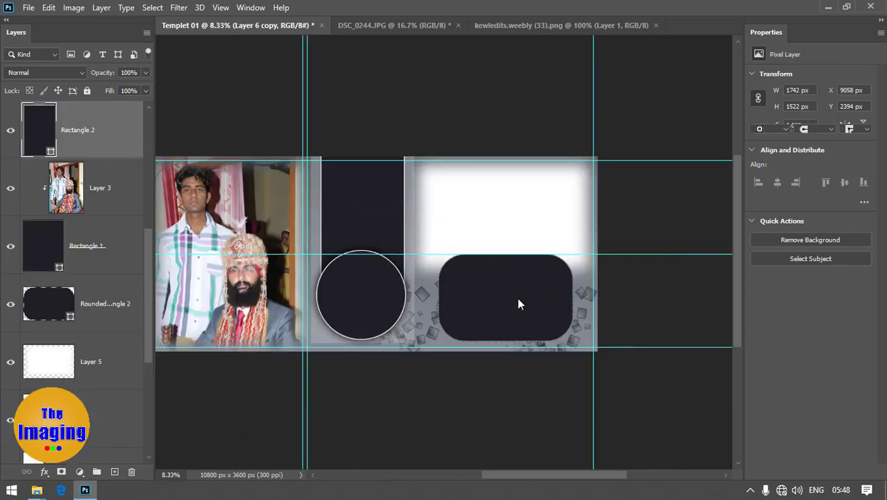
key("alt+Tab")
double_click(348, 215)
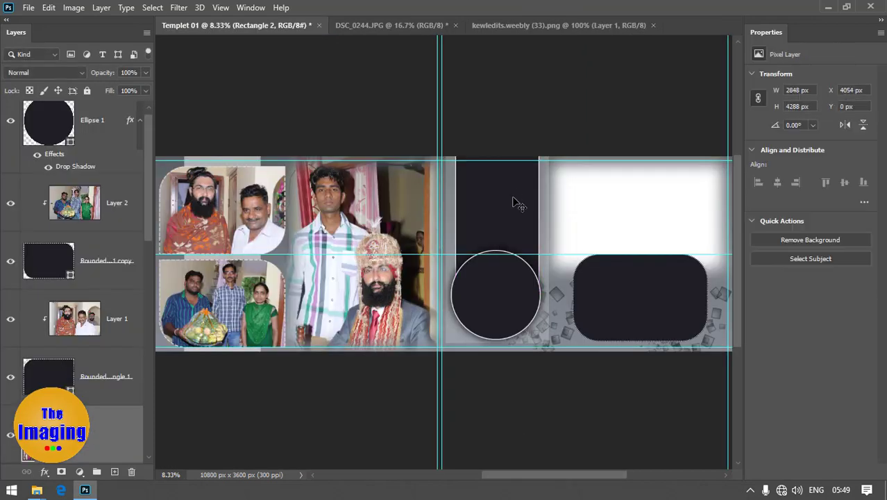
key("ctrl+v")
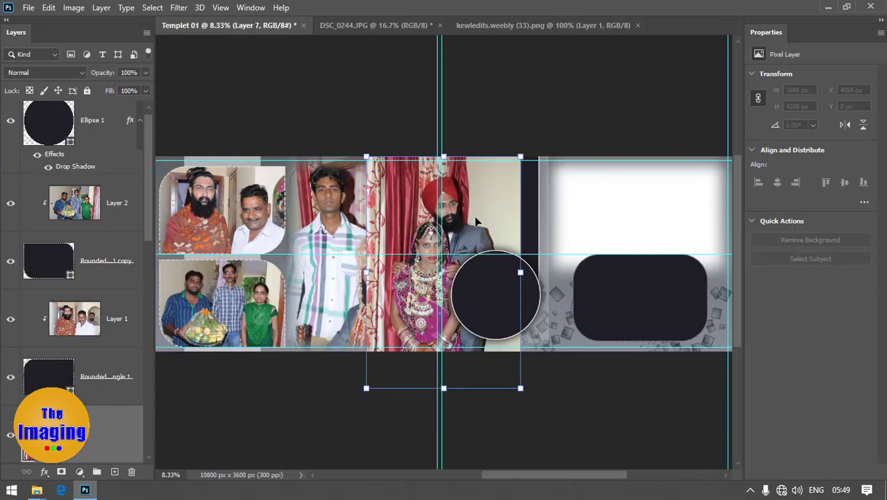
left_click_drag(486, 201, 539, 196)
key("ctrl+alt+g")
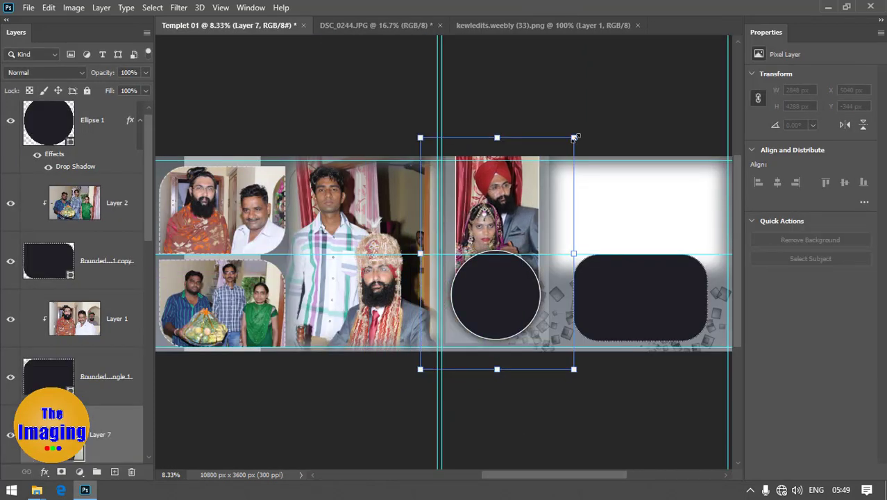
left_click_drag(573, 138, 550, 142)
key("Return")
Clip the DSC_0346 bangles photo into the circle and scale it to fit.
right_click(505, 300)
left_click(505, 300)
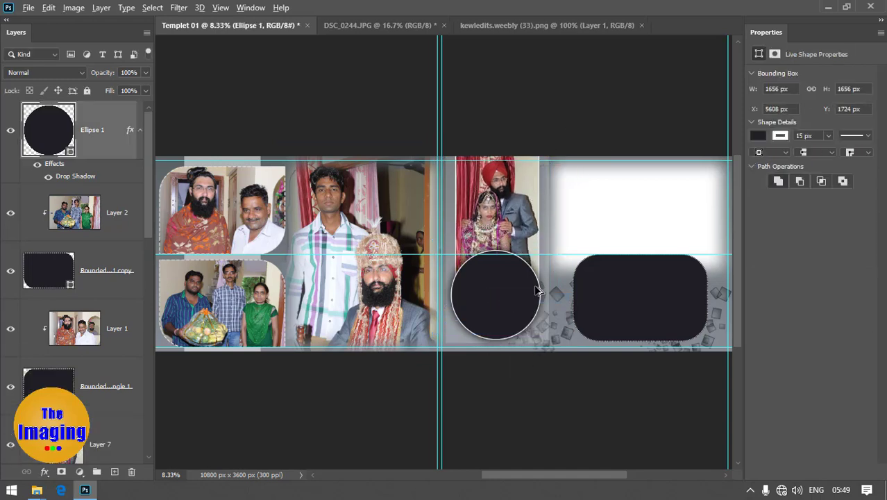
key("alt+Tab")
left_click_drag(197, 289, 573, 8)
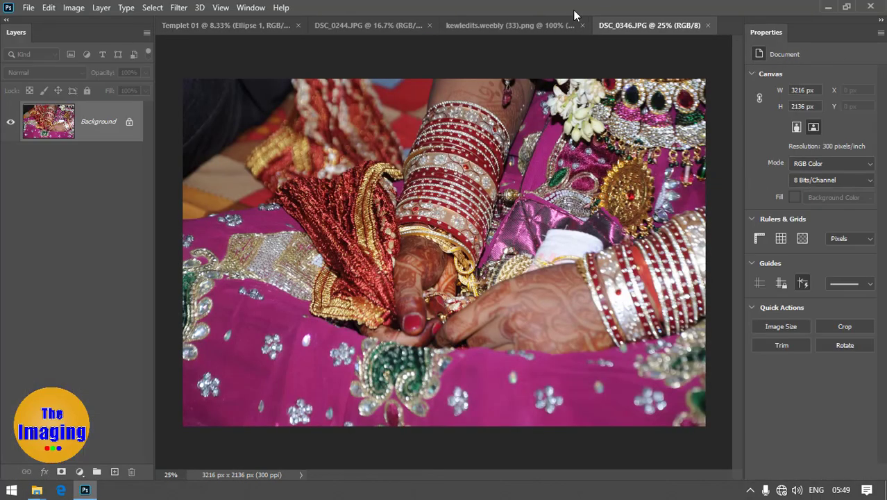
key("ctrl+a")
key("ctrl+c")
key("ctrl+w")
key("ctrl+v")
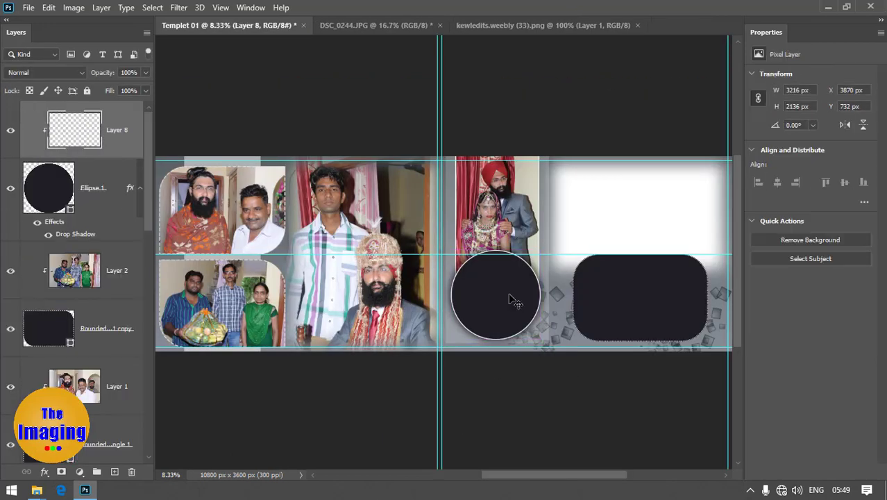
key("ctrl+alt+g")
key("ctrl+t")
left_click_drag(573, 197, 555, 274)
key("Return")
Place the DSC_0284 canopy photo in the upper right frame (Layer 5) and reposition it.
right_click(615, 208)
left_click(638, 211)
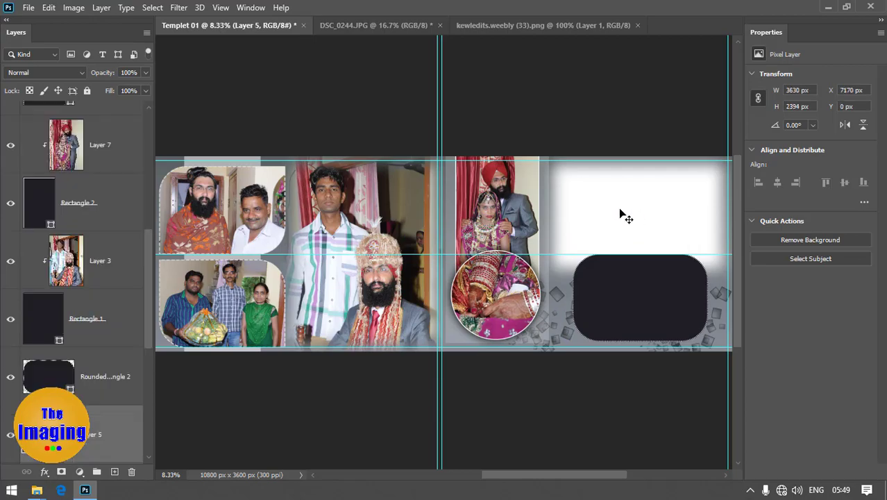
key("alt+Tab")
mouse_move(649, 149)
left_mouse_down()
mouse_move(650, 323)
mouse_move(444, 250)
mouse_move(690, 198)
mouse_move(629, 208)
left_mouse_up()
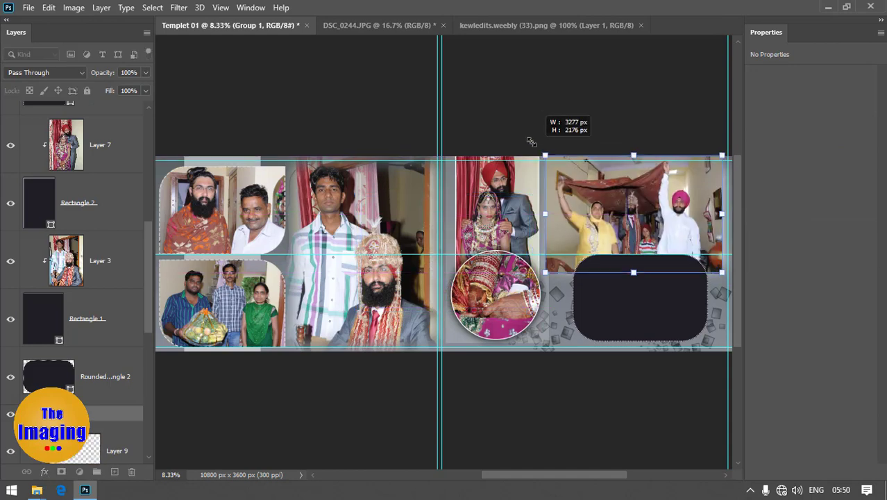
key("ctrl+alt+g")
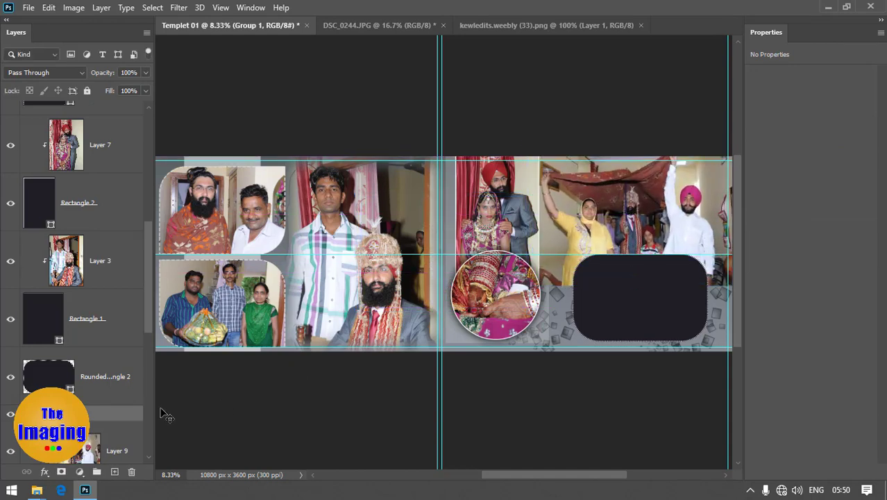
right_click(78, 414)
left_click(143, 83)
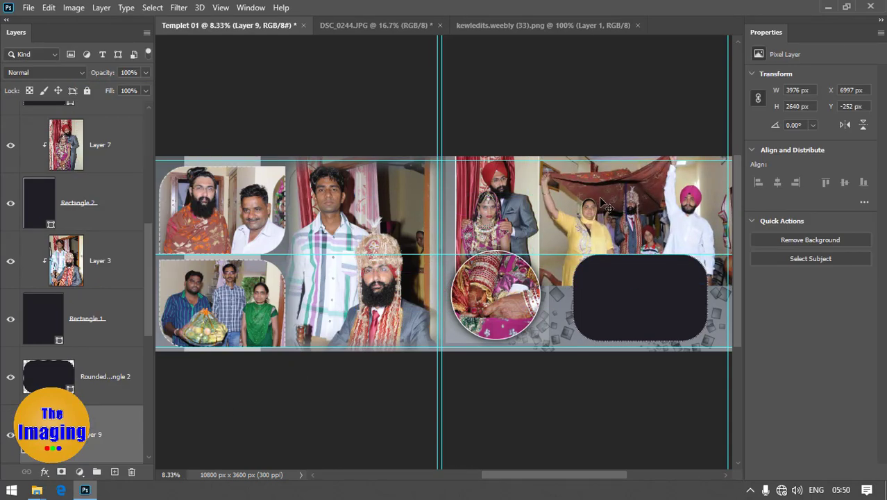
mouse_move(527, 202)
left_mouse_down()
mouse_move(541, 206)
mouse_move(514, 287)
left_mouse_up()
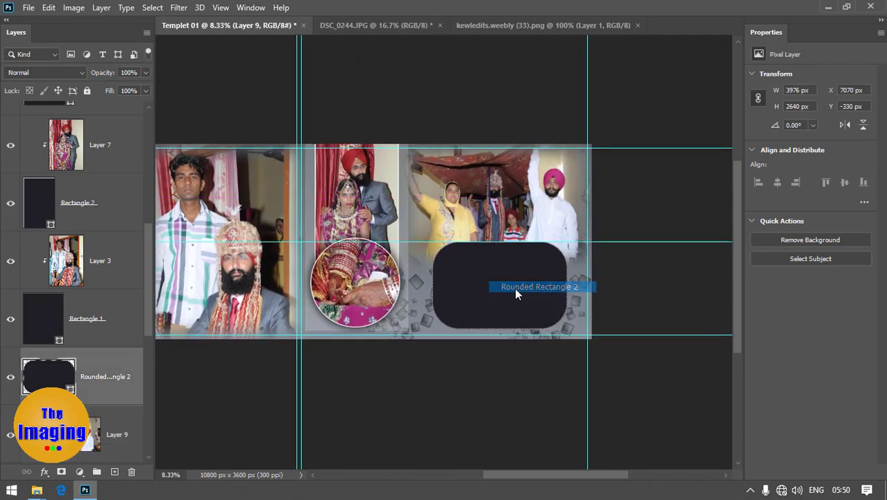
Clip the DSC_0337 seated couple photo into the rounded panel, then view the whole canvas.
key("alt+Tab")
key("alt+Tab")
mouse_move(801, 146)
left_mouse_down()
mouse_move(535, 353)
mouse_move(651, 15)
left_mouse_up()
key("ctrl+a")
mouse_move(573, 140)
left_mouse_down()
mouse_move(639, 284)
mouse_move(620, 260)
mouse_move(684, 295)
left_mouse_up()
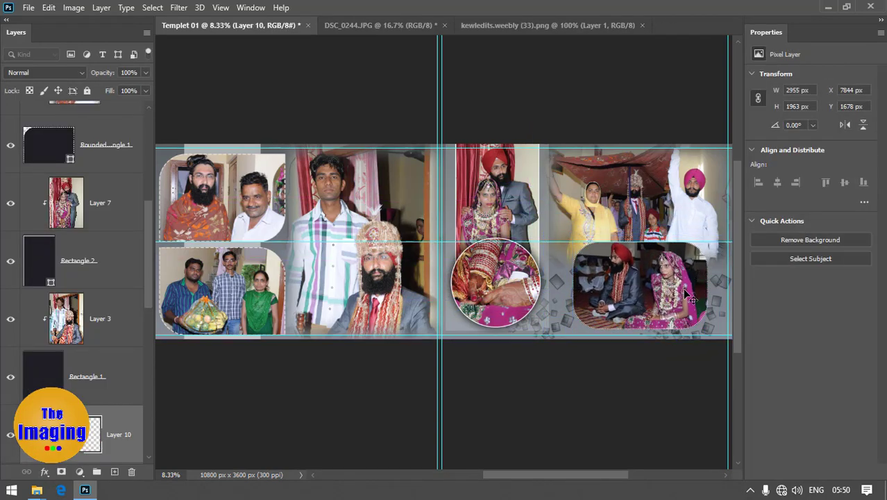
key("ctrl+alt+g")
key("ctrl+minus")
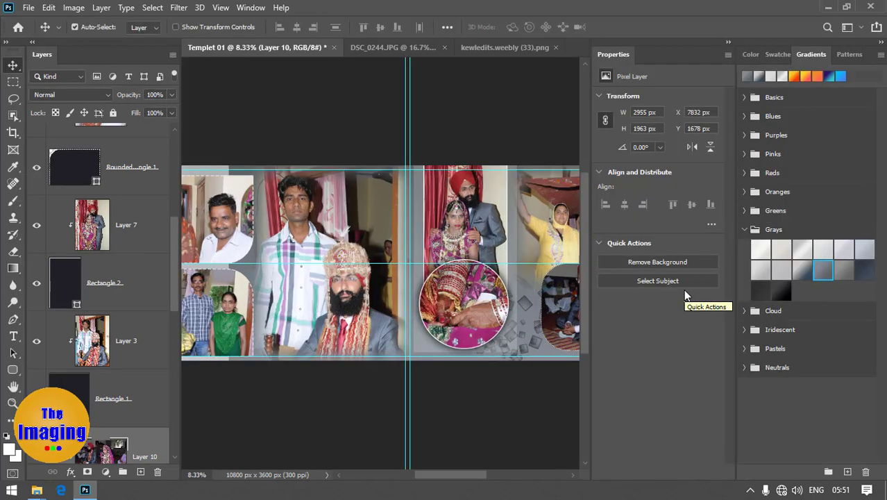
key("Tab")
key("ctrl+plus")
key("ctrl+0")
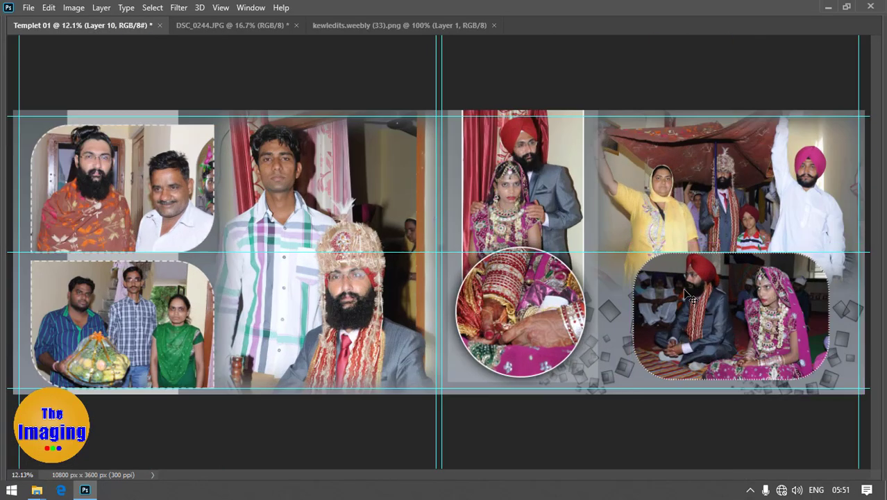